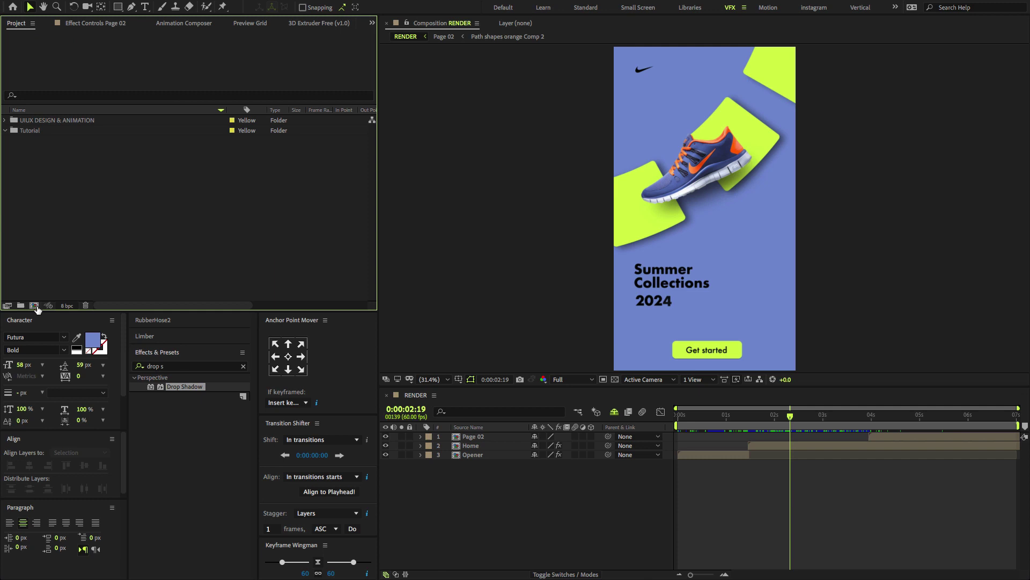
Step: Create a Custom 1080×1920, 0:00:10:00 composition named RENDER
{"action": "left_click", "coordinate": [35, 305]}
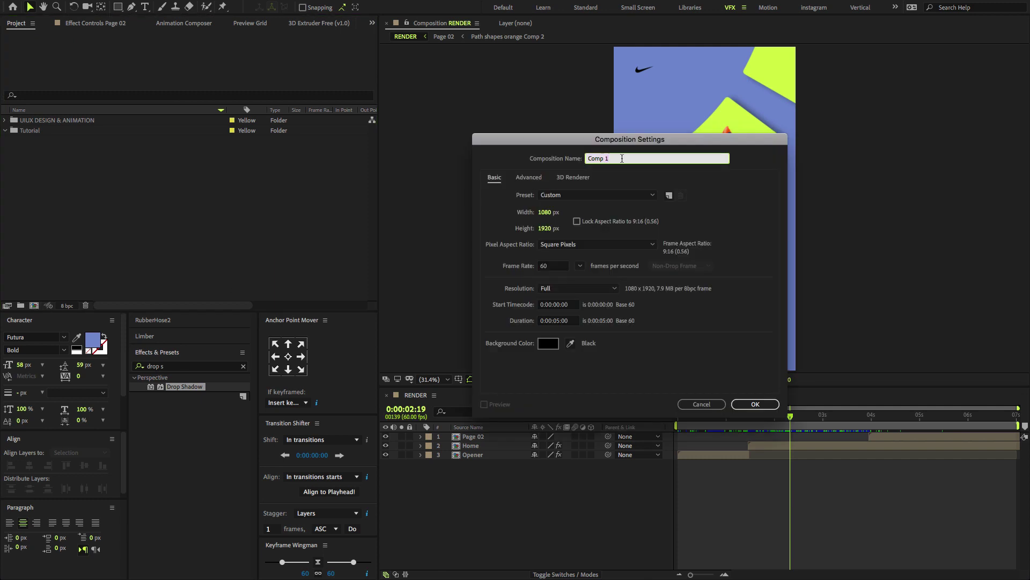
{"action": "left_click", "coordinate": [596, 193]}
{"action": "left_click", "coordinate": [594, 208]}
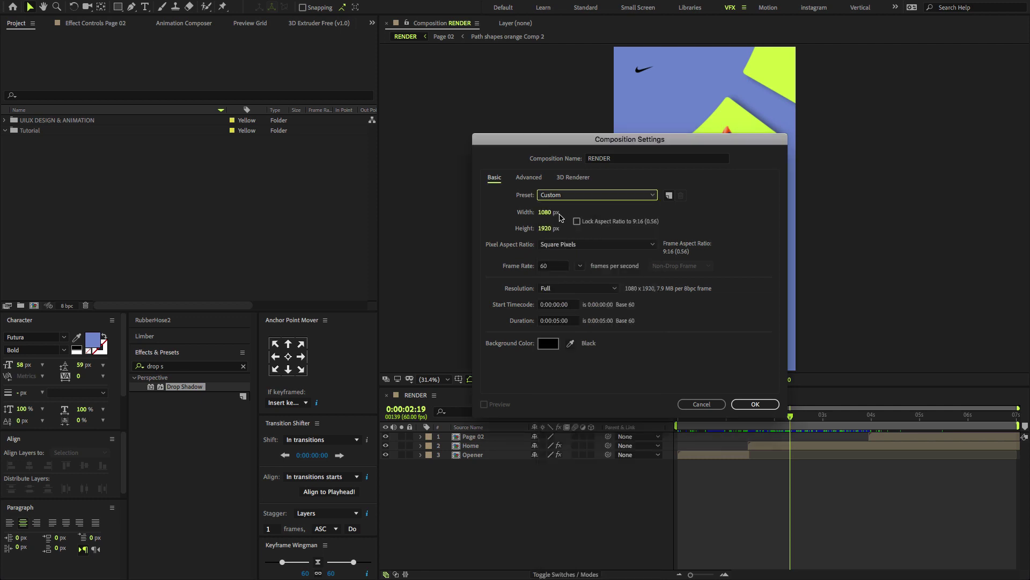
{"action": "left_click", "coordinate": [545, 213]}
{"action": "left_click", "coordinate": [550, 228]}
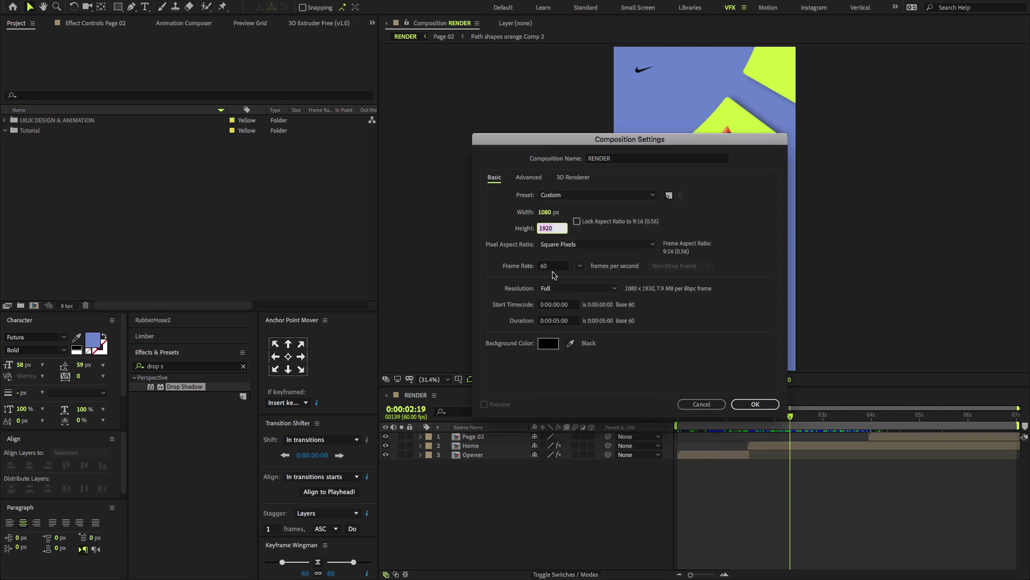
{"action": "left_click", "coordinate": [560, 320]}
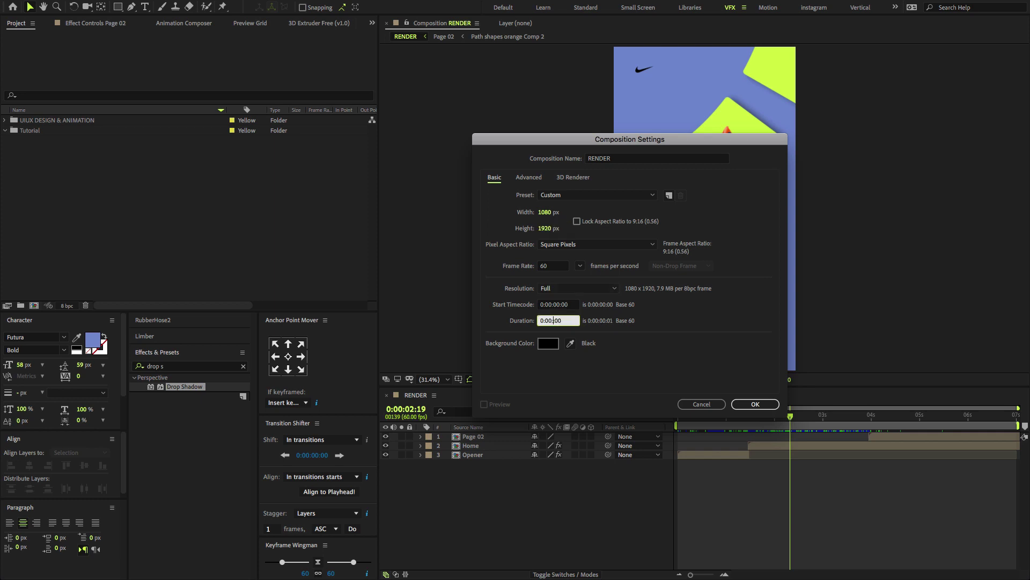
{"action": "left_click", "coordinate": [733, 404]}
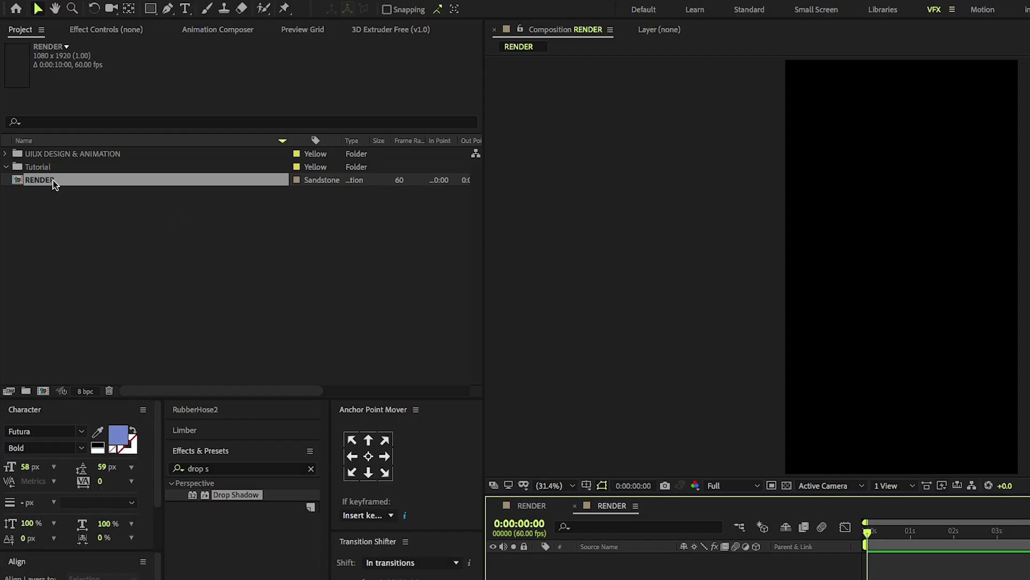
Step: Move RENDER into the Tutorial folder and switch over to Adobe XD
{"action": "left_click", "coordinate": [28, 131]}
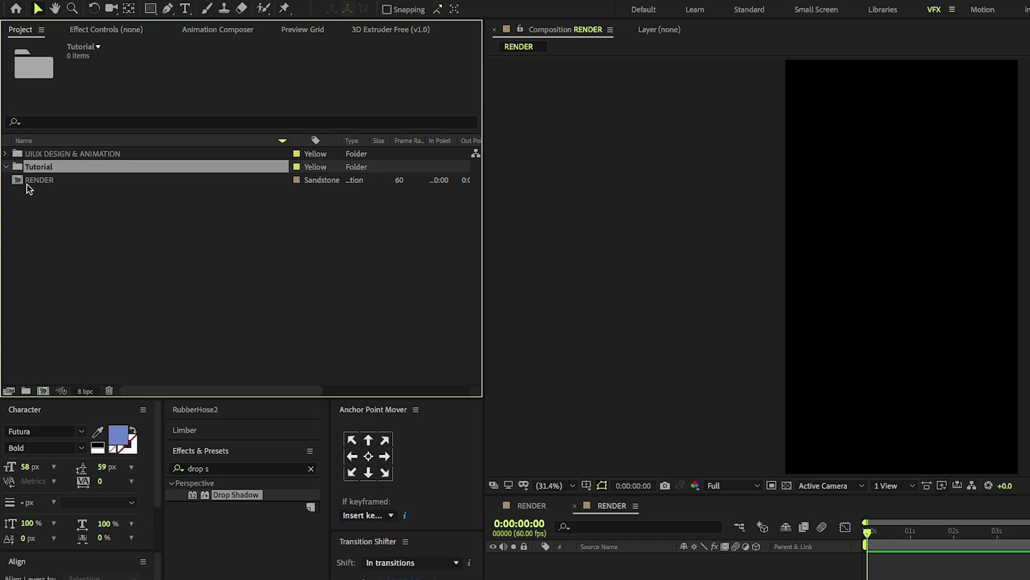
{"action": "left_click_drag", "start_coordinate": [27, 185], "coordinate": [5, 165]}
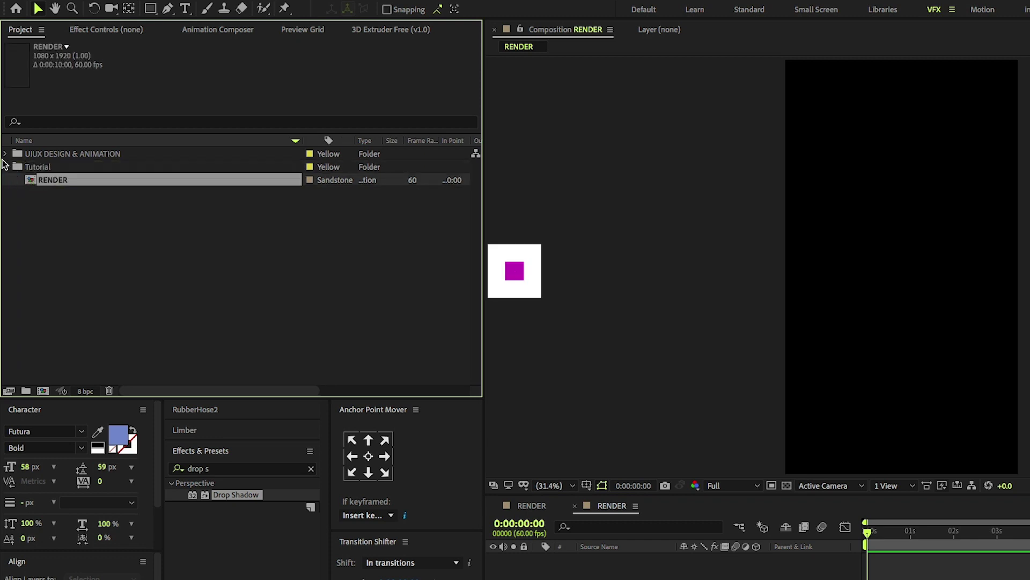
{"action": "left_click", "coordinate": [4, 166]}
{"action": "left_click", "coordinate": [5, 154]}
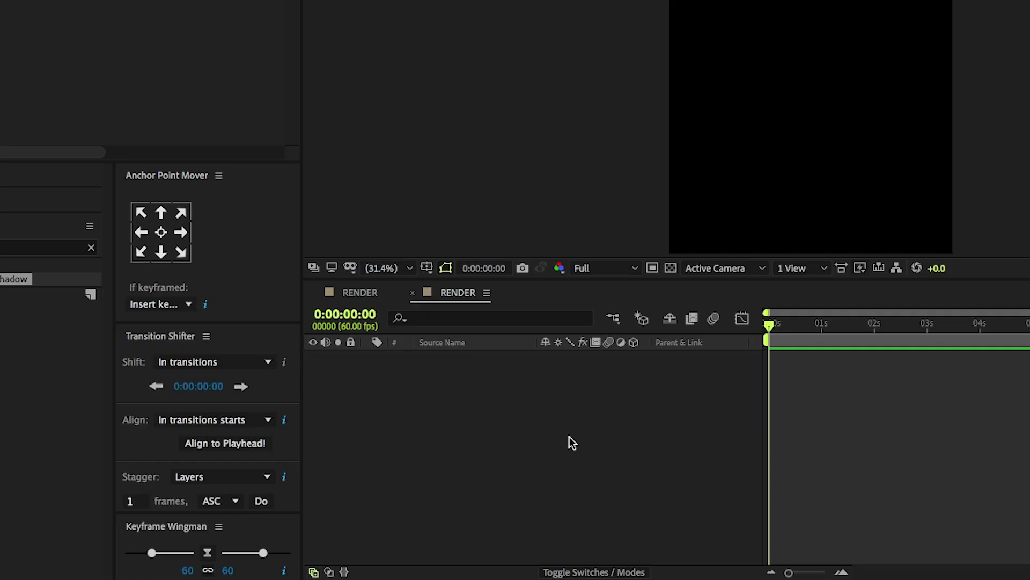
{"action": "left_click", "coordinate": [593, 550]}
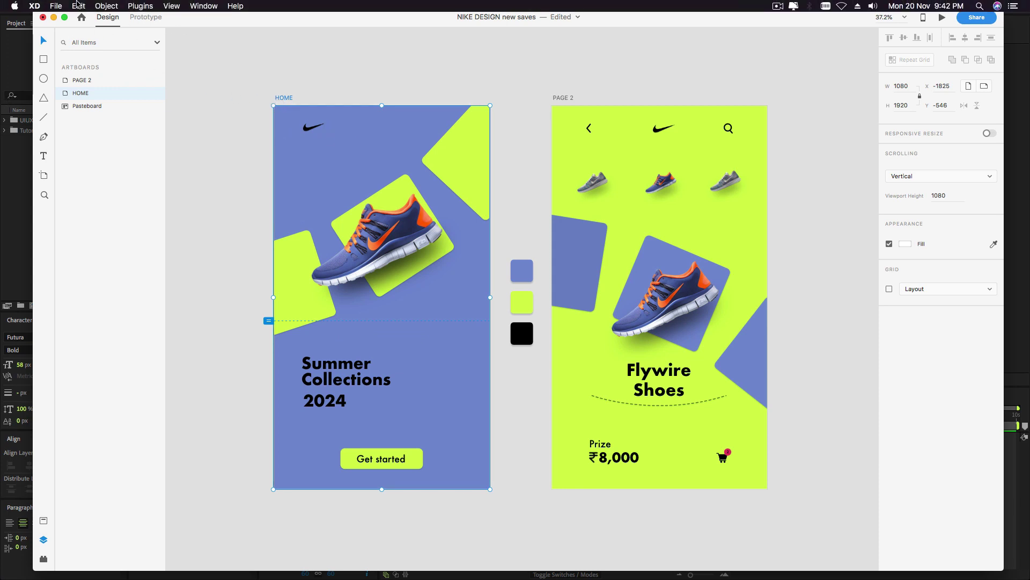
Step: Export the HOME artboard to After Effects through File > Export > After Effects
{"action": "left_click", "coordinate": [55, 6]}
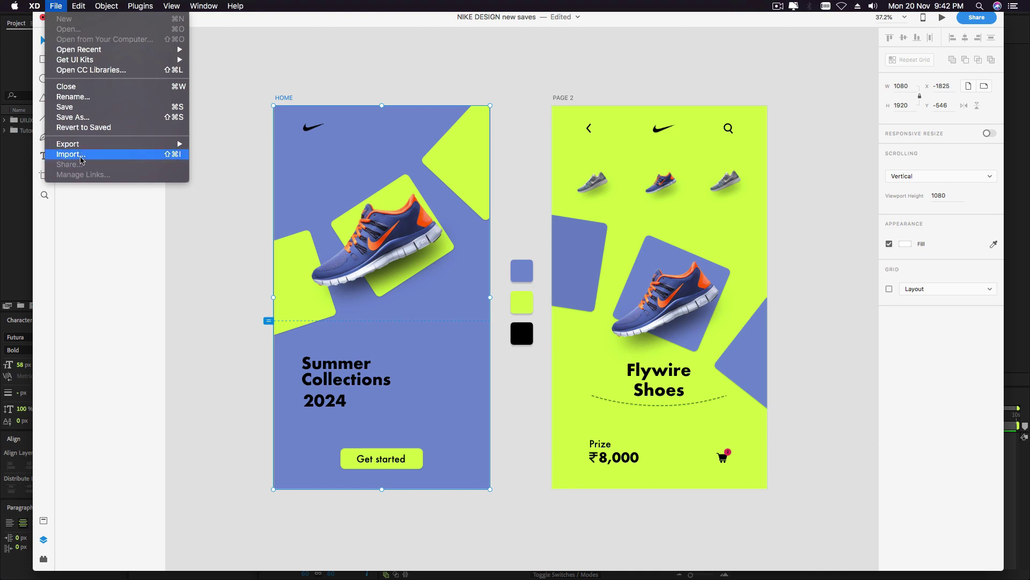
{"action": "mouse_move", "coordinate": [178, 147]}
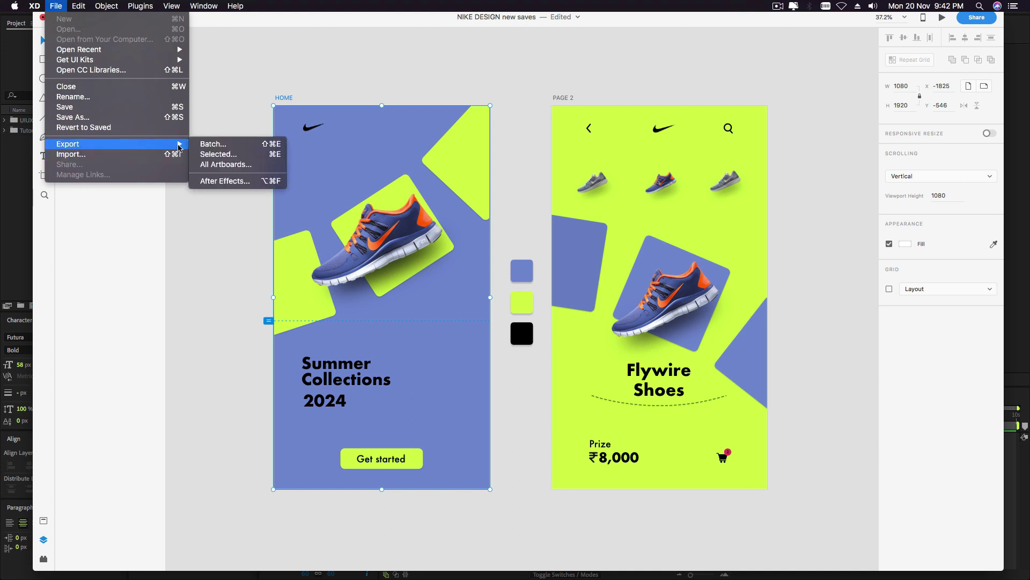
{"action": "left_click", "coordinate": [226, 182]}
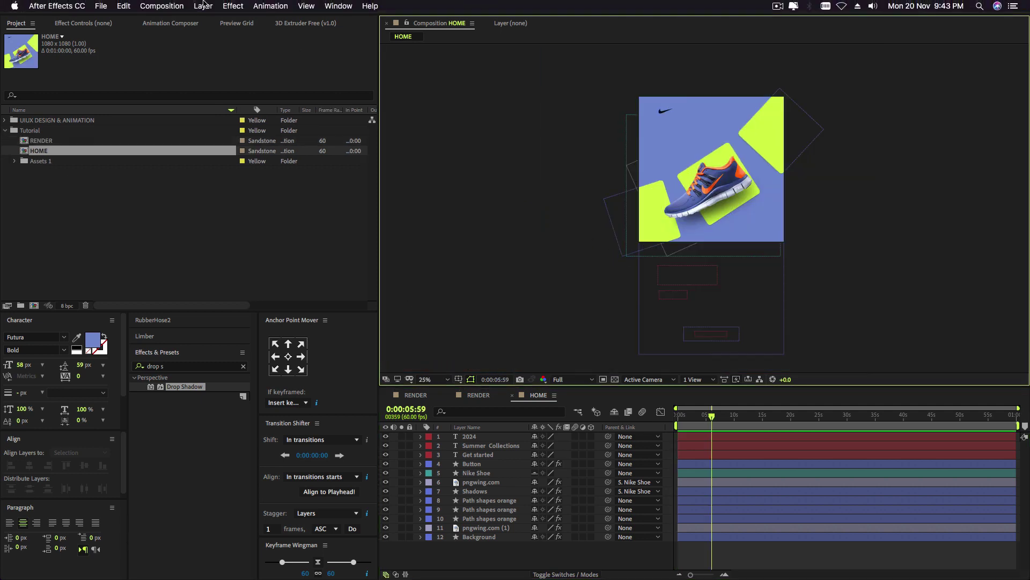
Step: Set HOME's height to 1920 and duration to 0:00:10:00, then select all layers and preview
{"action": "left_click", "coordinate": [161, 6]}
{"action": "left_click", "coordinate": [174, 36]}
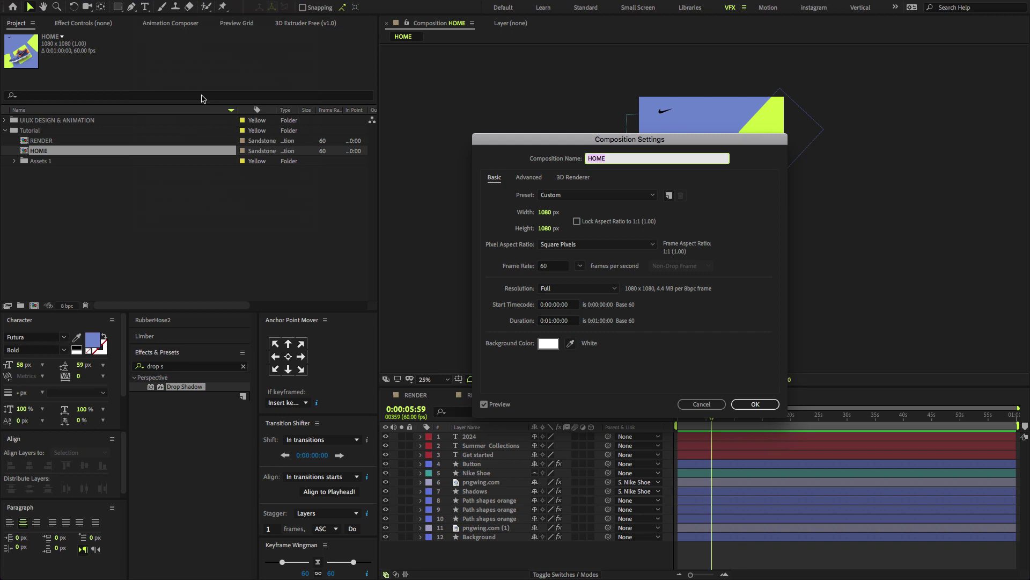
{"action": "left_click", "coordinate": [547, 229]}
{"action": "type", "text": "192"}
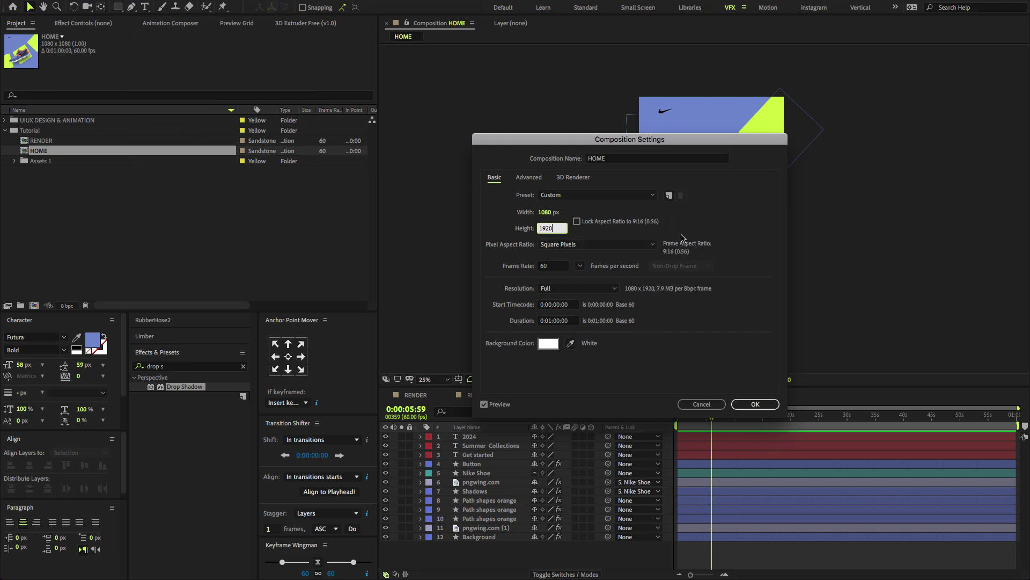
{"action": "left_click", "coordinate": [701, 223]}
{"action": "left_click", "coordinate": [558, 320]}
{"action": "type", "text": "0:"}
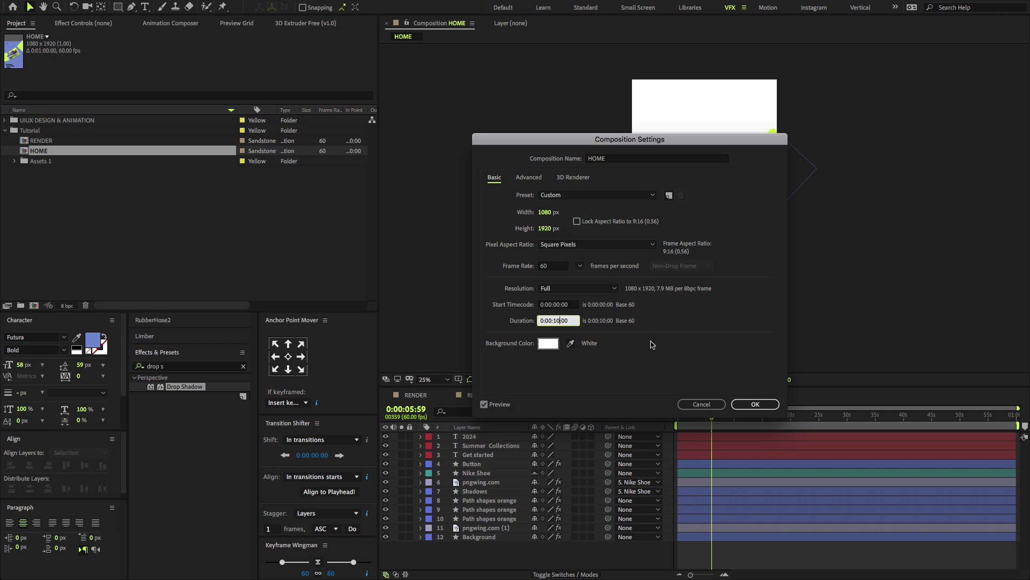
{"action": "left_click", "coordinate": [755, 403]}
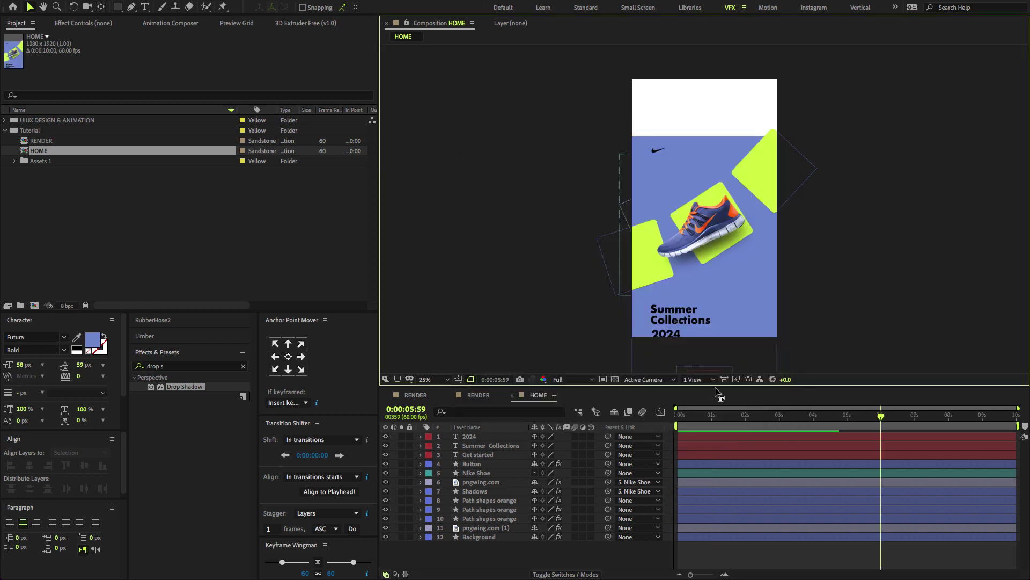
{"action": "left_click_drag", "start_coordinate": [503, 562], "coordinate": [471, 441]}
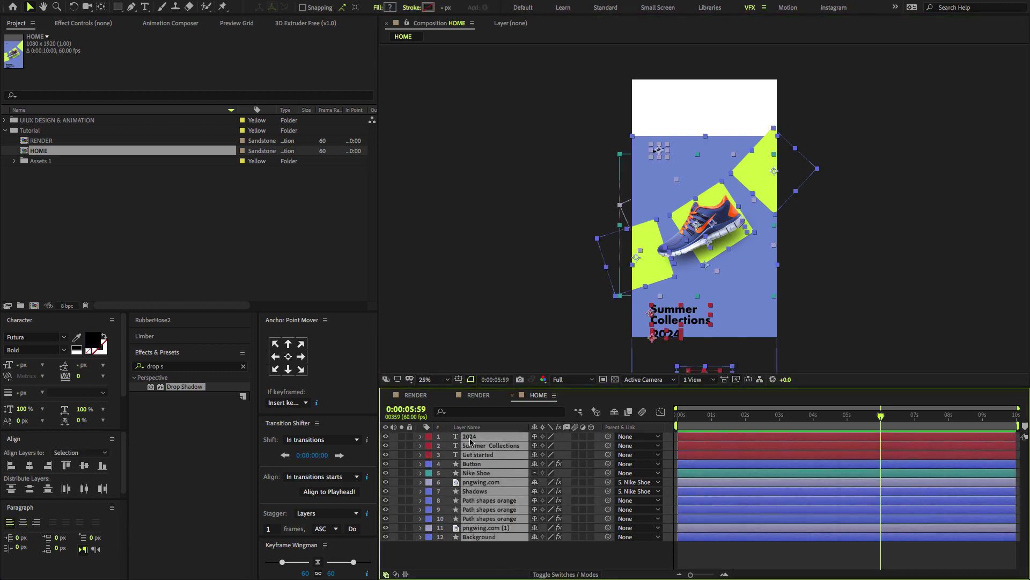
{"action": "key", "text": "space"}
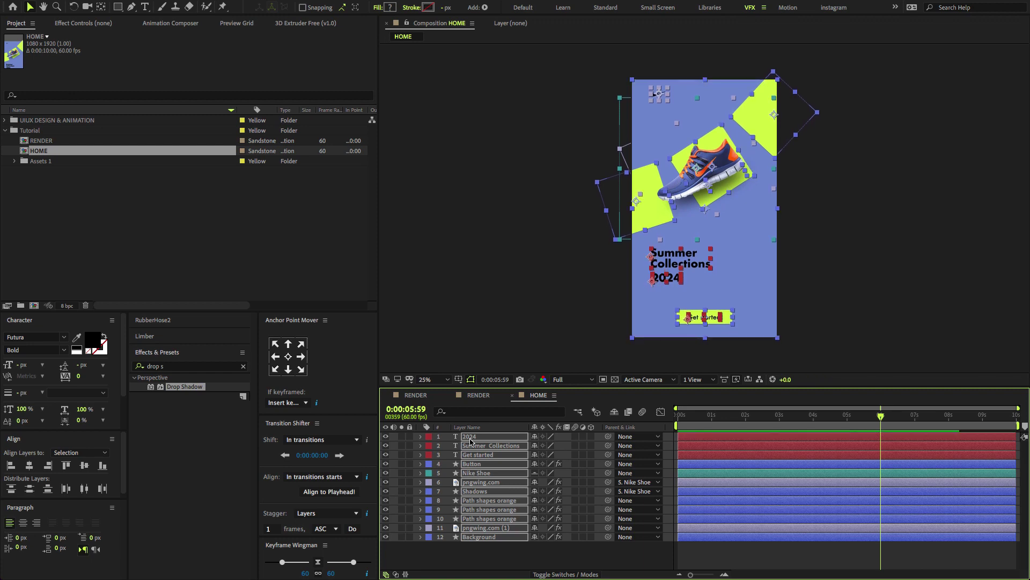
Step: Pre-compose the three Path shapes orange layers into a new composition named PATH SHAPES
{"action": "left_click", "coordinate": [514, 563]}
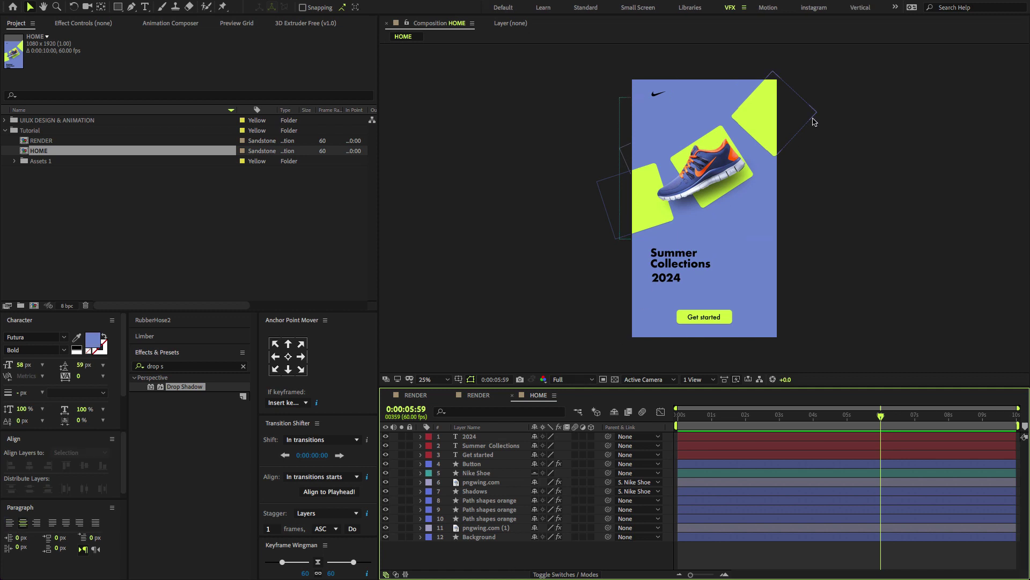
{"action": "left_click", "coordinate": [805, 119]}
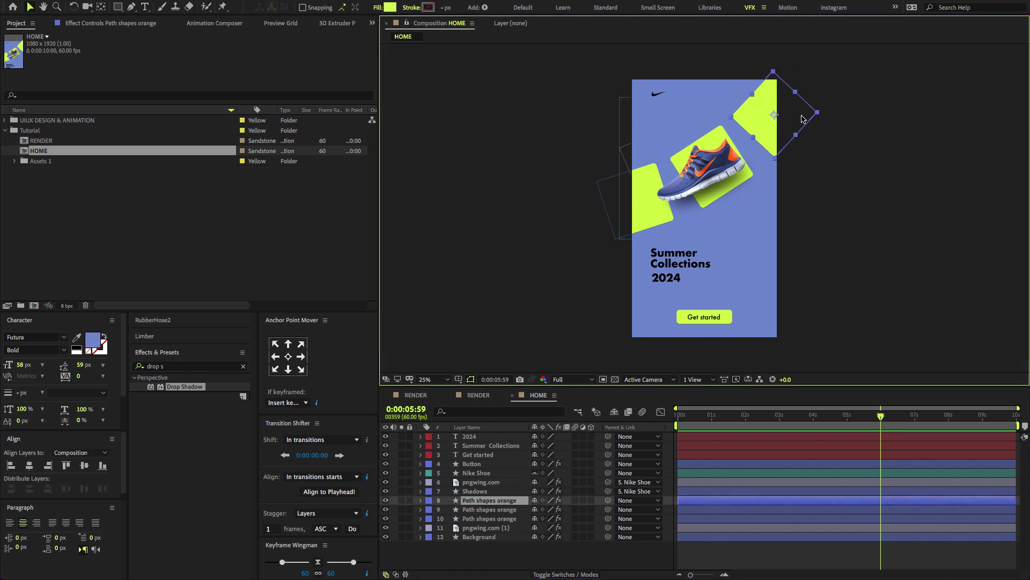
{"action": "left_click", "coordinate": [611, 193], "text": "shift"}
{"action": "left_click", "coordinate": [491, 510], "text": "shift"}
{"action": "right_click", "coordinate": [494, 500]}
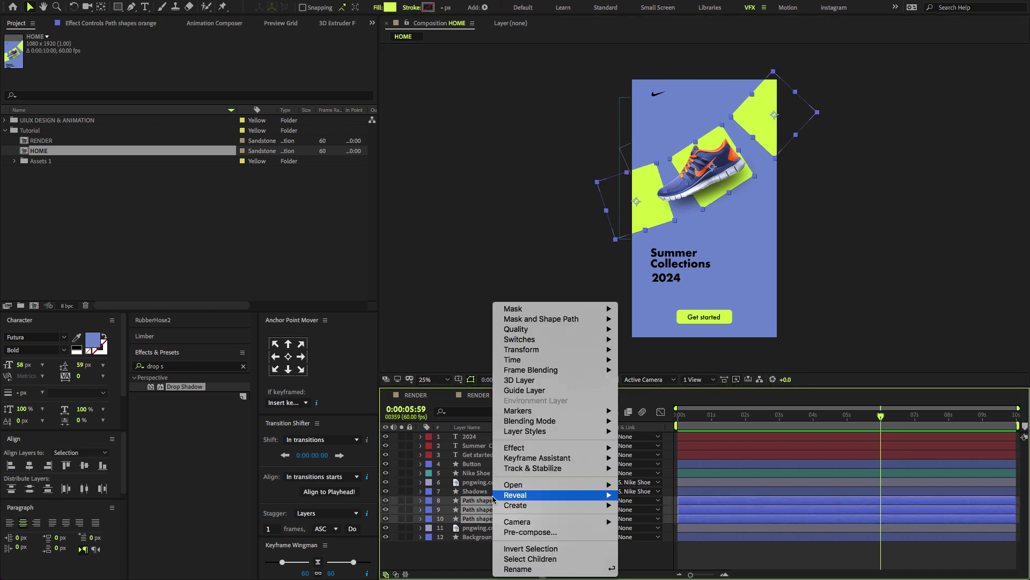
{"action": "left_click", "coordinate": [526, 528]}
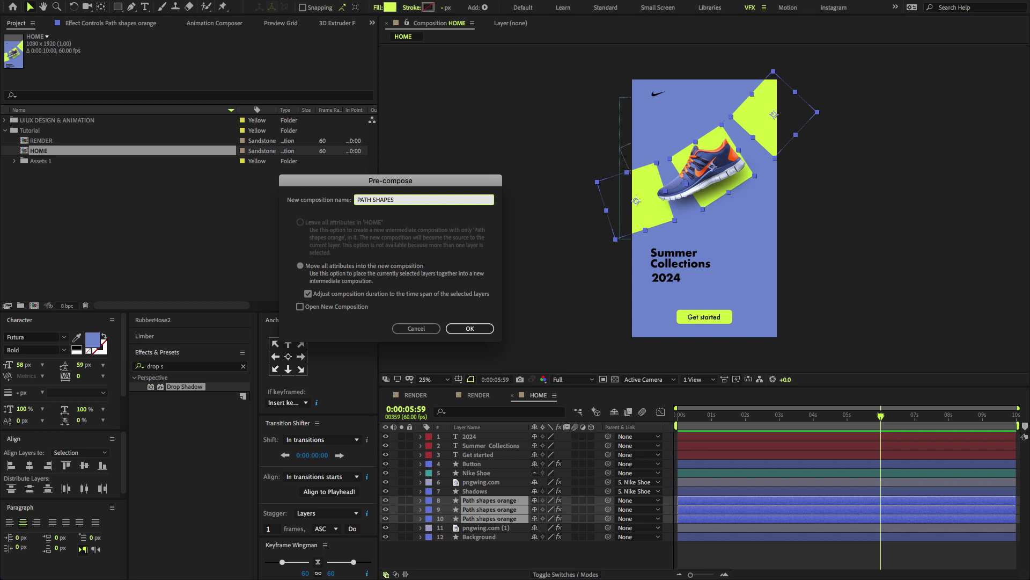
{"action": "type", "text": "PATH SHAPES"}
{"action": "left_click", "coordinate": [488, 330]}
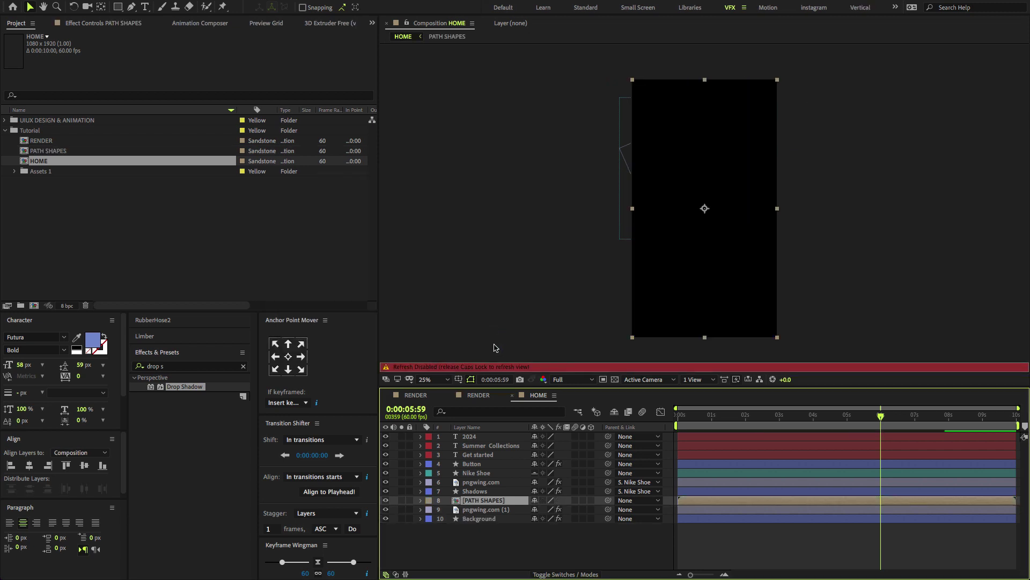
{"action": "key", "text": "Caps_Lock"}
Step: Open PATH SHAPES and set its size to 1875×500 px with a black background
{"action": "double_click", "coordinate": [507, 502]}
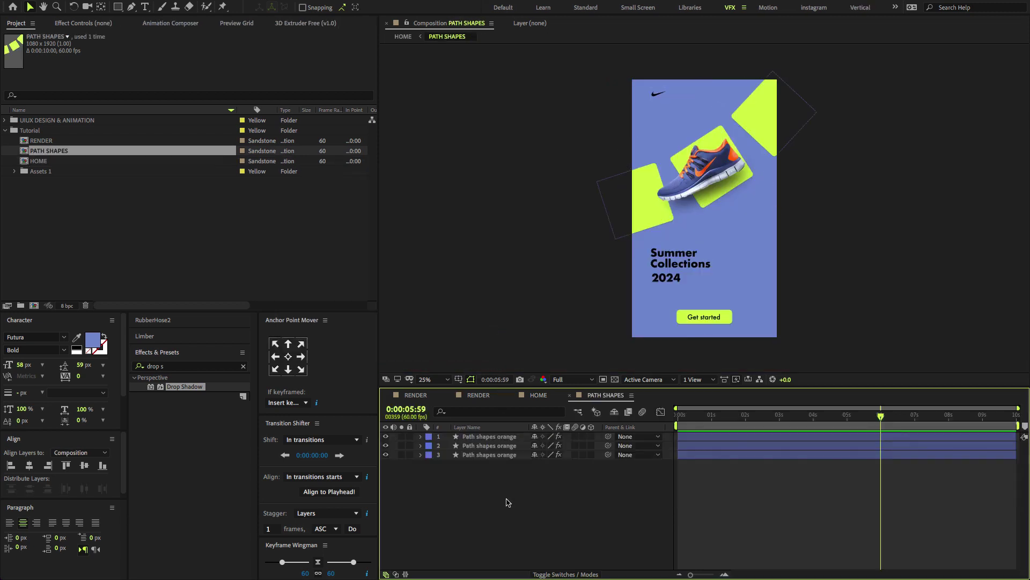
{"action": "left_click", "coordinate": [678, 417]}
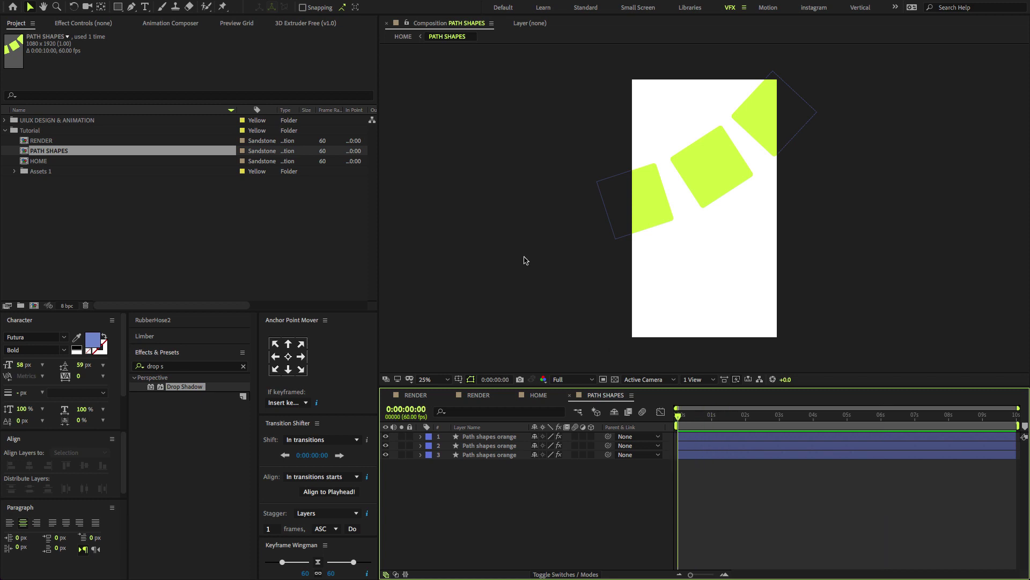
{"action": "left_click", "coordinate": [164, 6]}
{"action": "left_click", "coordinate": [174, 36]}
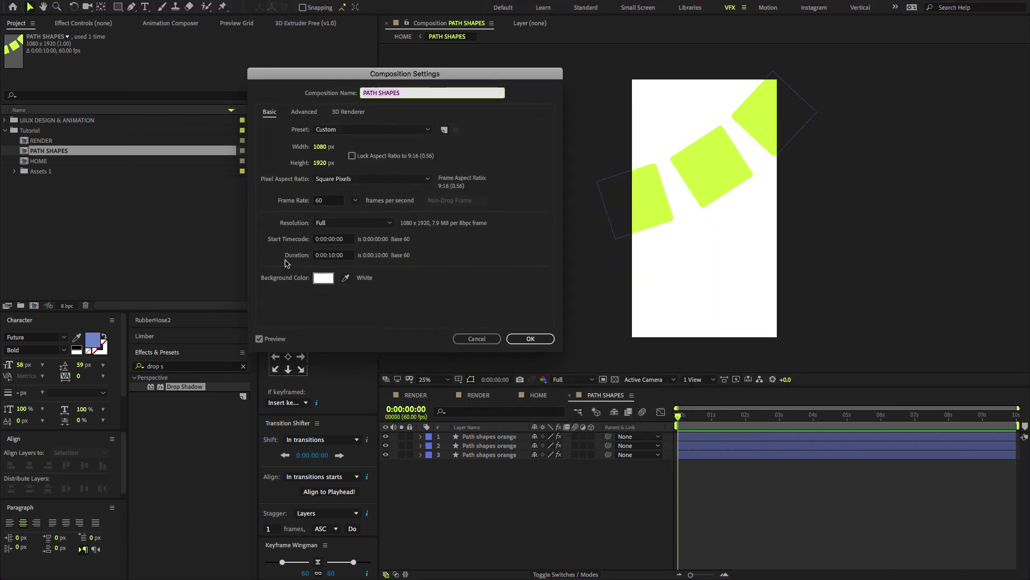
{"action": "left_click", "coordinate": [315, 278]}
{"action": "left_click", "coordinate": [276, 252]}
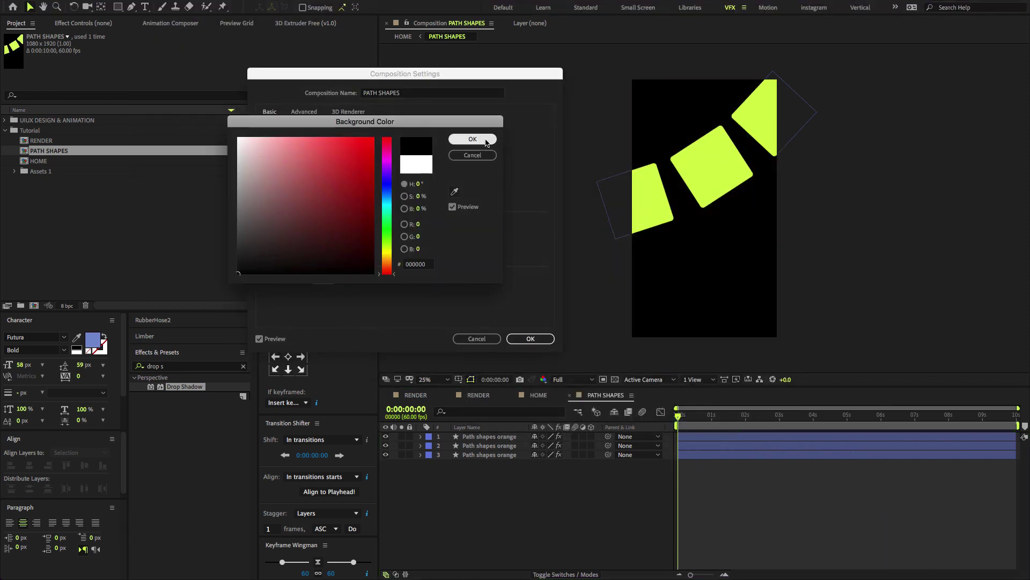
{"action": "key", "text": "Return"}
{"action": "left_click", "coordinate": [319, 147]}
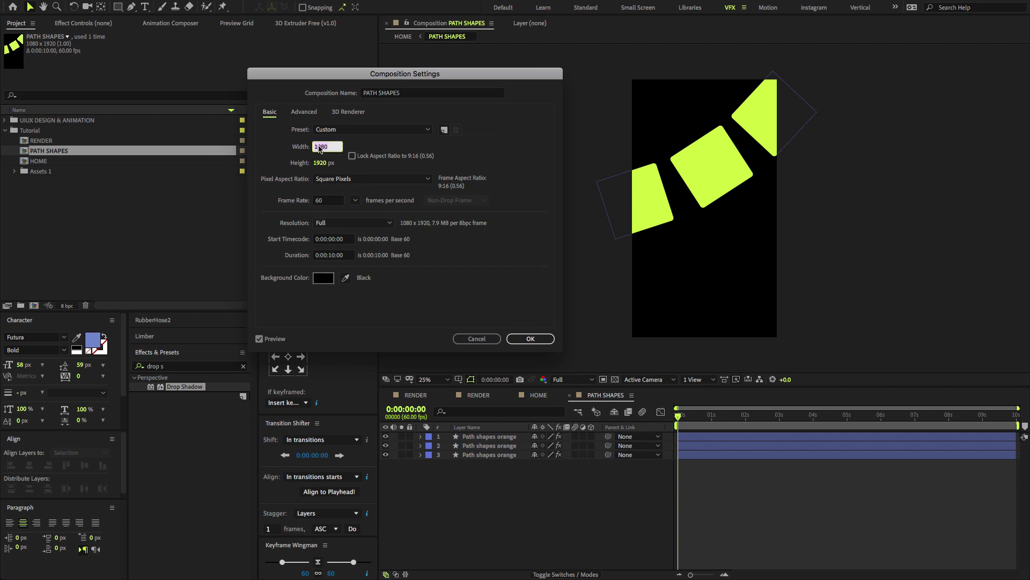
{"action": "type", "text": "1875"}
{"action": "left_click", "coordinate": [320, 163]}
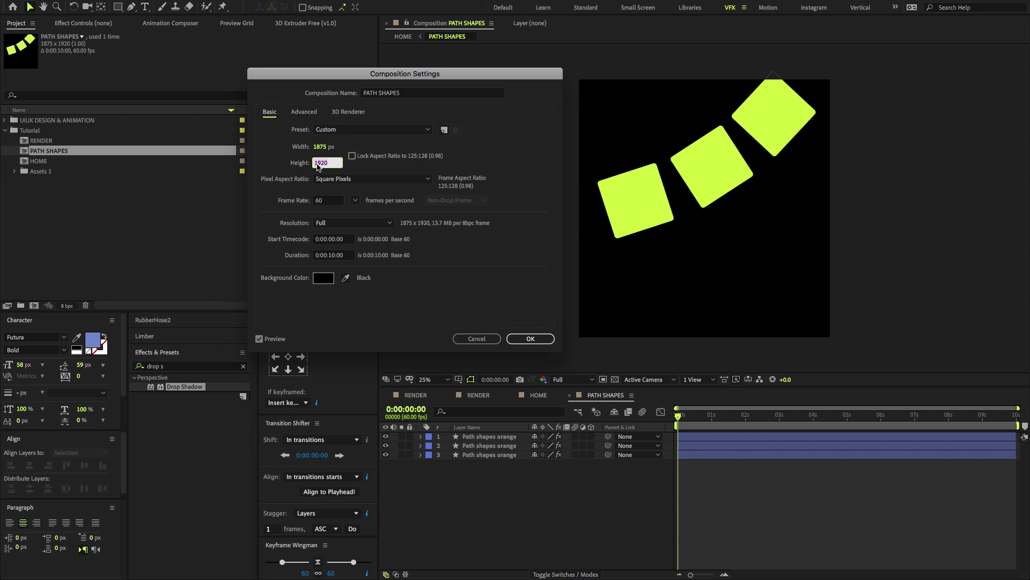
{"action": "type", "text": "500"}
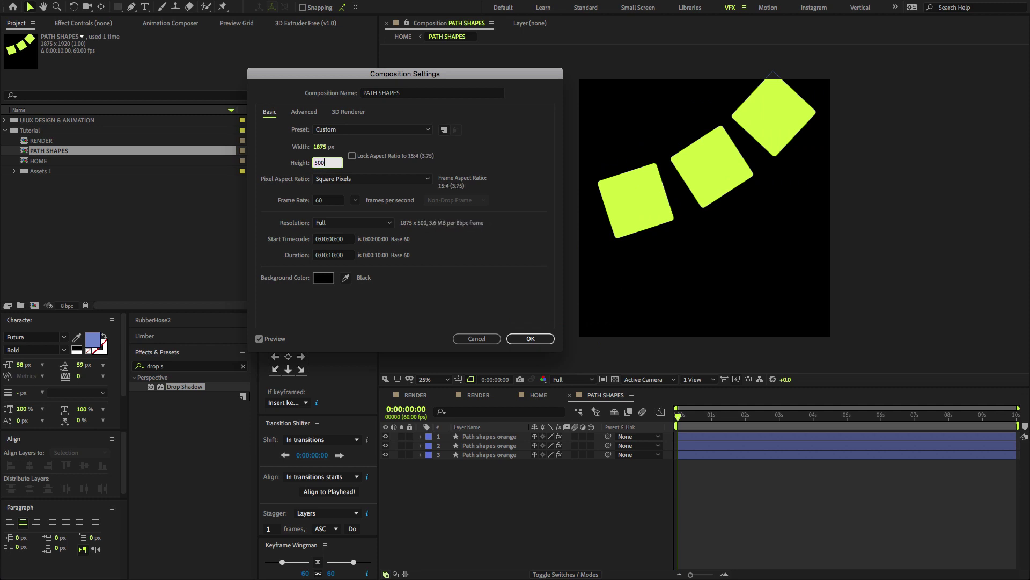
{"action": "left_click", "coordinate": [508, 149]}
Step: Apply the new size and set all three squares' rotation to 0°
{"action": "left_click", "coordinate": [530, 338]}
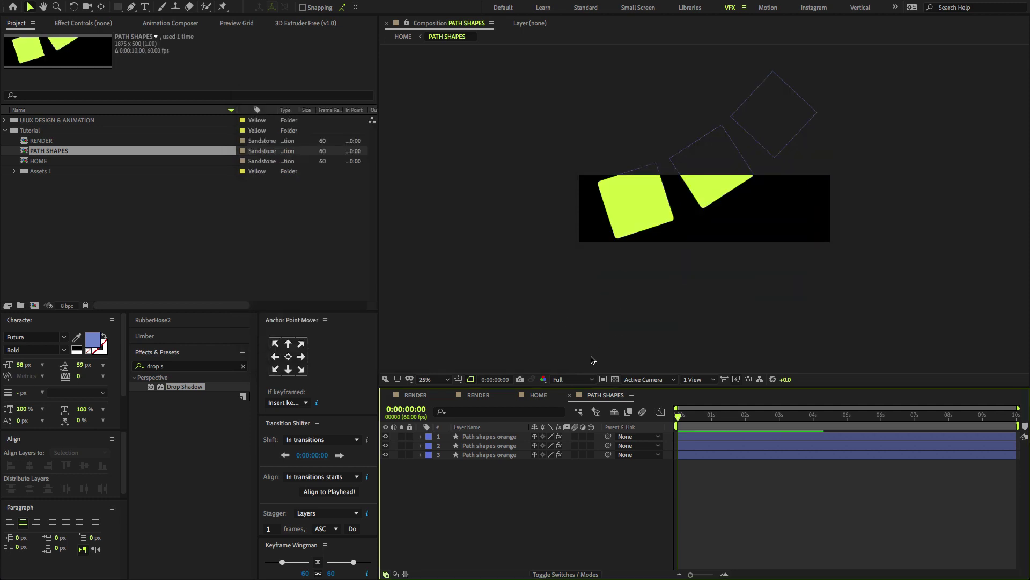
{"action": "left_click_drag", "start_coordinate": [482, 485], "coordinate": [467, 430]}
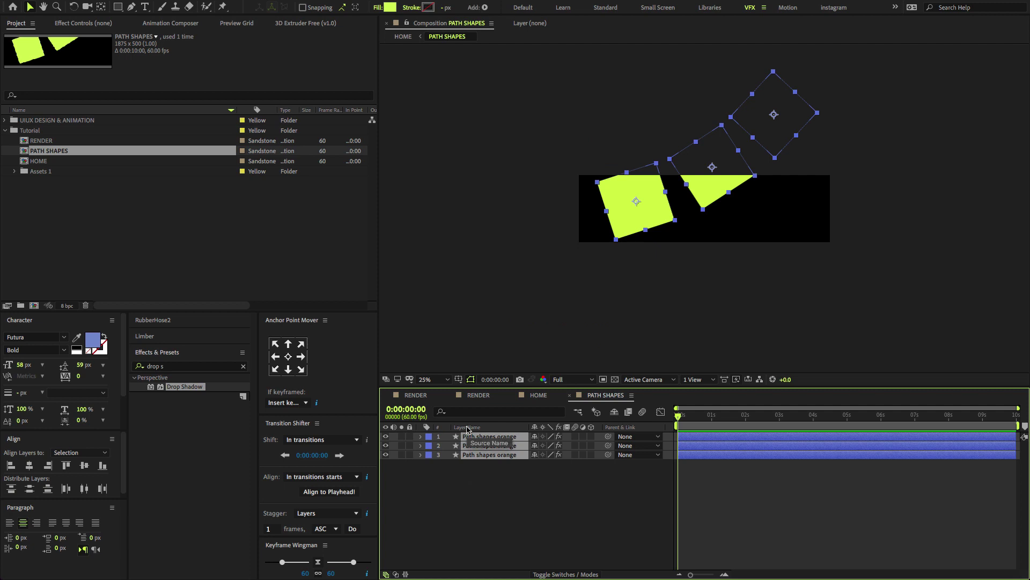
{"action": "key", "text": "r"}
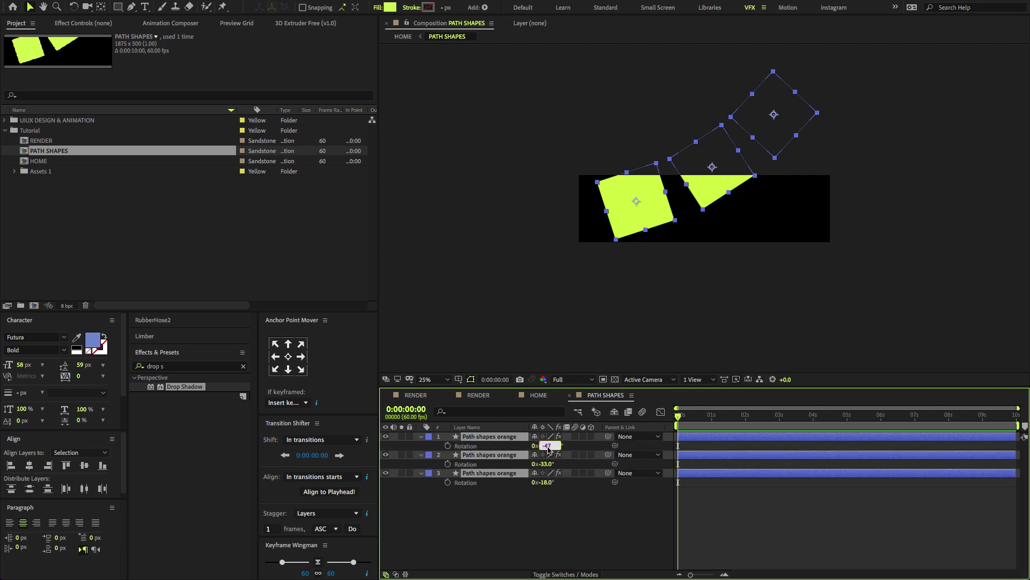
{"action": "key", "text": "Return"}
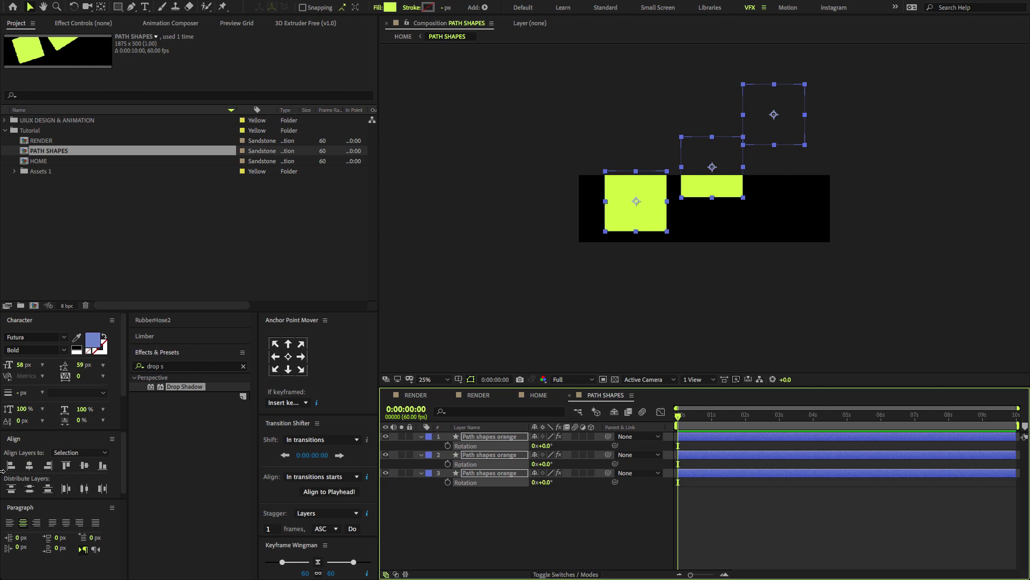
Step: Centre and distribute the three squares evenly in one row using the Align panel
{"action": "left_click", "coordinate": [29, 465]}
{"action": "left_click", "coordinate": [84, 465]}
{"action": "left_click", "coordinate": [702, 204]}
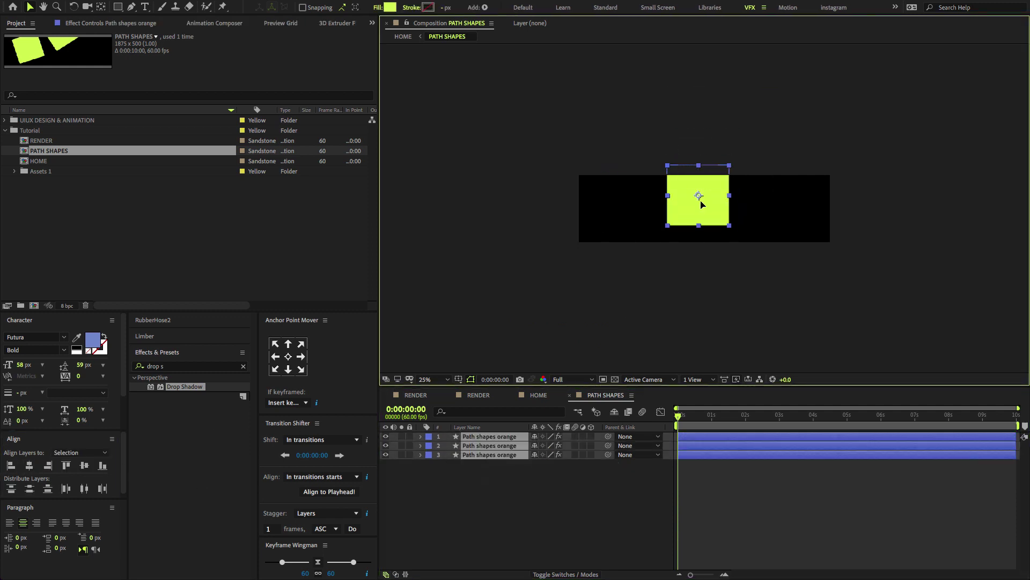
{"action": "key", "text": "ctrl+z"}
{"action": "key", "text": "ctrl+z"}
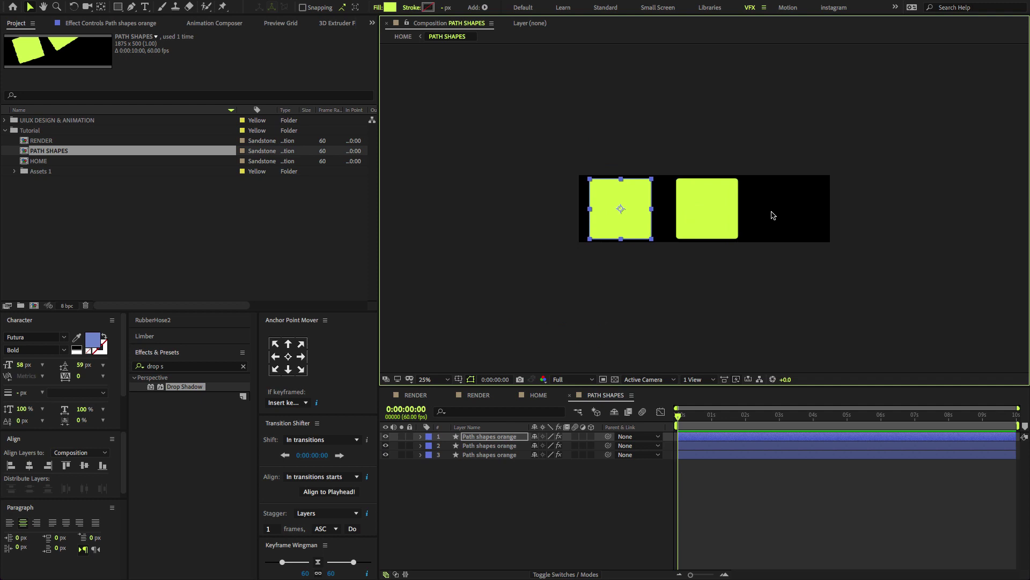
{"action": "key", "text": "ctrl+z"}
{"action": "left_click_drag", "start_coordinate": [545, 490], "coordinate": [485, 429]}
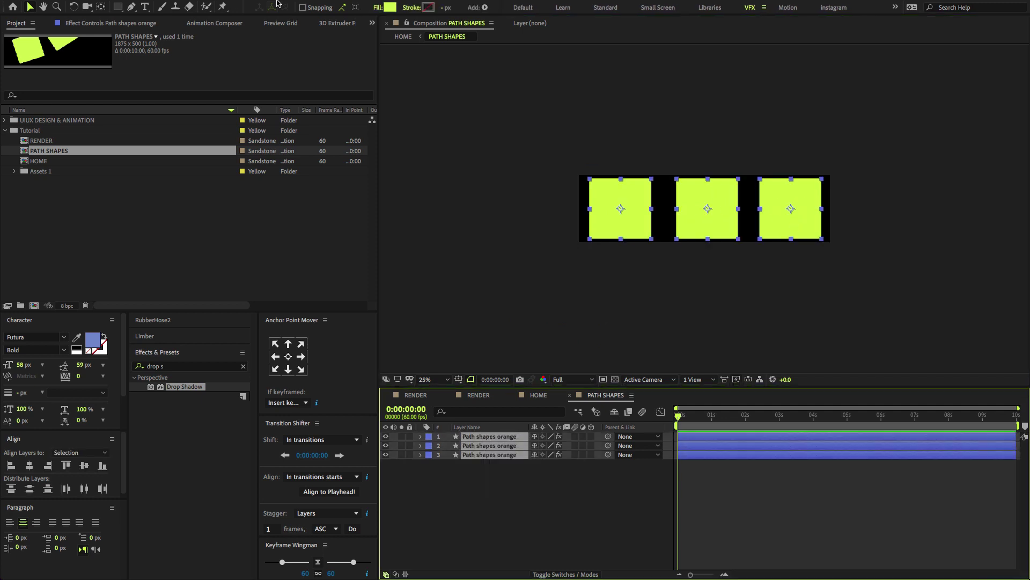
Step: Keep the squares' yellow-green fill and return to the HOME composition
{"action": "left_click", "coordinate": [386, 9]}
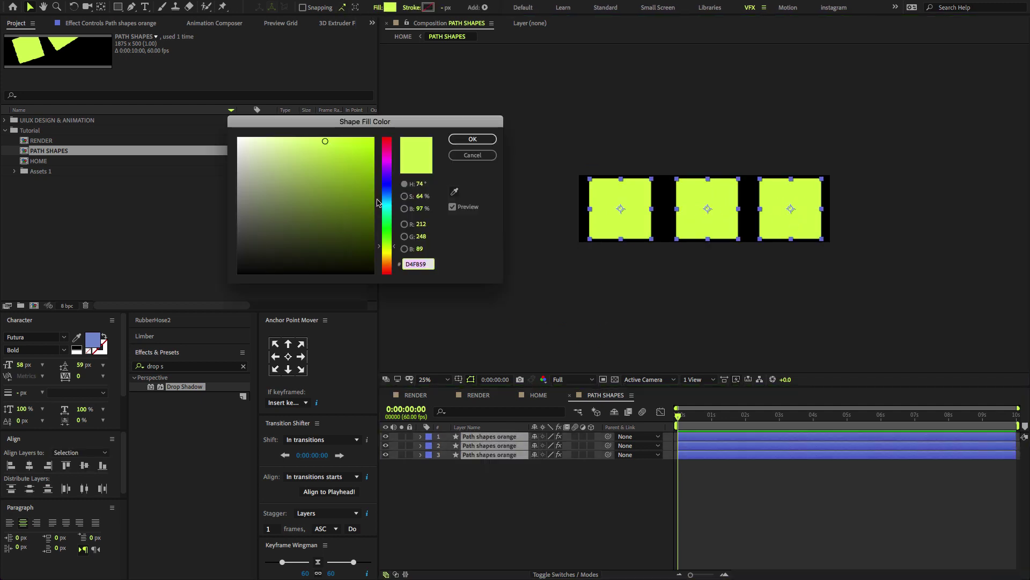
{"action": "left_click_drag", "start_coordinate": [385, 239], "coordinate": [386, 166]}
{"action": "left_click", "coordinate": [472, 155]}
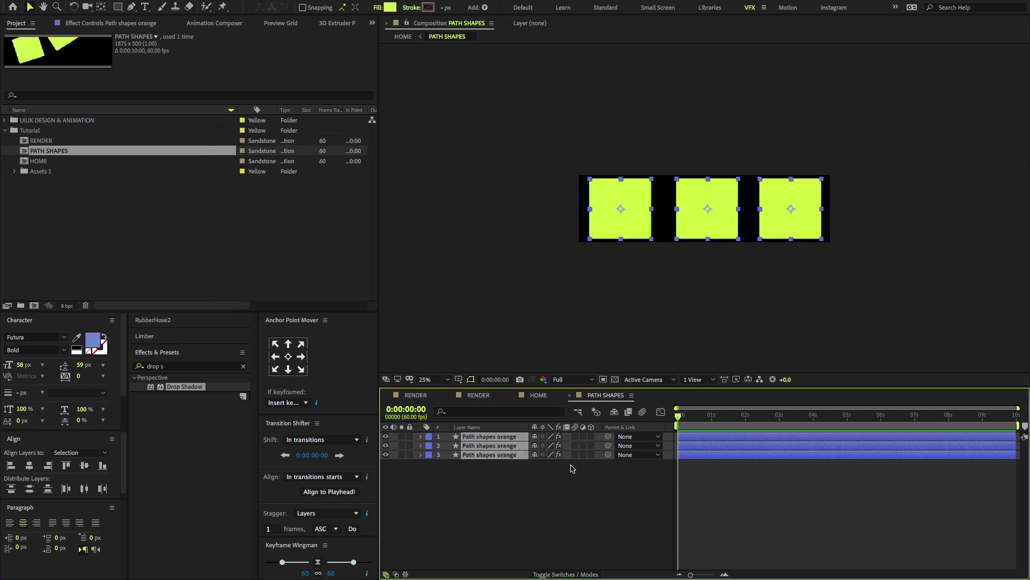
{"action": "left_click", "coordinate": [537, 395]}
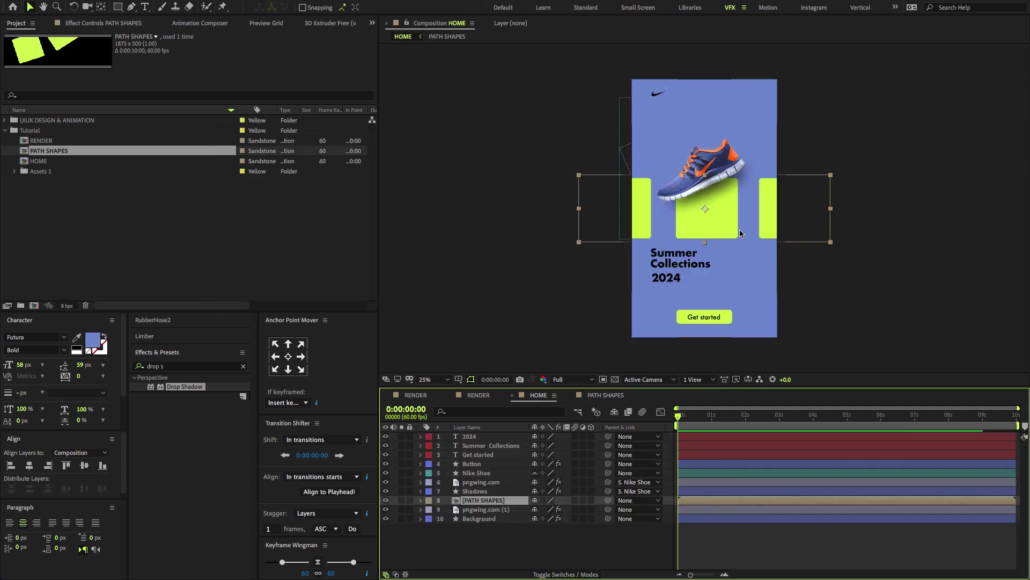
{"action": "left_click", "coordinate": [710, 209]}
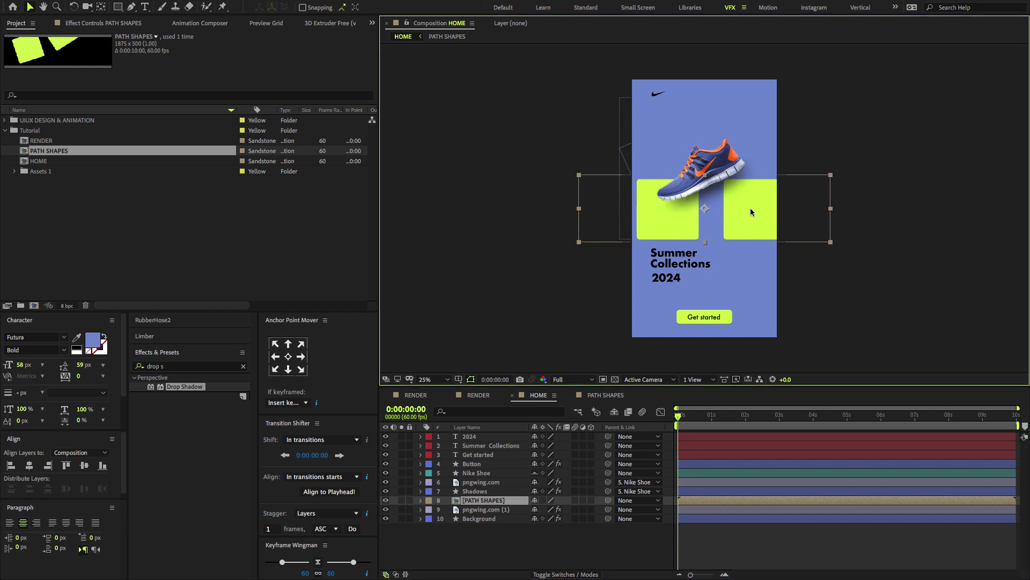
Step: Apply the Motion Tile effect to the PATH SHAPES layer
{"action": "left_click", "coordinate": [176, 368]}
{"action": "type", "text": "s"}
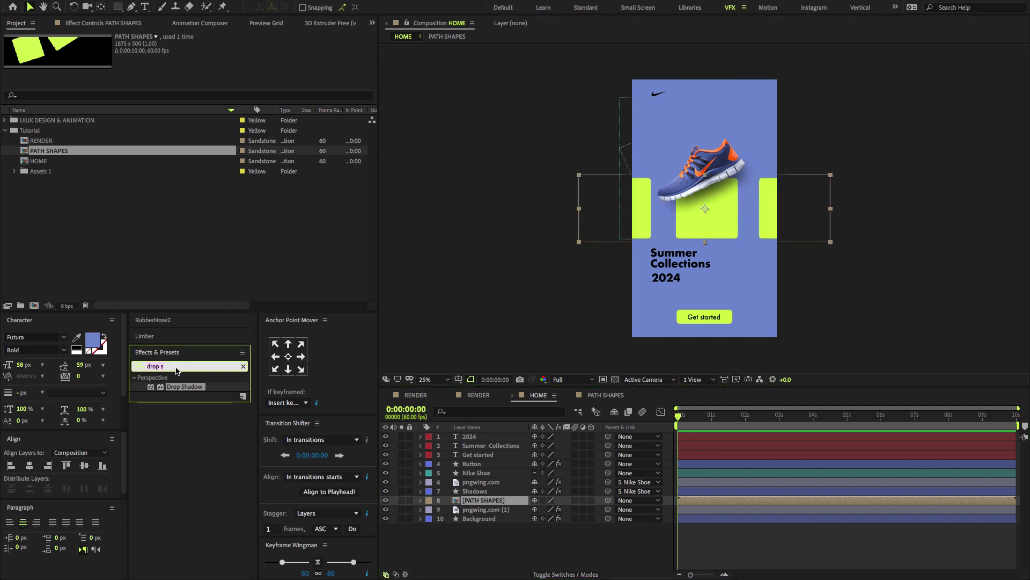
{"action": "key", "text": "BackSpace"}
{"action": "key", "text": "BackSpace"}
{"action": "key", "text": "BackSpace"}
{"action": "key", "text": "BackSpace"}
{"action": "key", "text": "BackSpace"}
{"action": "key", "text": "BackSpace"}
{"action": "type", "text": "motion"}
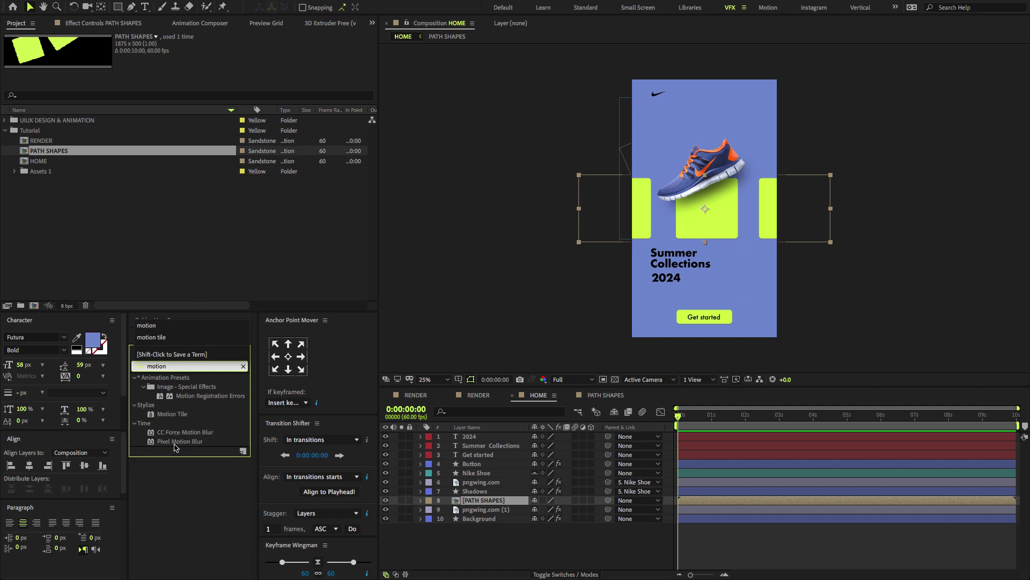
{"action": "left_click_drag", "start_coordinate": [177, 419], "coordinate": [486, 502]}
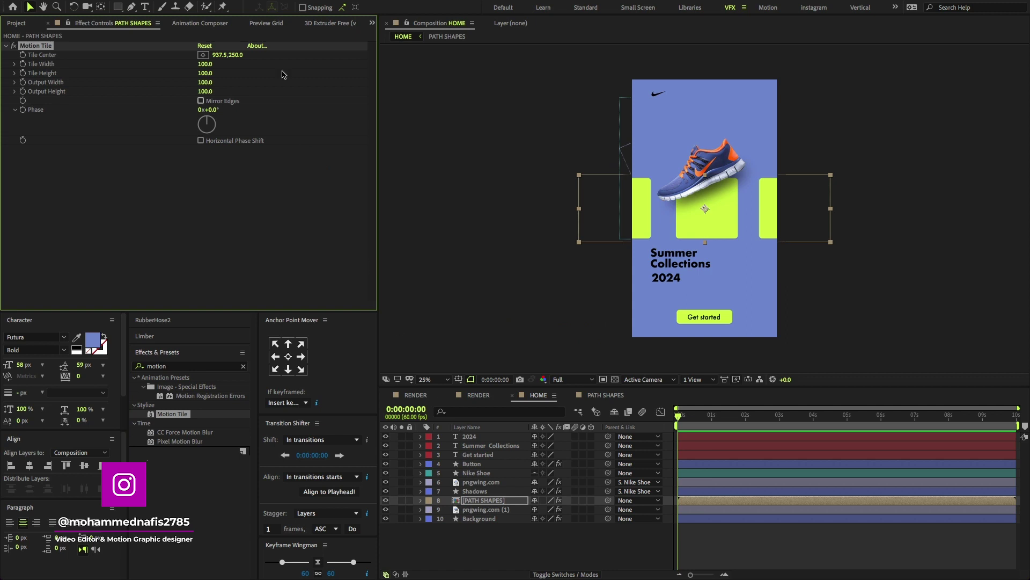
{"action": "left_click", "coordinate": [699, 423]}
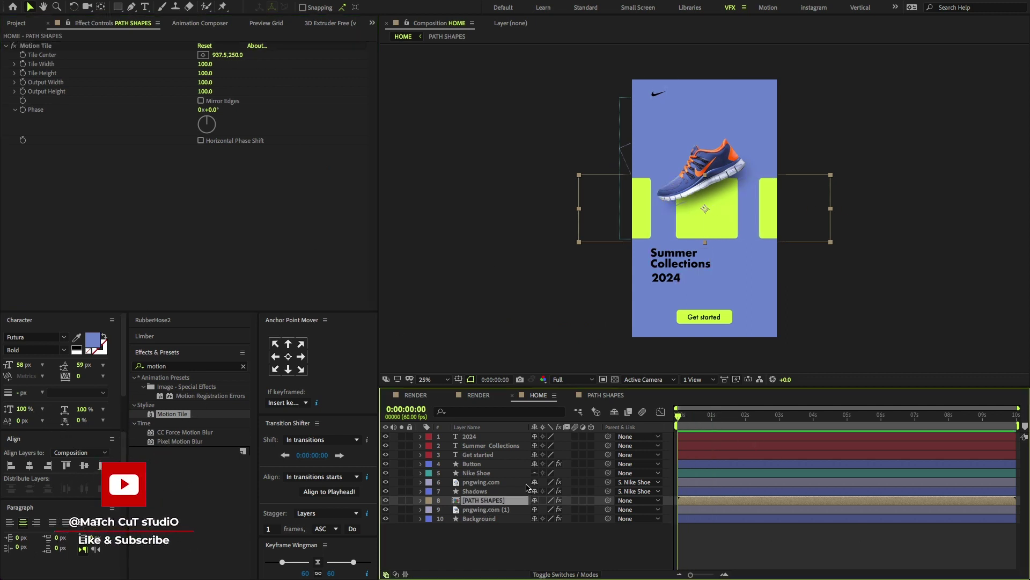
Step: Keyframe Tile Center at 1 s and 3 s, from 2166.5 to 2816.5, and select the keyframes
{"action": "left_click", "coordinate": [23, 57]}
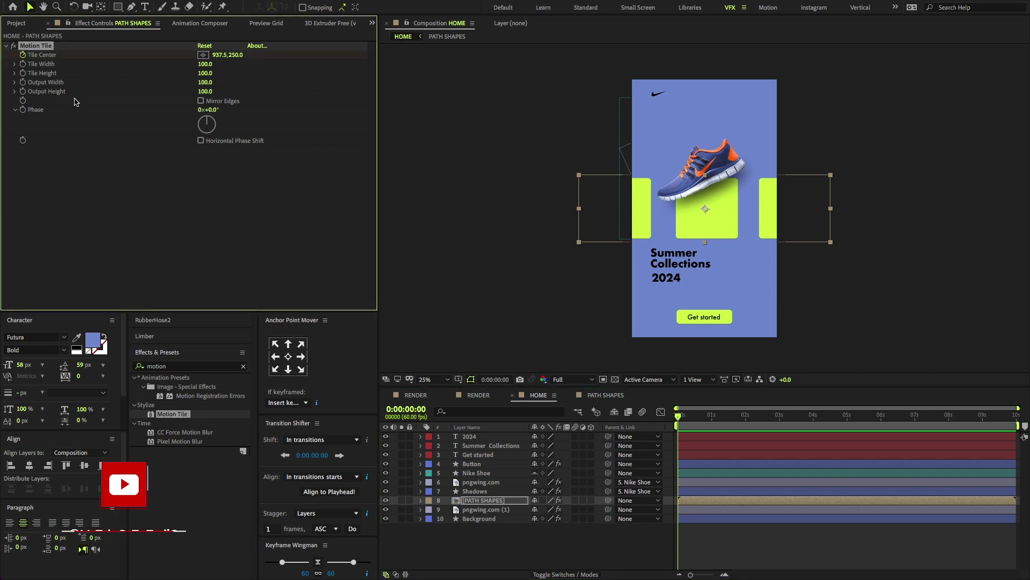
{"action": "left_click", "coordinate": [713, 417]}
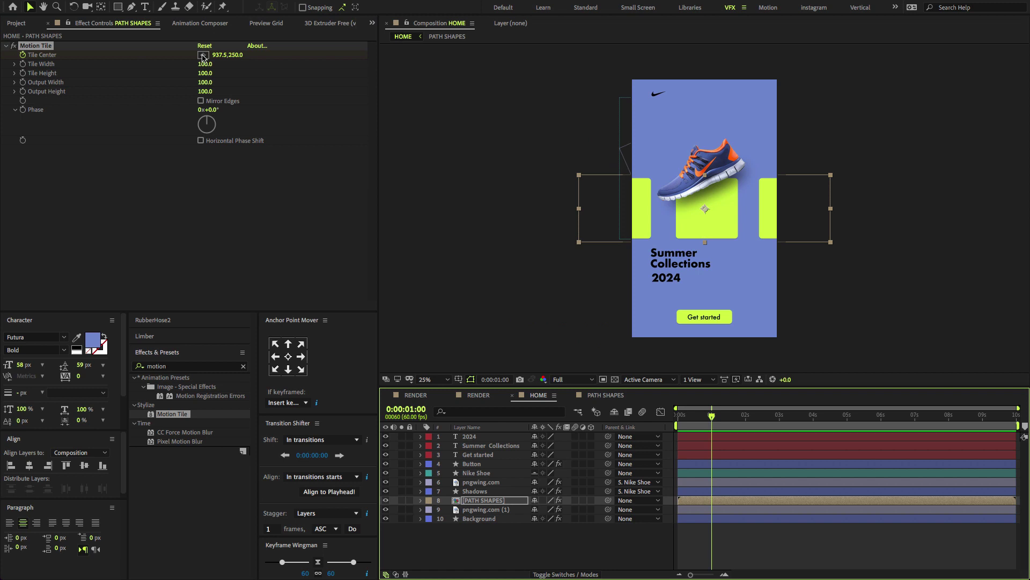
{"action": "left_click_drag", "start_coordinate": [216, 58], "coordinate": [292, 63]}
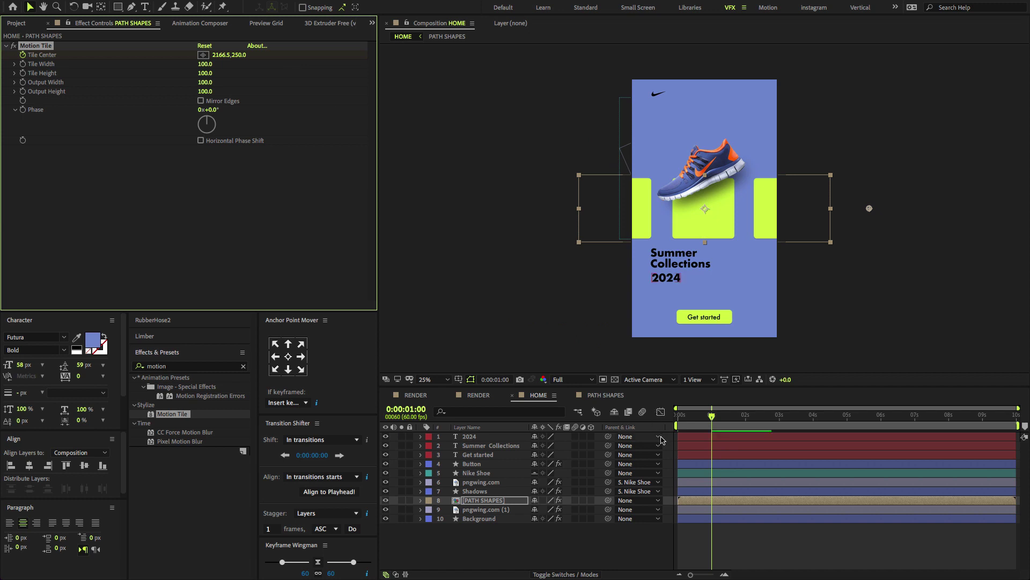
{"action": "left_click", "coordinate": [495, 502]}
{"action": "key", "text": "u"}
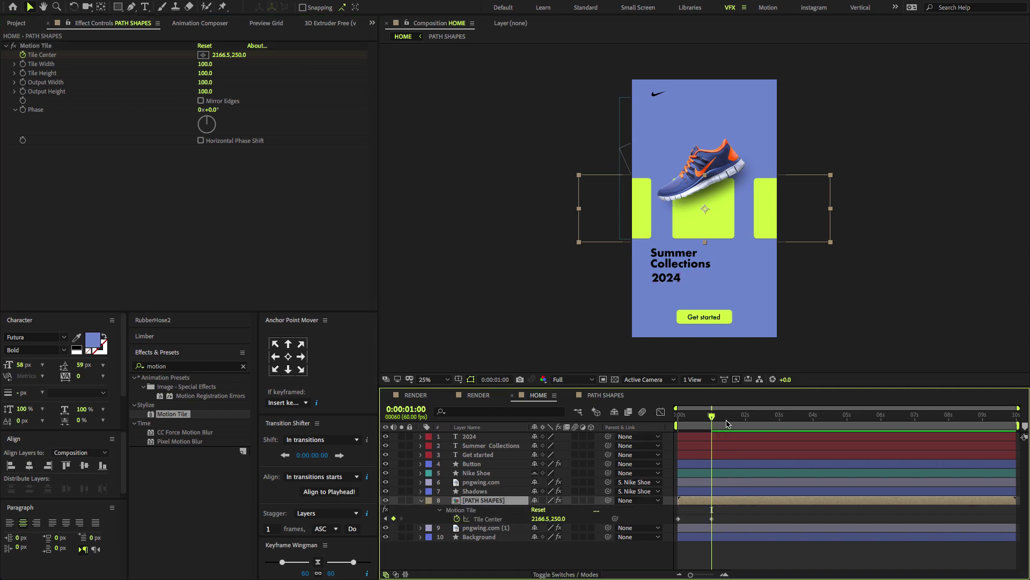
{"action": "left_click_drag", "start_coordinate": [726, 423], "coordinate": [780, 420]}
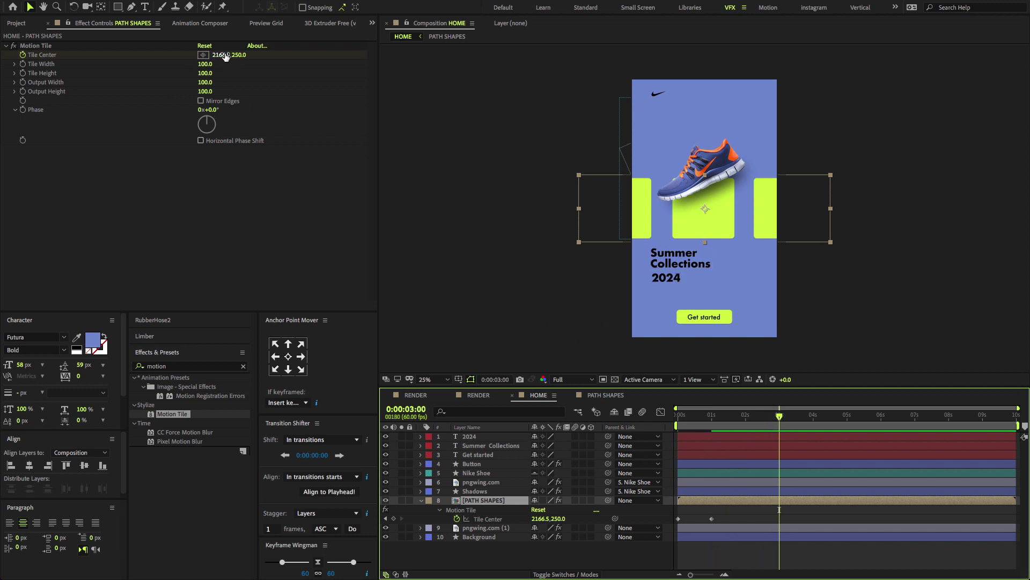
{"action": "left_click_drag", "start_coordinate": [225, 56], "coordinate": [262, 55]}
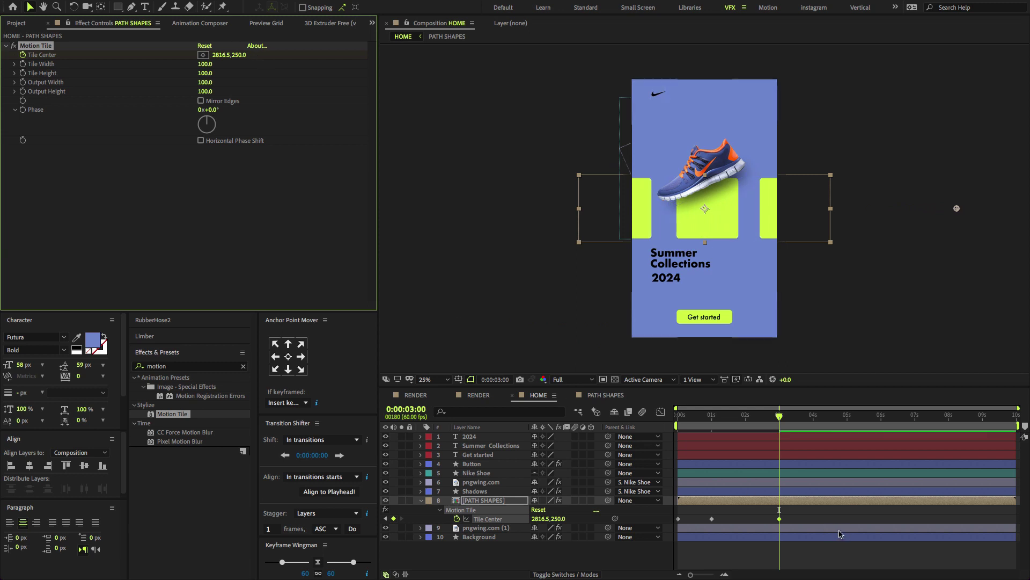
{"action": "left_click_drag", "start_coordinate": [820, 504], "coordinate": [652, 537]}
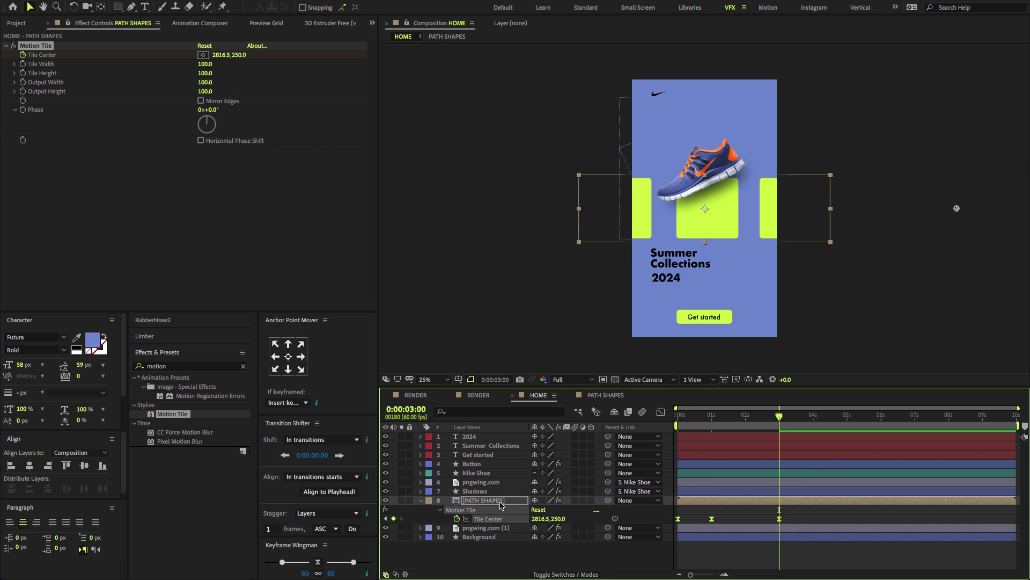
Step: Give the middle Tile Center keyframe locked 100% influence easing in the speed graph, then play back
{"action": "left_click", "coordinate": [660, 412]}
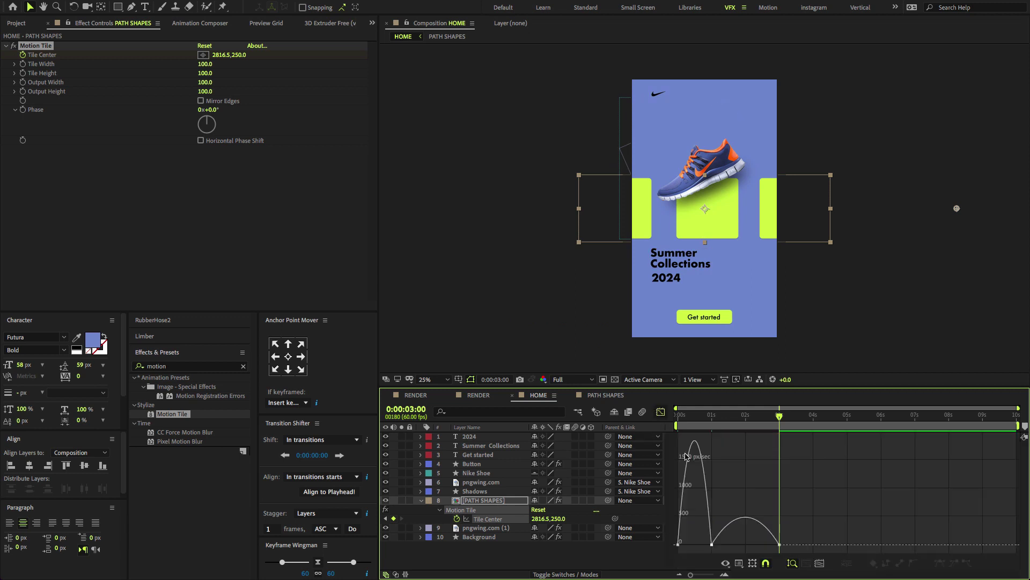
{"action": "mouse_move", "coordinate": [728, 540]}
{"action": "left_mouse_down"}
{"action": "mouse_move", "coordinate": [695, 545]}
{"action": "mouse_move", "coordinate": [745, 544]}
{"action": "left_mouse_up"}
{"action": "double_click", "coordinate": [712, 544]}
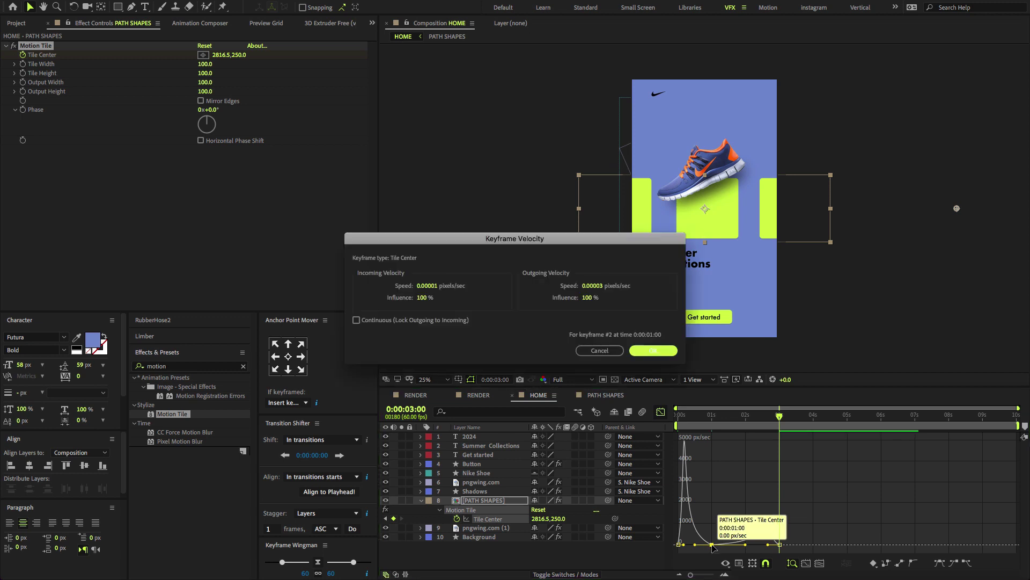
{"action": "left_click", "coordinate": [356, 320]}
{"action": "left_click", "coordinate": [655, 351]}
{"action": "left_click", "coordinate": [820, 563]}
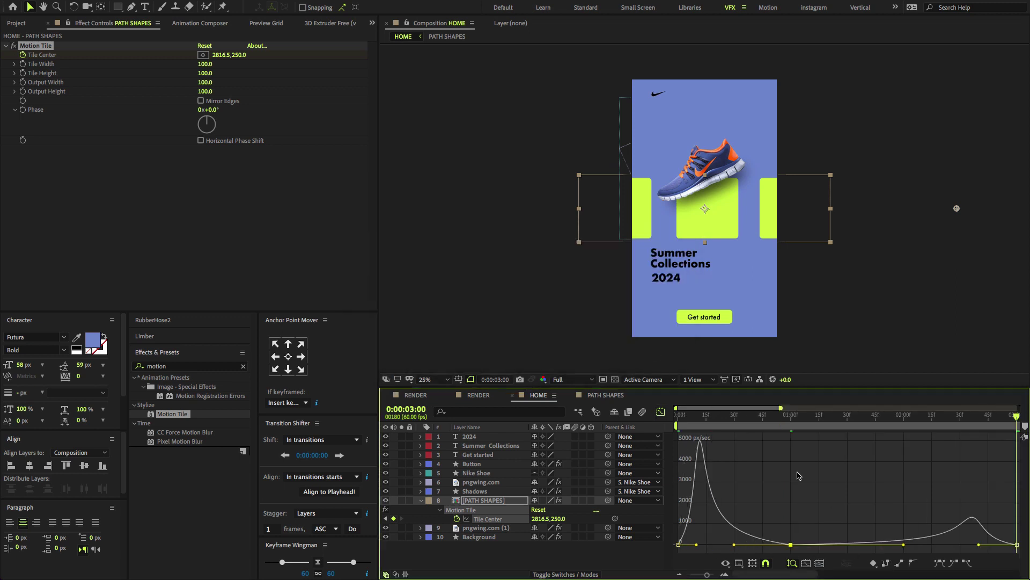
{"action": "key", "text": "space"}
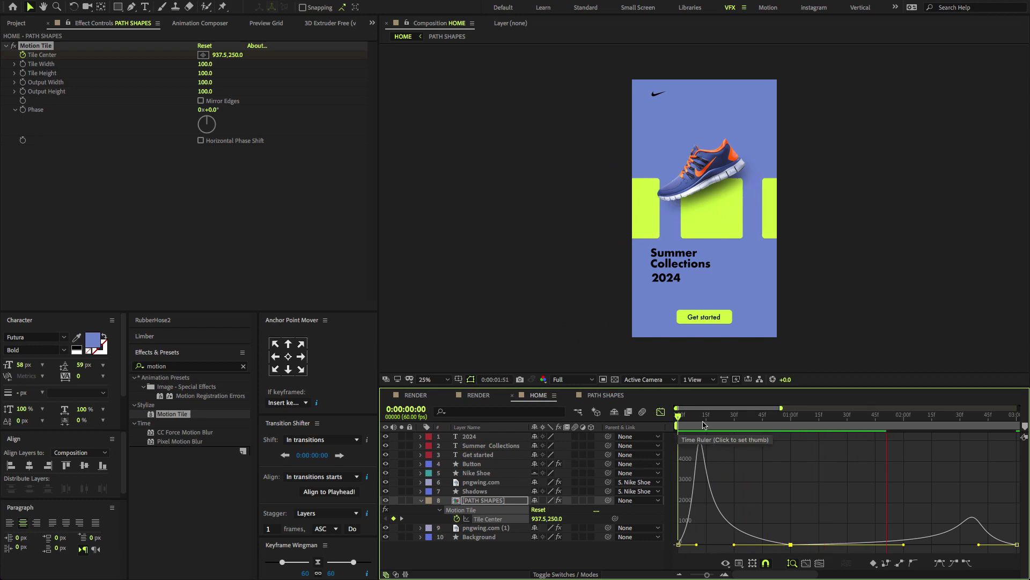
Step: Apply Drop Shadow to PATH SHAPES with Distance 25 and Softness 100
{"action": "left_click", "coordinate": [476, 501]}
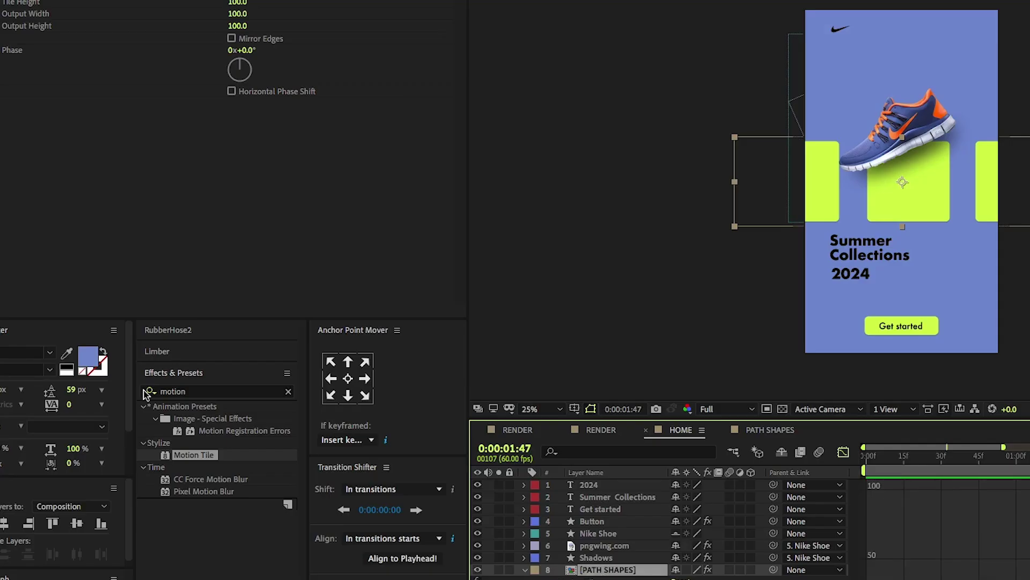
{"action": "left_click", "coordinate": [199, 391]}
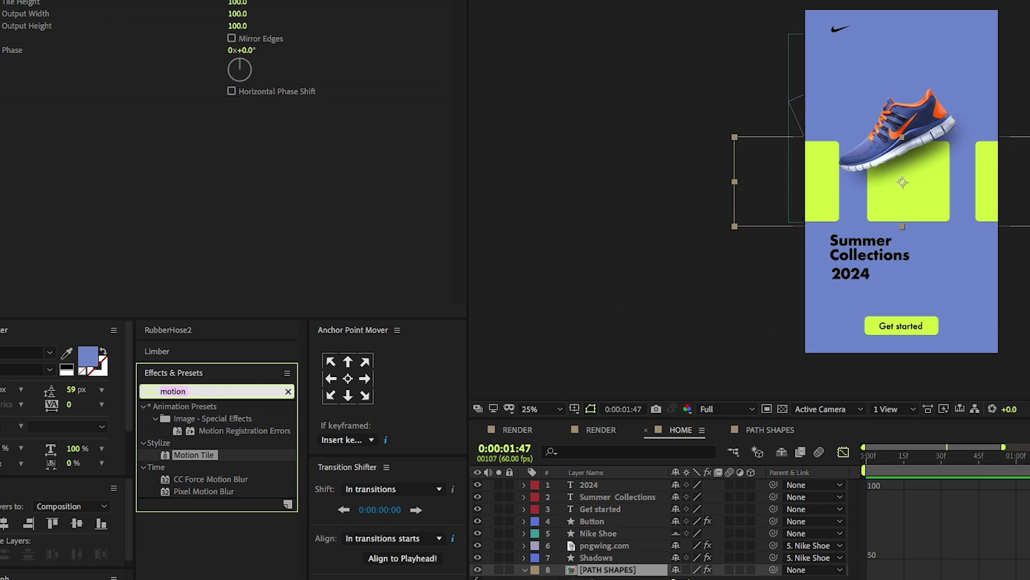
{"action": "type", "text": "drop s"}
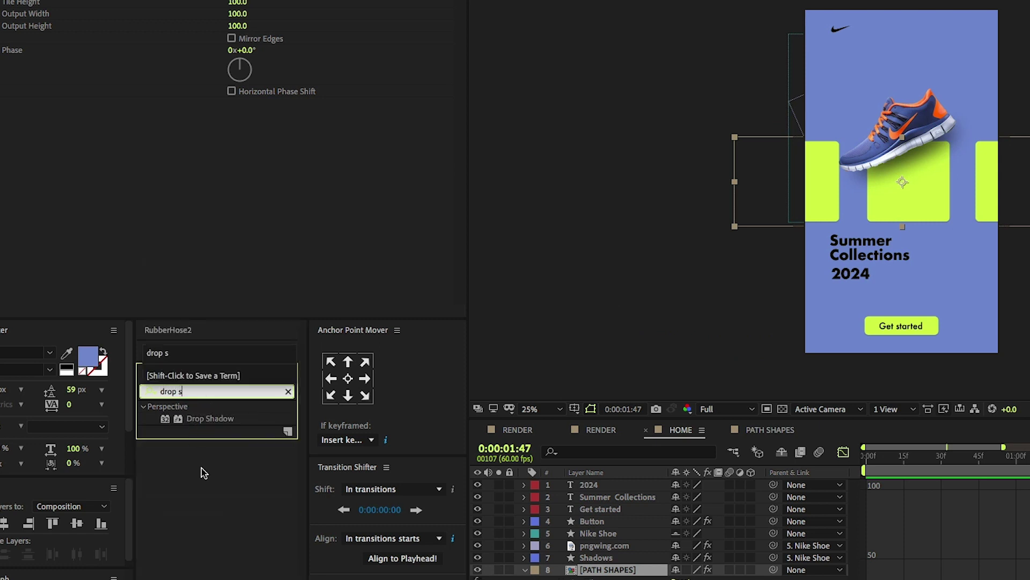
{"action": "left_click_drag", "start_coordinate": [199, 419], "coordinate": [631, 572]}
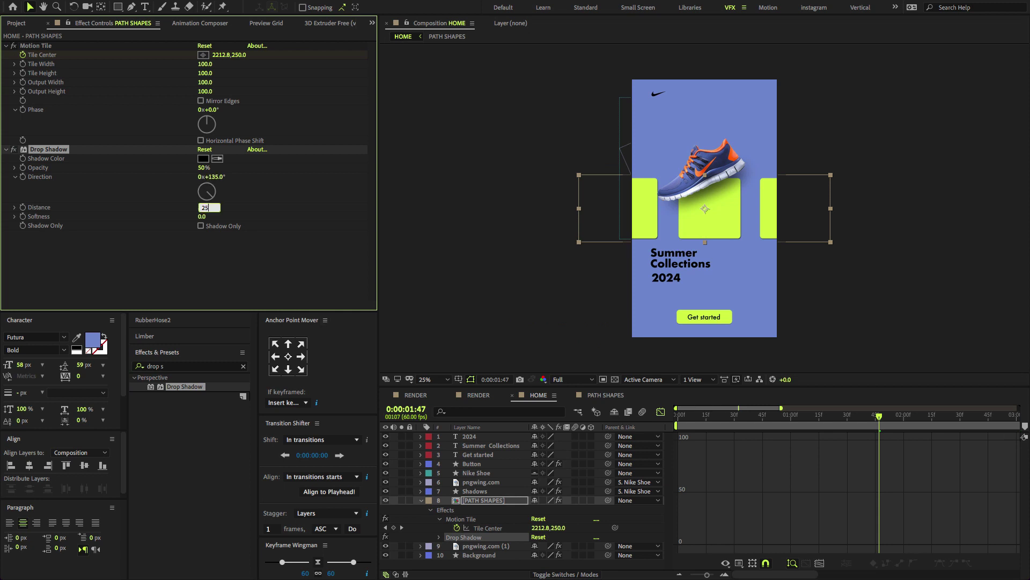
{"action": "type", "text": "25"}
{"action": "key", "text": "Return"}
{"action": "left_click", "coordinate": [202, 216]}
{"action": "type", "text": "1"}
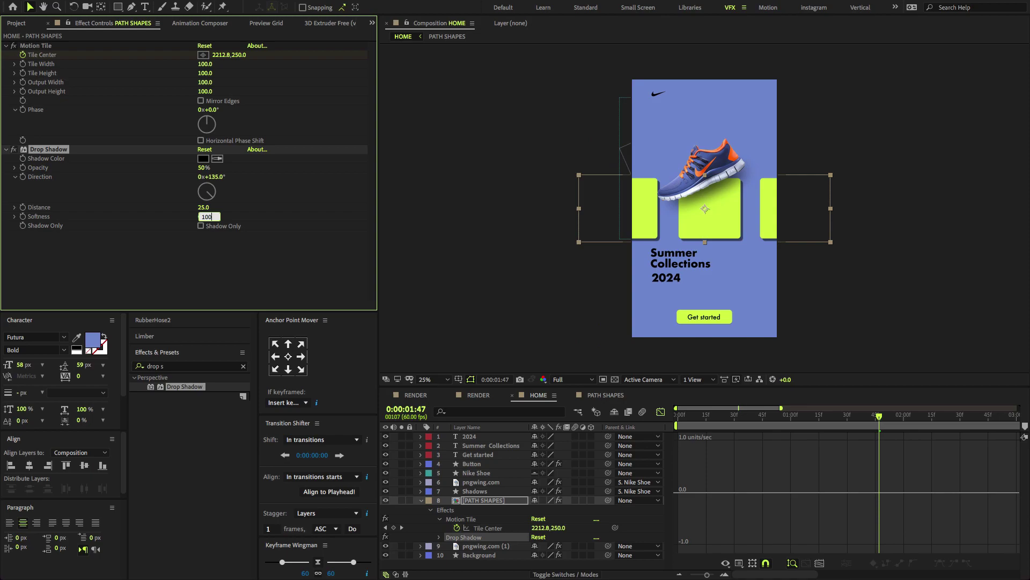
{"action": "type", "text": "00"}
{"action": "key", "text": "Return"}
Step: Apply CC Bend It to PATH SHAPES with Start -6.5,251, End 1885.5,253 and Bend -30
{"action": "left_click", "coordinate": [755, 185]}
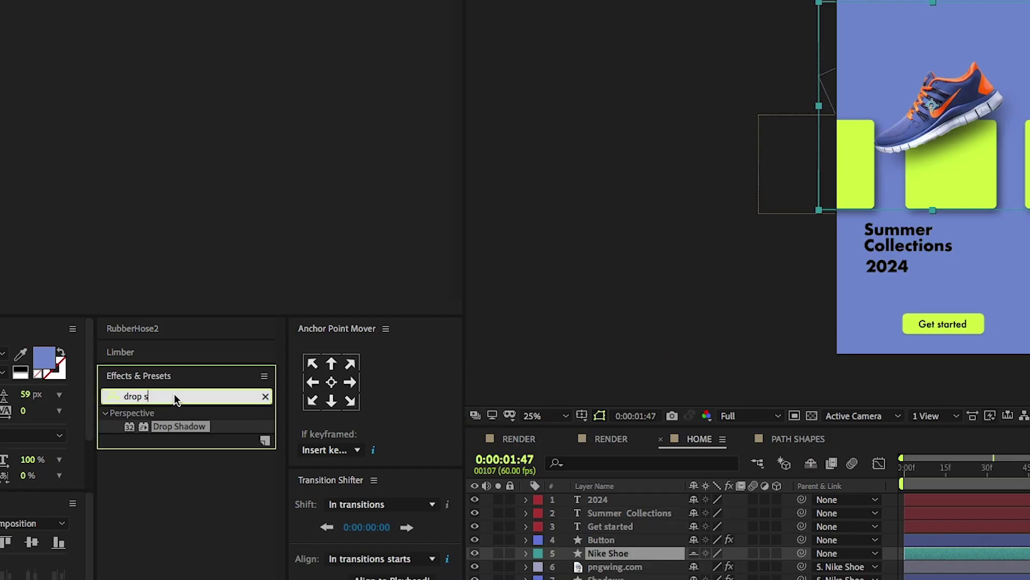
{"action": "left_click", "coordinate": [174, 396]}
{"action": "type", "text": "cc ben"}
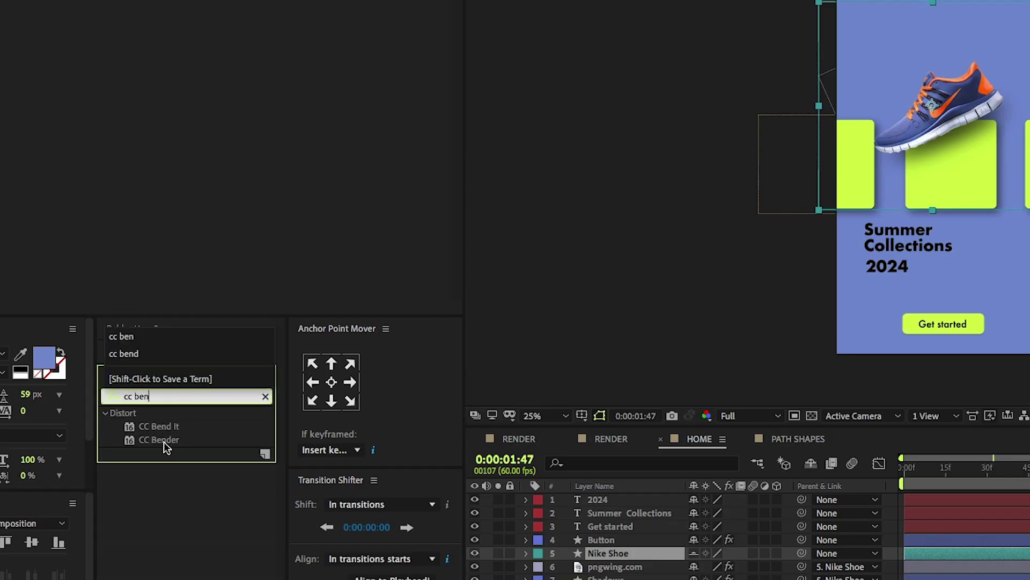
{"action": "left_click_drag", "start_coordinate": [158, 426], "coordinate": [642, 579]}
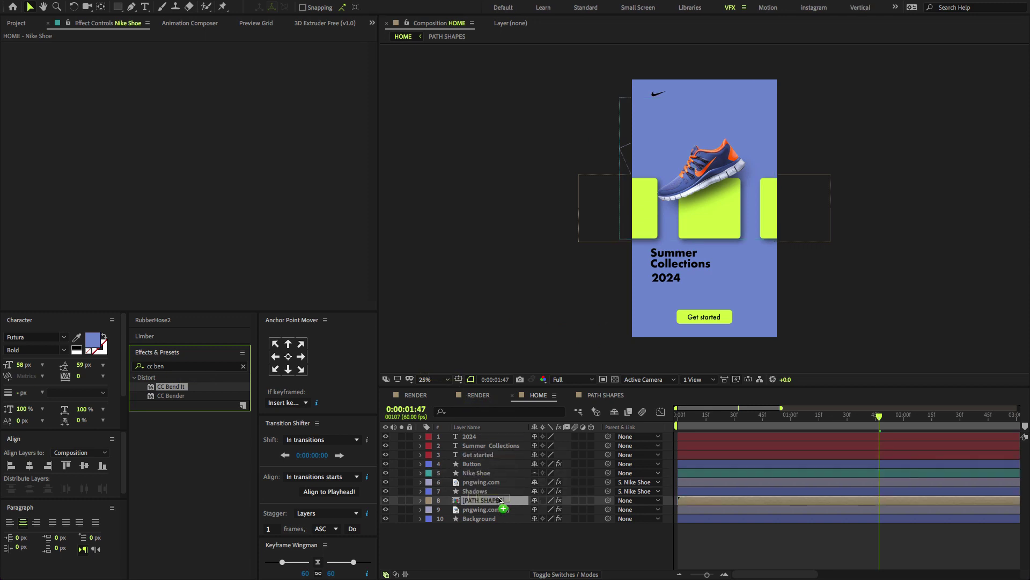
{"action": "left_click_drag", "start_coordinate": [499, 500], "coordinate": [500, 500]}
{"action": "left_click_drag", "start_coordinate": [705, 192], "coordinate": [832, 212]}
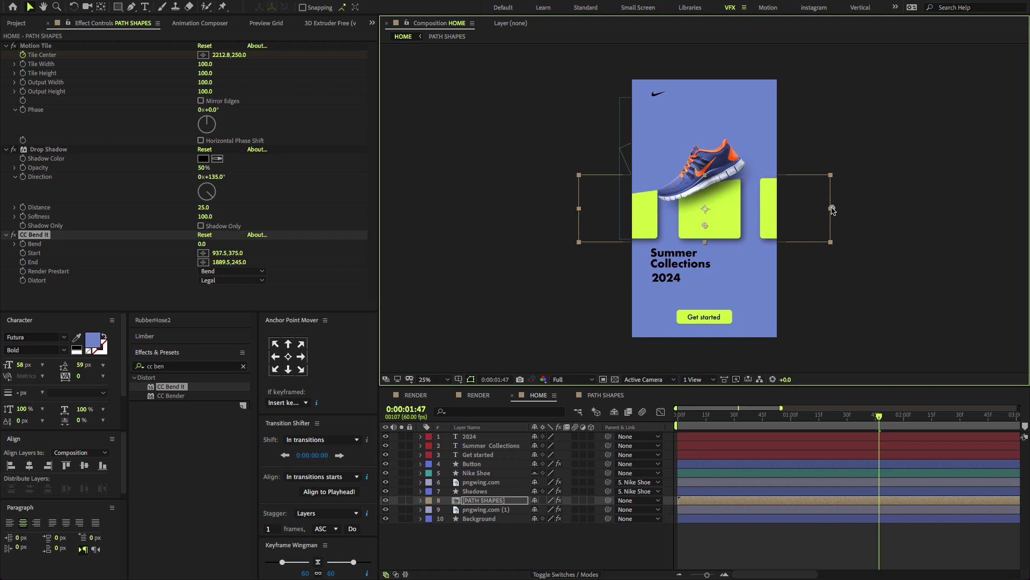
{"action": "left_click_drag", "start_coordinate": [705, 227], "coordinate": [587, 209]}
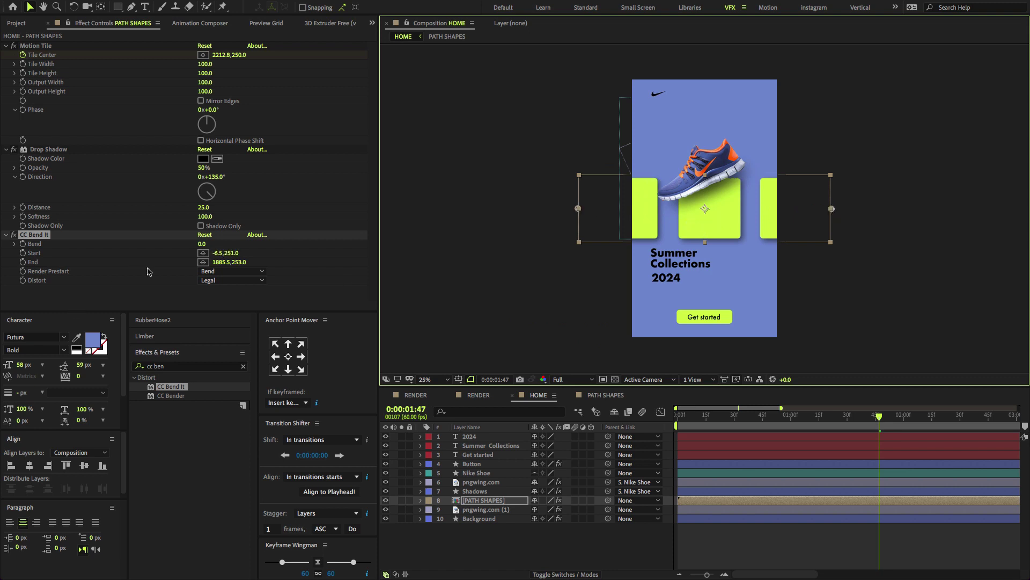
{"action": "mouse_move", "coordinate": [204, 245]}
{"action": "left_mouse_down"}
{"action": "mouse_move", "coordinate": [196, 249]}
{"action": "mouse_move", "coordinate": [204, 247]}
{"action": "left_mouse_up"}
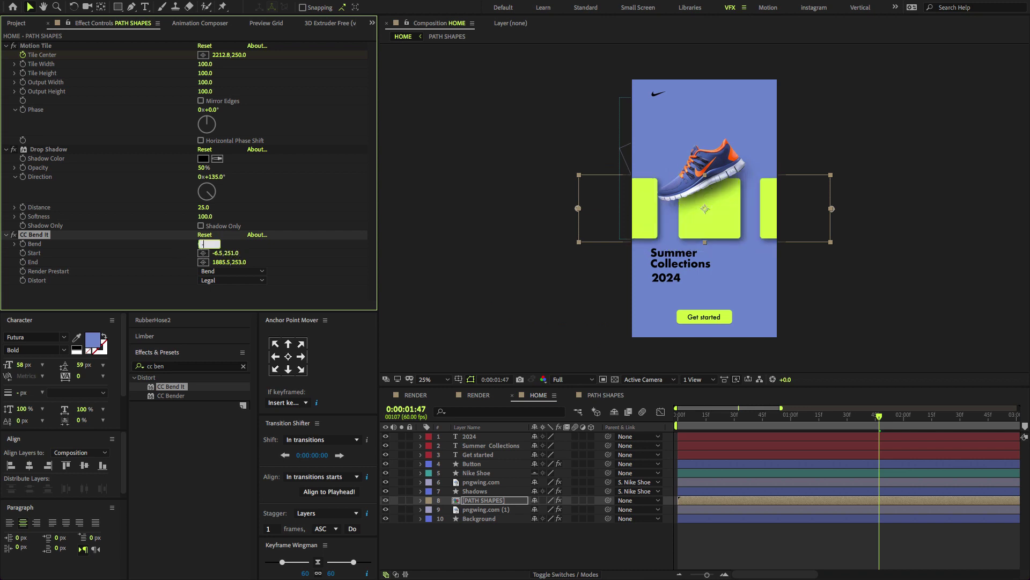
{"action": "key", "text": "Return"}
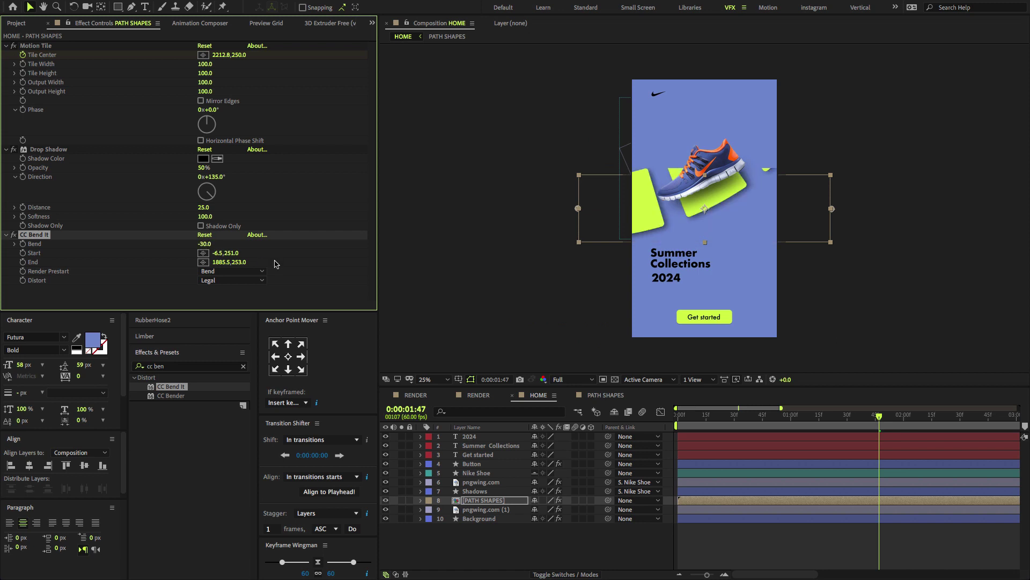
Step: Preview the bent tile animation from the start
{"action": "left_click", "coordinate": [696, 420]}
{"action": "key", "text": "space"}
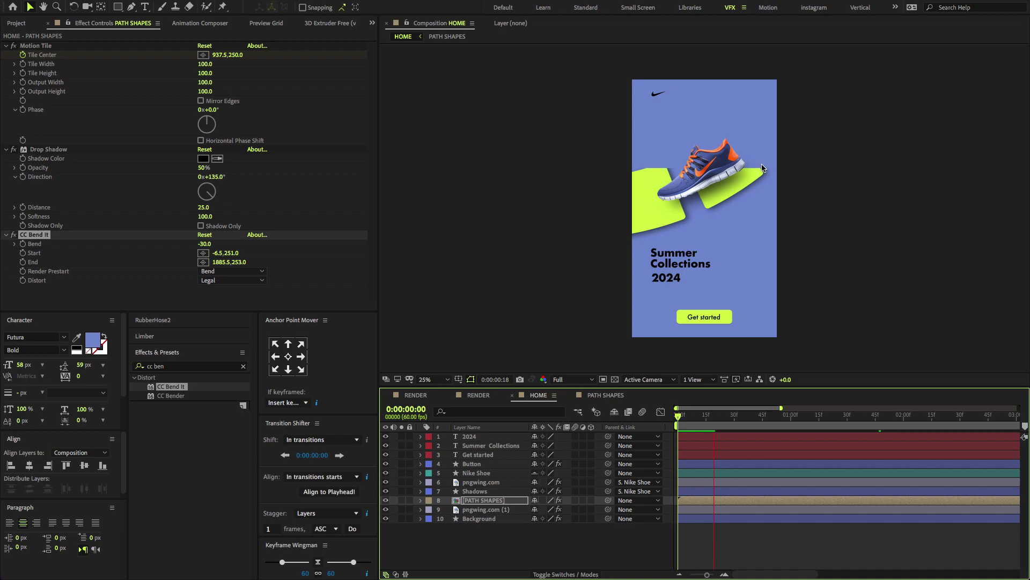
{"action": "key", "text": "space"}
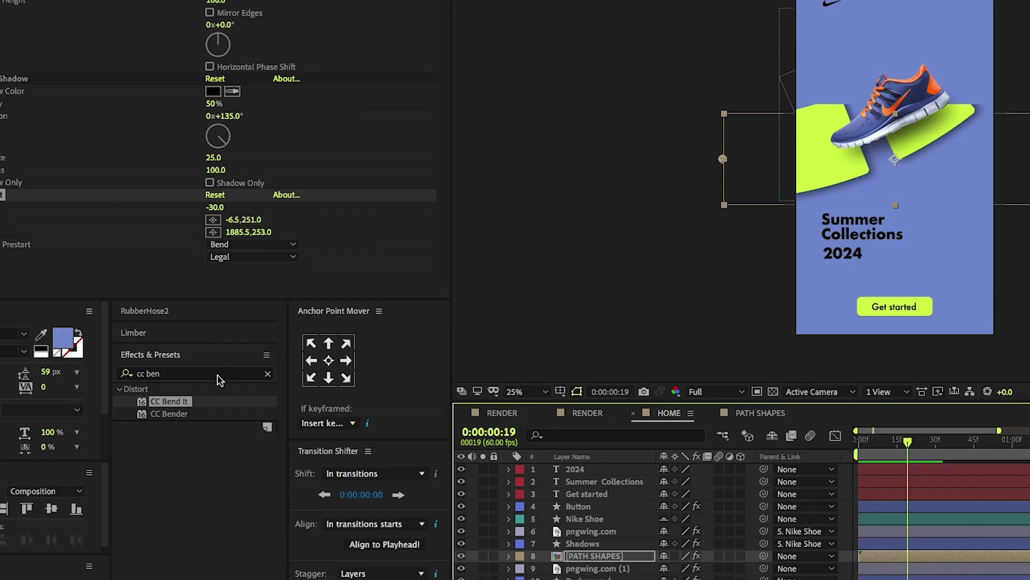
Step: Apply Grow Bounds to PATH SHAPES and place it above CC Bend It
{"action": "left_click", "coordinate": [220, 375]}
{"action": "type", "text": "g"}
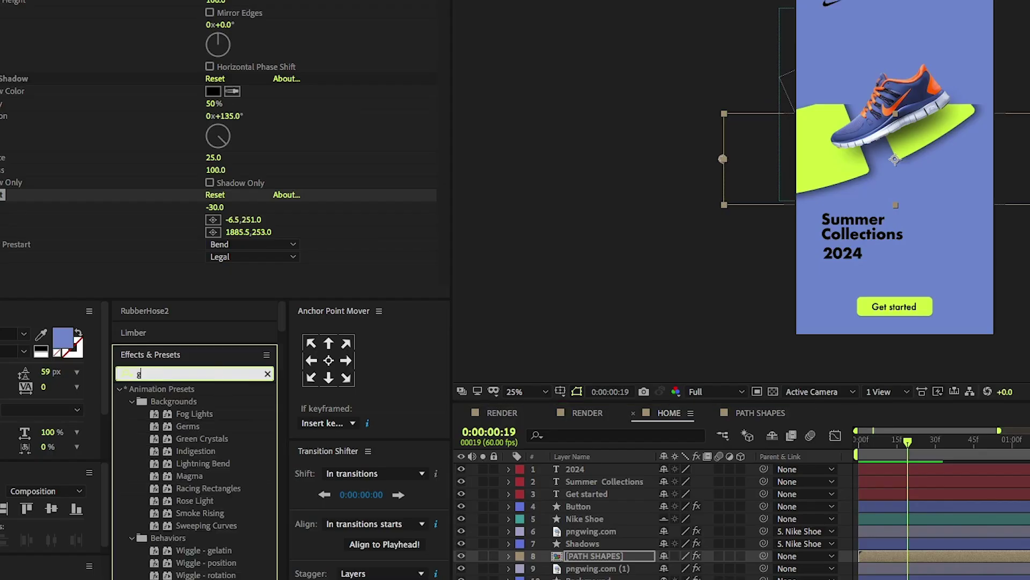
{"action": "type", "text": "roe"}
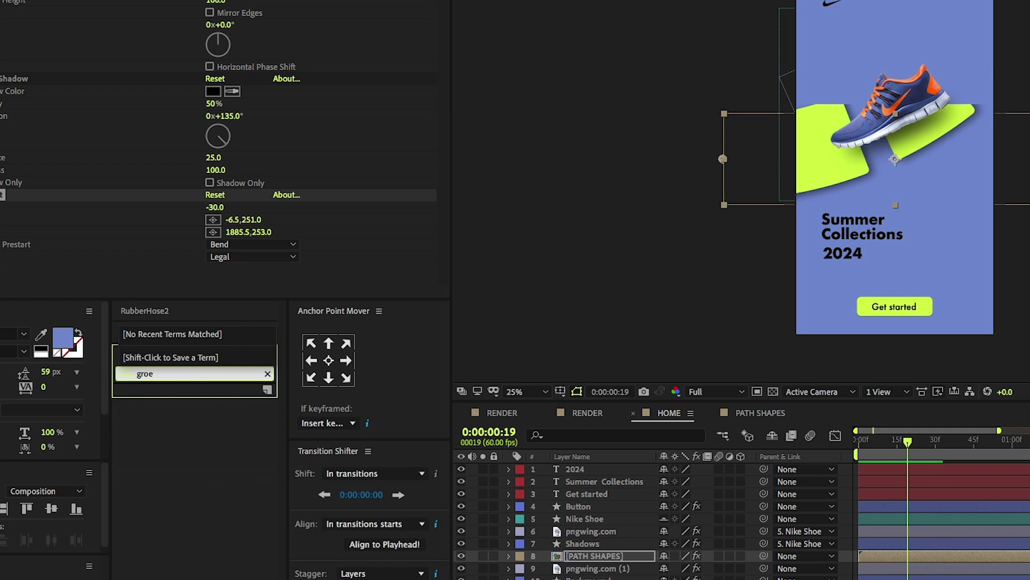
{"action": "key", "text": "BackSpace"}
{"action": "type", "text": "w"}
{"action": "left_click", "coordinate": [196, 403]}
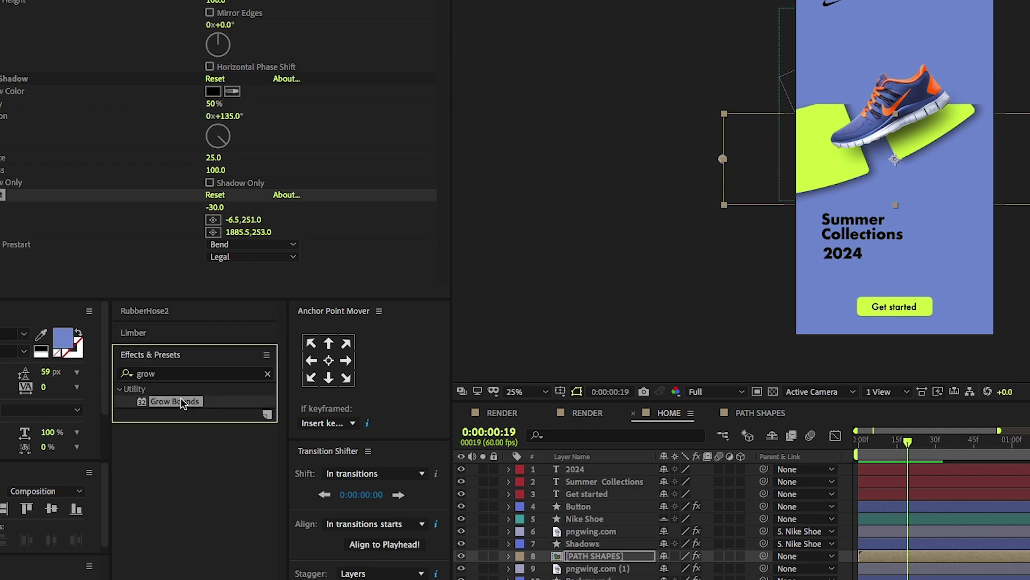
{"action": "left_click_drag", "start_coordinate": [182, 402], "coordinate": [628, 555]}
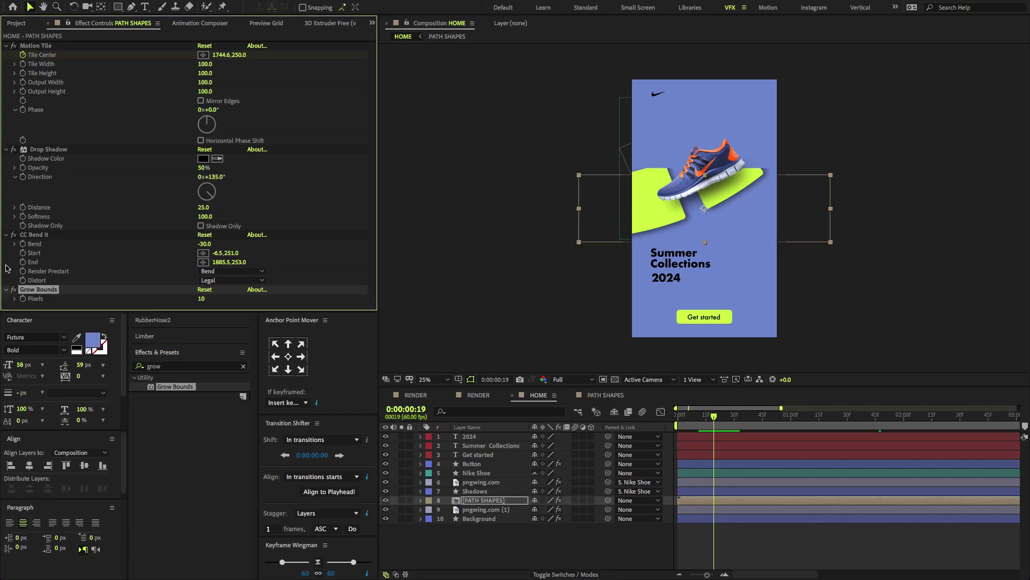
{"action": "left_click_drag", "start_coordinate": [34, 291], "coordinate": [34, 240]}
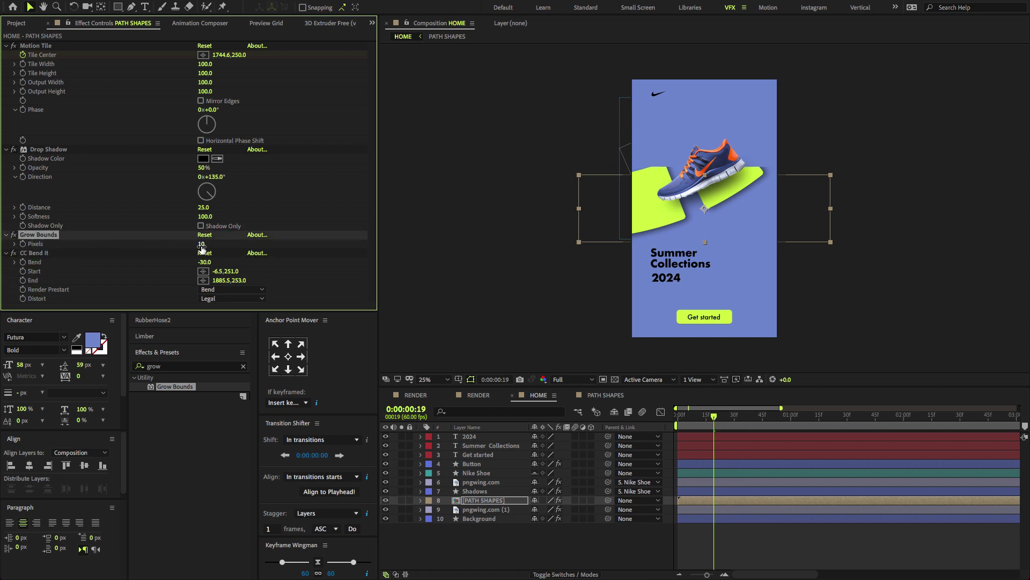
Step: Set Grow Bounds Pixels to 5000 and preview the uncropped bend
{"action": "left_click_drag", "start_coordinate": [212, 245], "coordinate": [280, 236]}
{"action": "scroll", "coordinate": [533, 204], "scroll_direction": "up", "scroll_amount": 2}
{"action": "left_click", "coordinate": [604, 402]}
{"action": "key", "text": "space"}
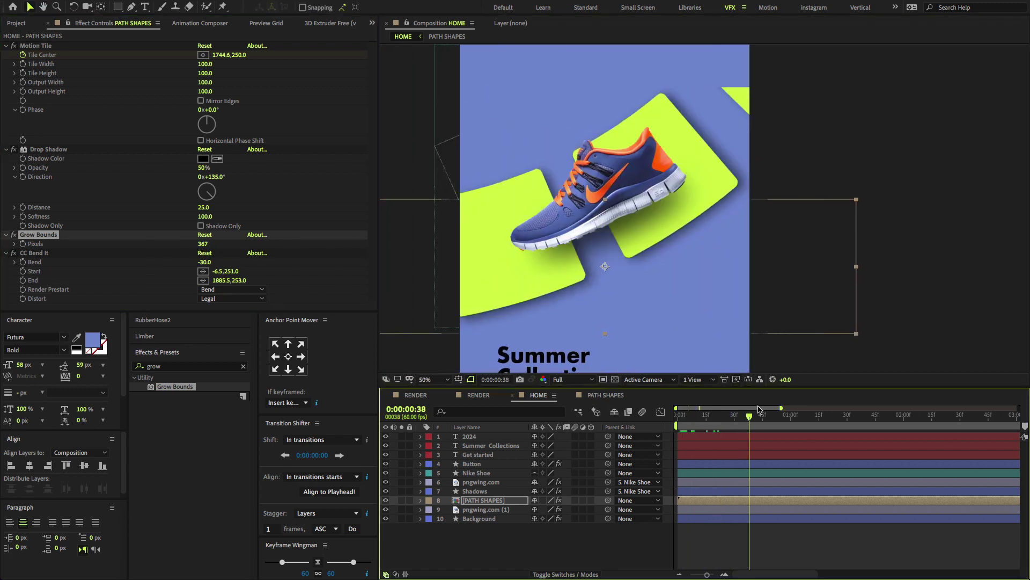
{"action": "left_click", "coordinate": [204, 245]}
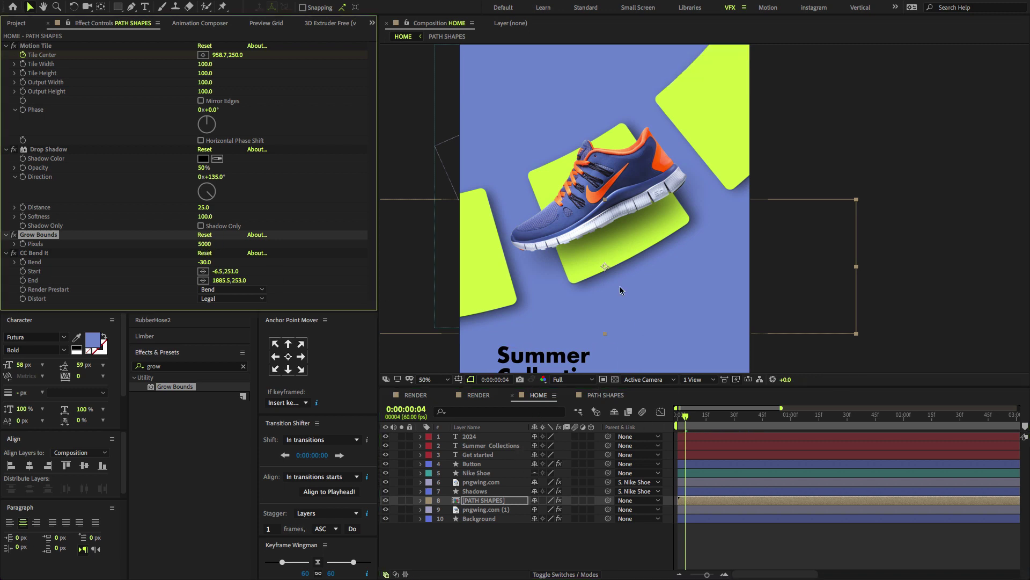
{"action": "left_click", "coordinate": [670, 418]}
{"action": "key", "text": "shift+slash"}
{"action": "key", "text": "space"}
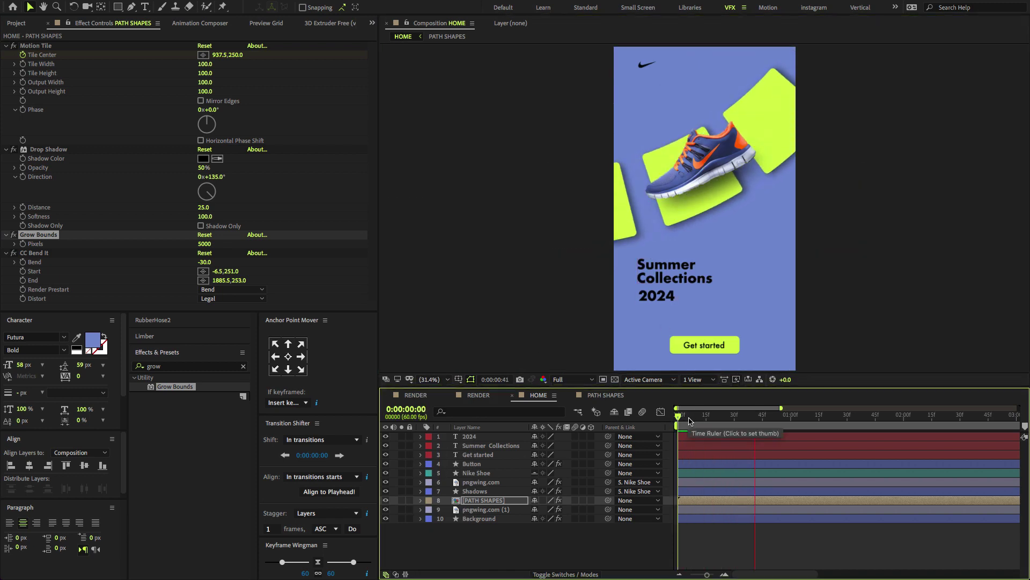
Step: Tilt the tile row counter-clockwise and nudge it up and to the right
{"action": "left_click", "coordinate": [676, 423]}
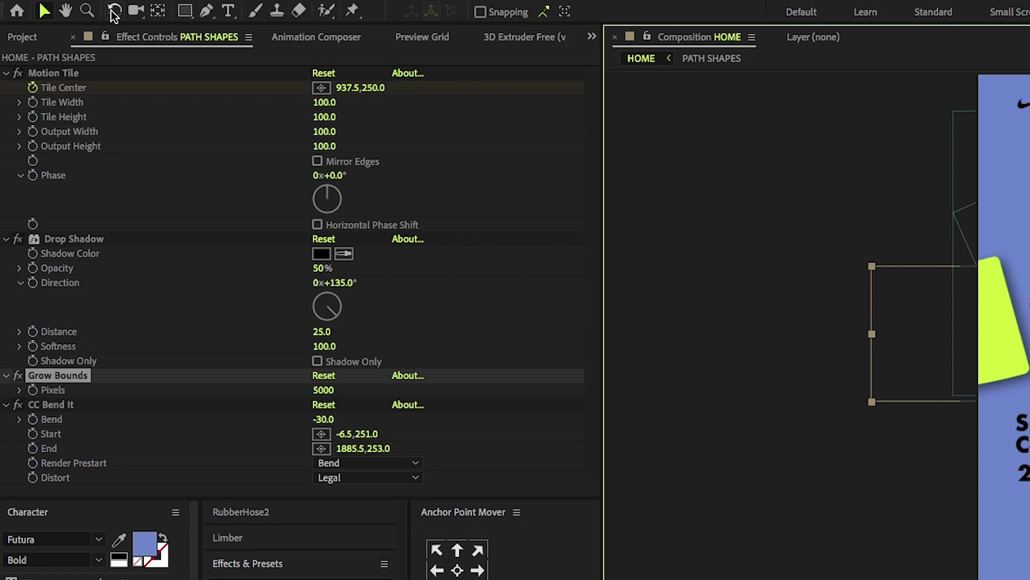
{"action": "left_click", "coordinate": [74, 7]}
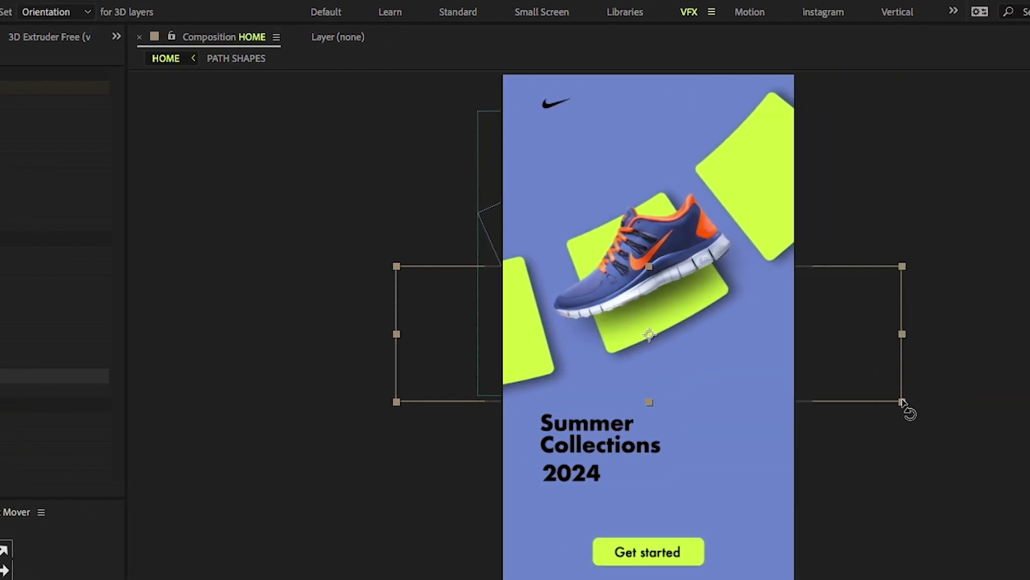
{"action": "left_click_drag", "start_coordinate": [908, 409], "coordinate": [915, 360]}
{"action": "key", "text": "v"}
{"action": "left_click_drag", "start_coordinate": [710, 211], "coordinate": [737, 194]}
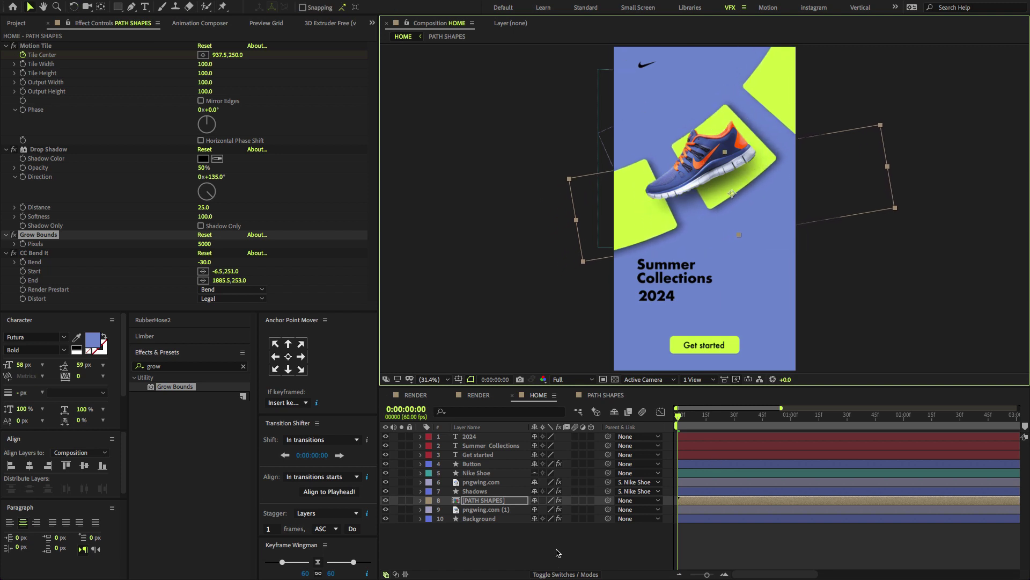
Step: Move Summer Collections, Get started and Button layers to just above pngwing.com (1)
{"action": "left_click", "coordinate": [645, 66]}
{"action": "left_click", "coordinate": [664, 268]}
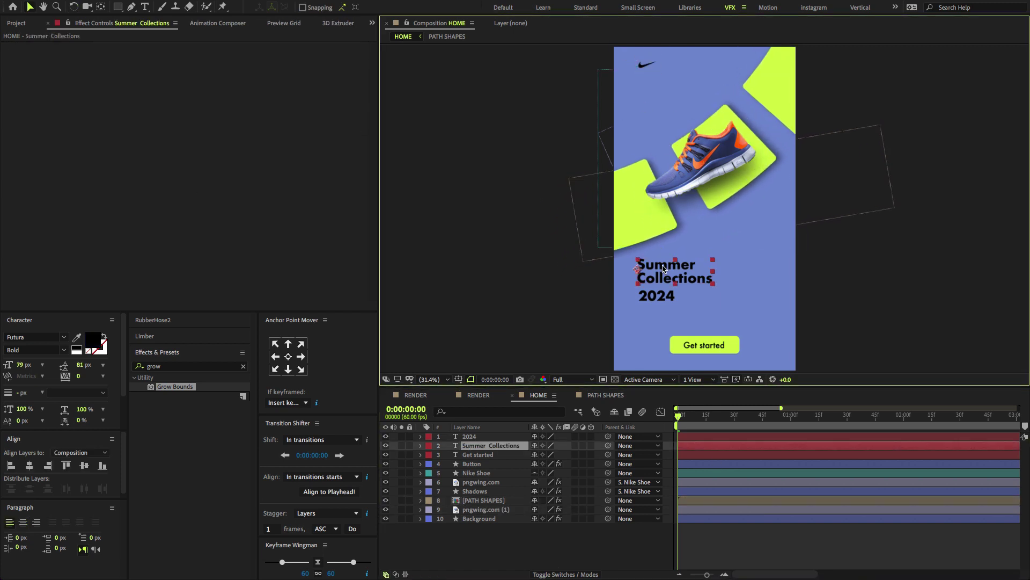
{"action": "left_click", "coordinate": [647, 65], "text": "shift"}
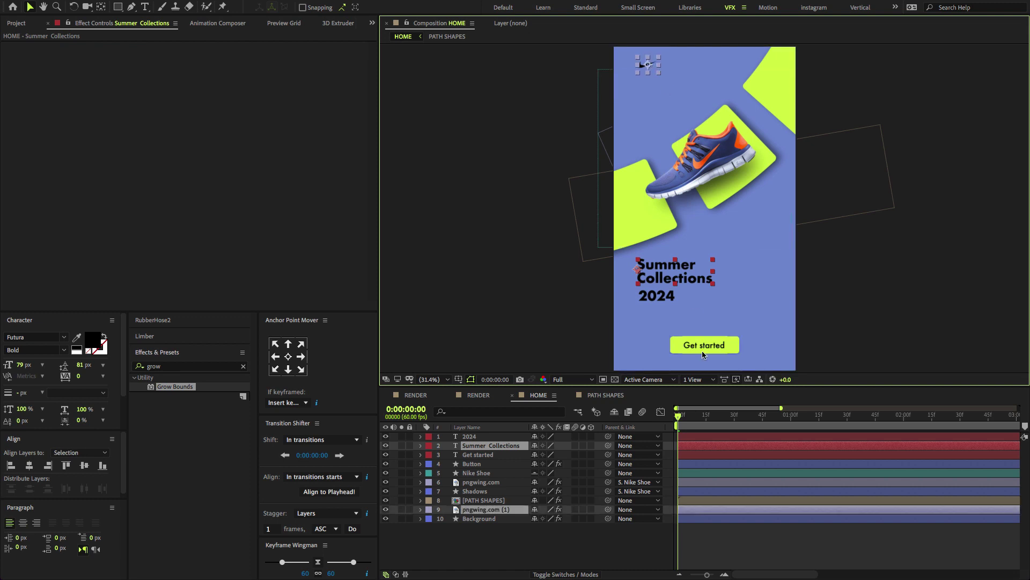
{"action": "left_click", "coordinate": [490, 455], "text": "ctrl"}
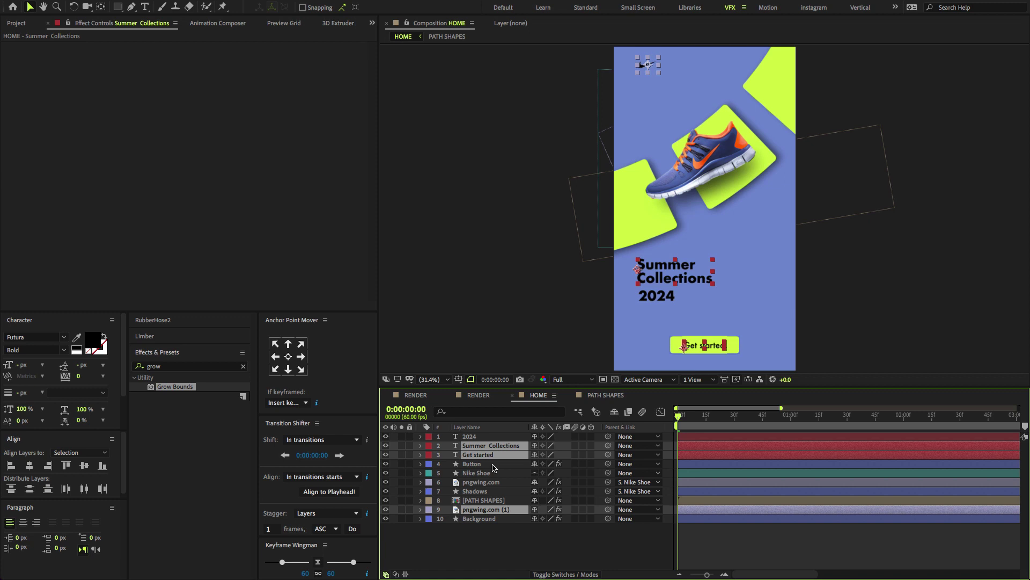
{"action": "left_click", "coordinate": [518, 464], "text": "ctrl"}
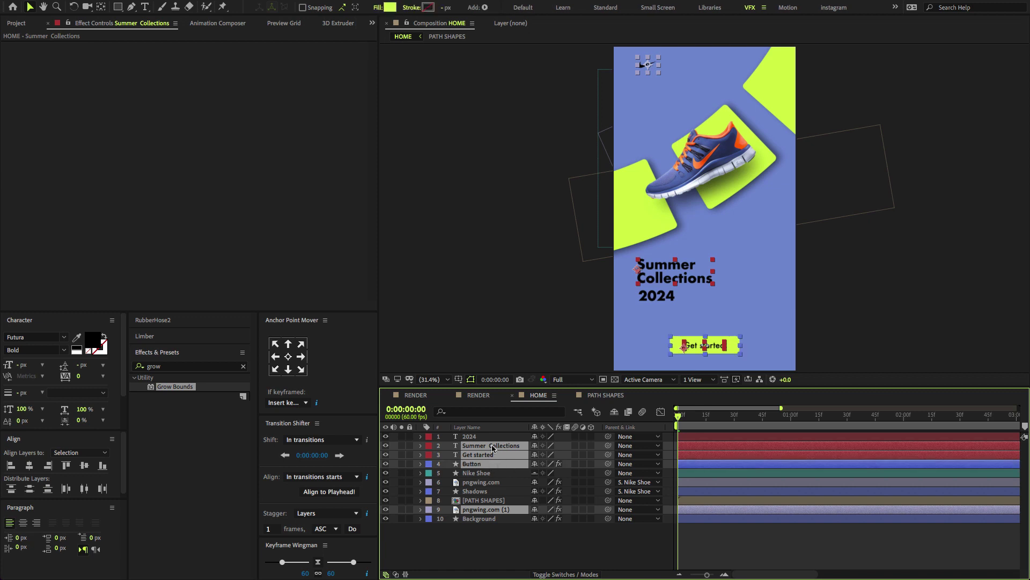
{"action": "left_click_drag", "start_coordinate": [493, 447], "coordinate": [503, 505]}
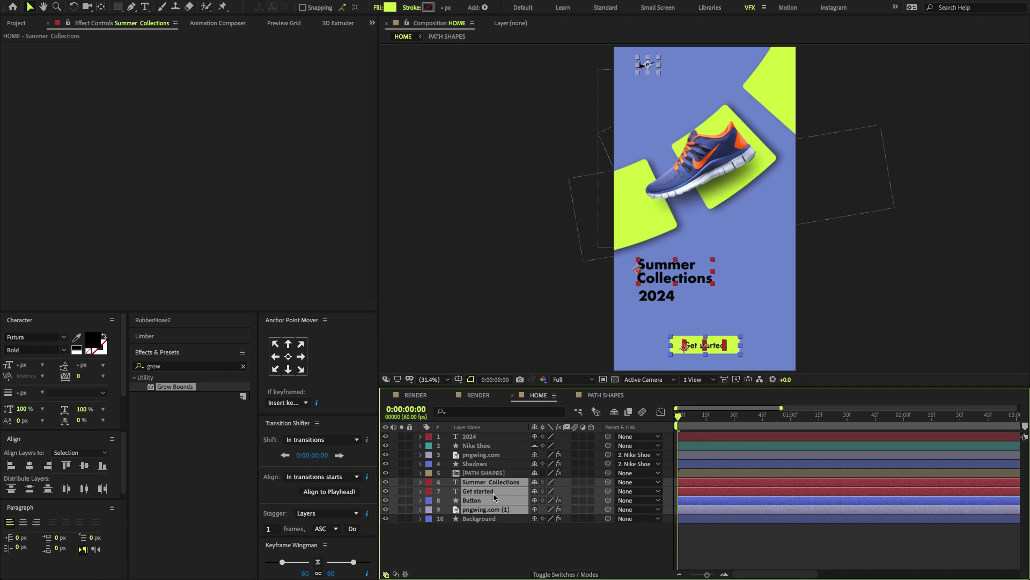
Step: Keyframe Position and Opacity at 1s, starting lower with 0% opacity at 0s
{"action": "key", "text": "p"}
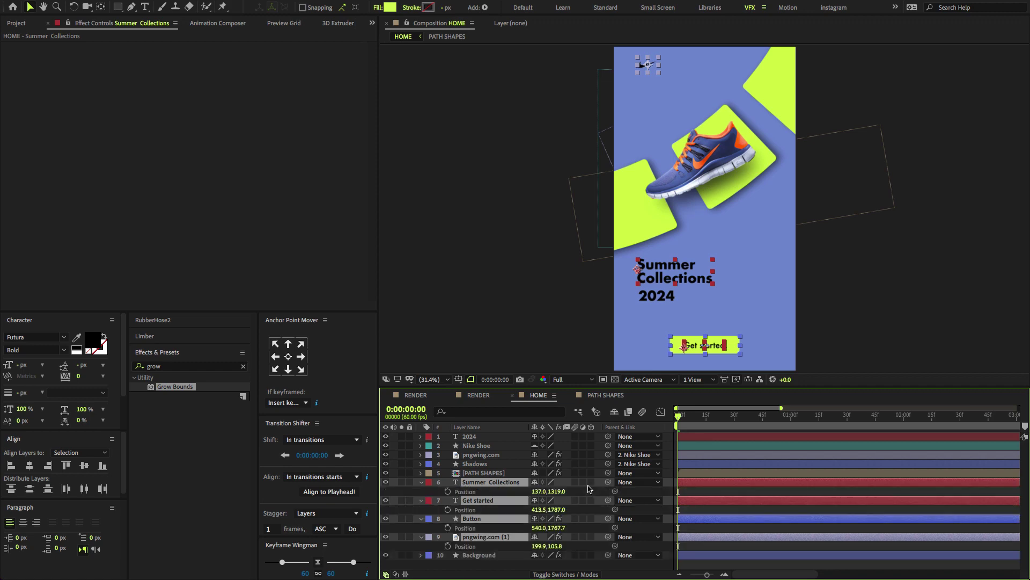
{"action": "key", "text": "shift+t"}
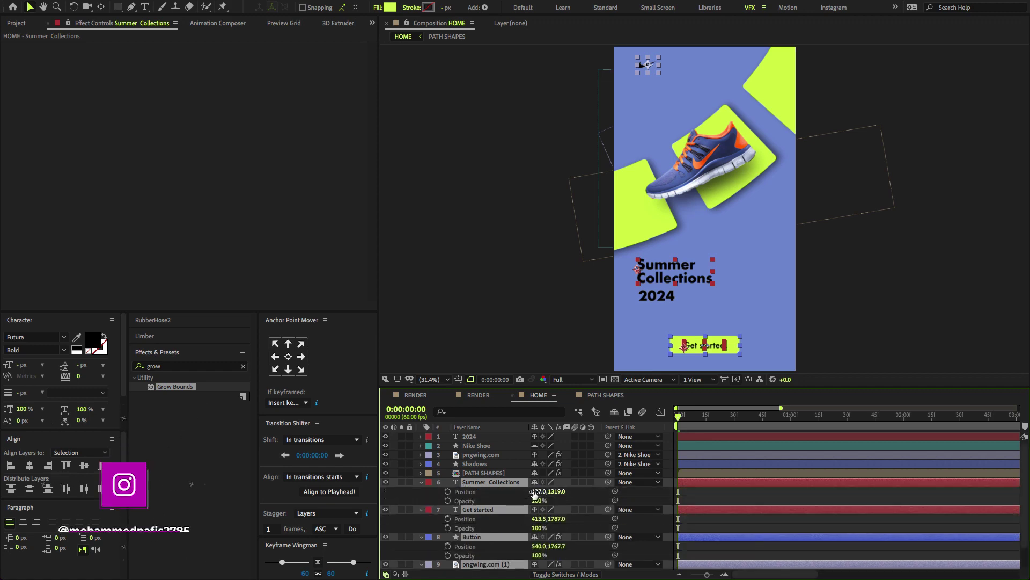
{"action": "left_click", "coordinate": [447, 491]}
{"action": "left_click", "coordinate": [449, 500]}
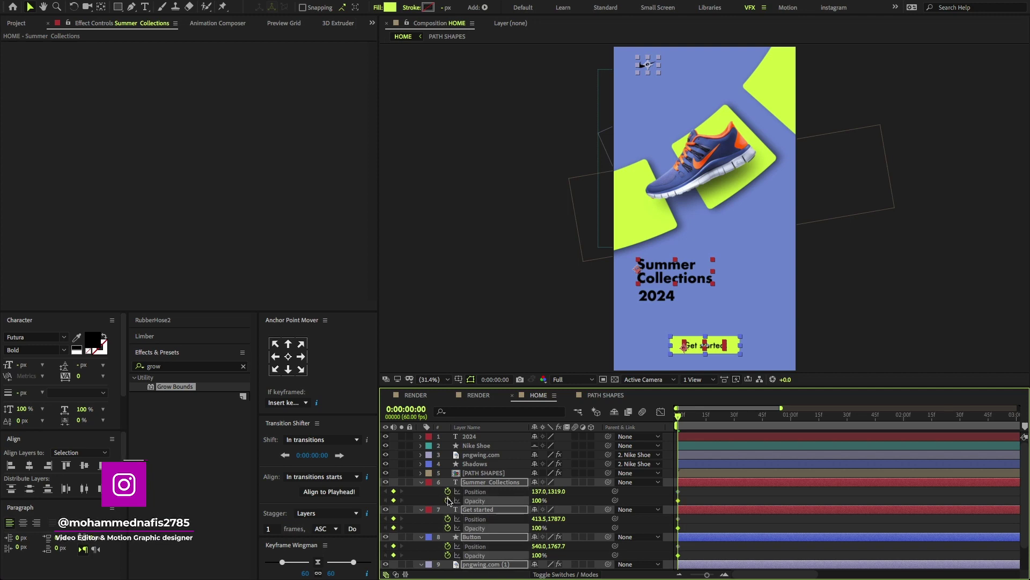
{"action": "key", "text": "space"}
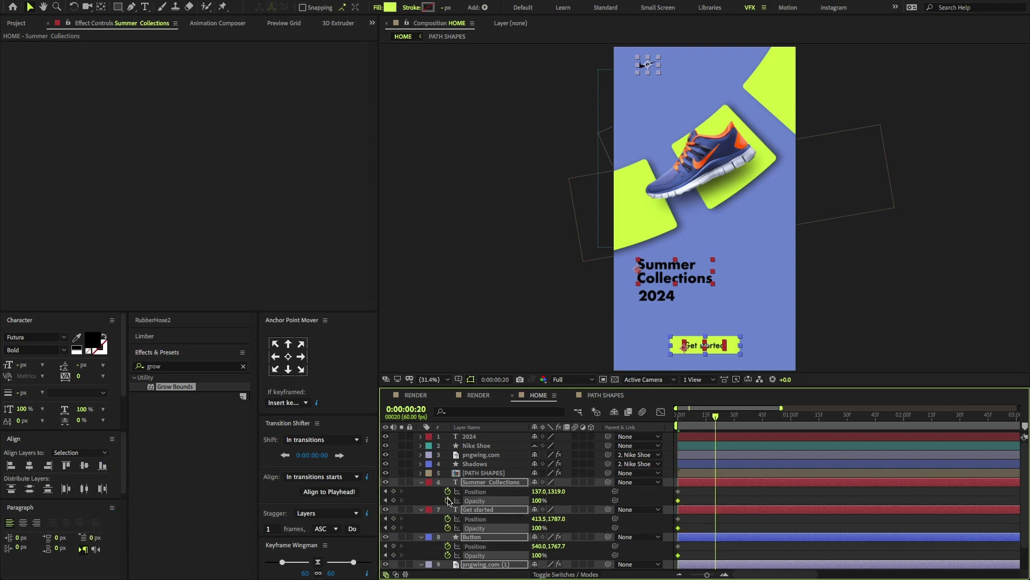
{"action": "left_click", "coordinate": [393, 491]}
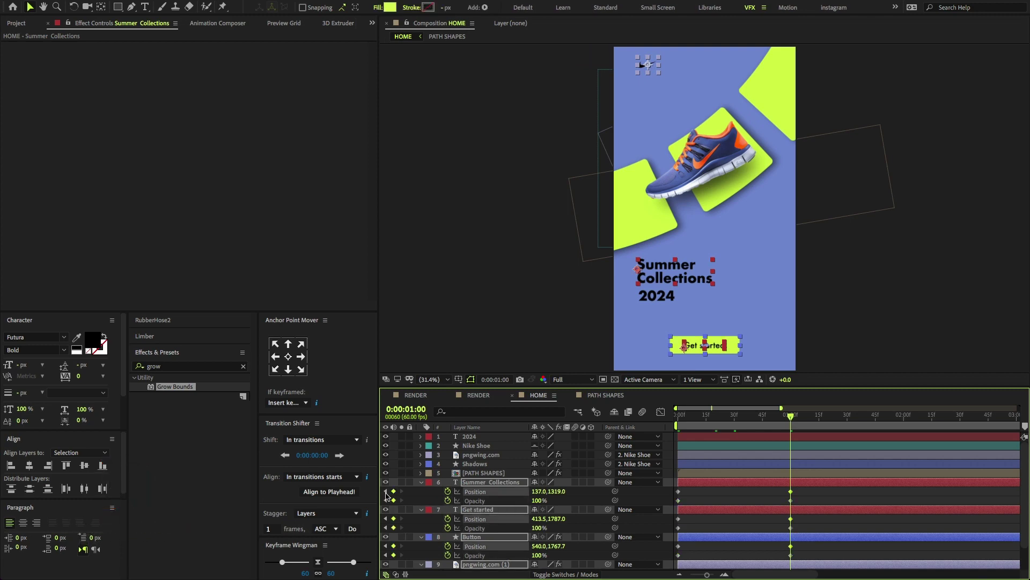
{"action": "left_click", "coordinate": [385, 491]}
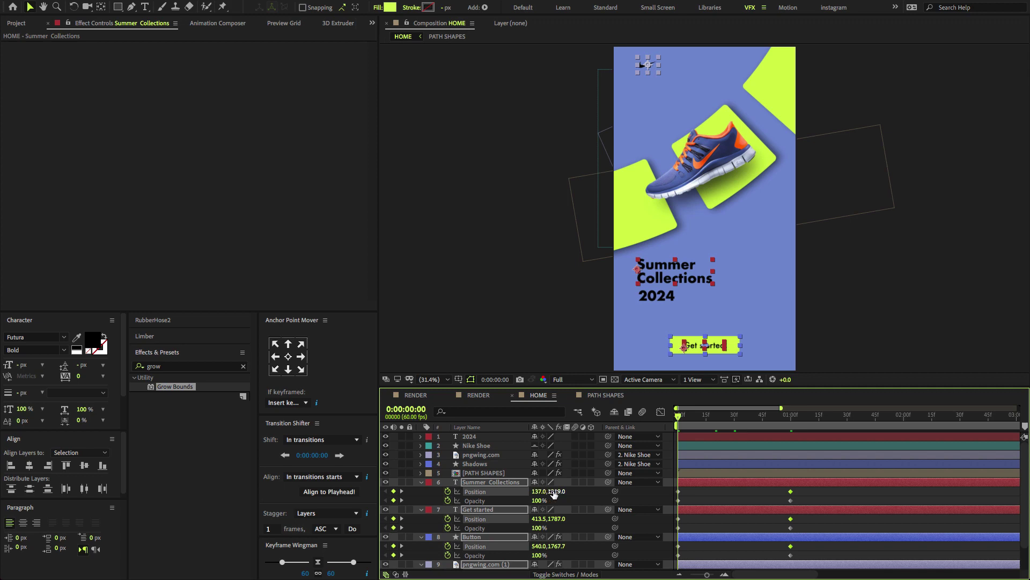
{"action": "left_click_drag", "start_coordinate": [641, 65], "coordinate": [642, 80]}
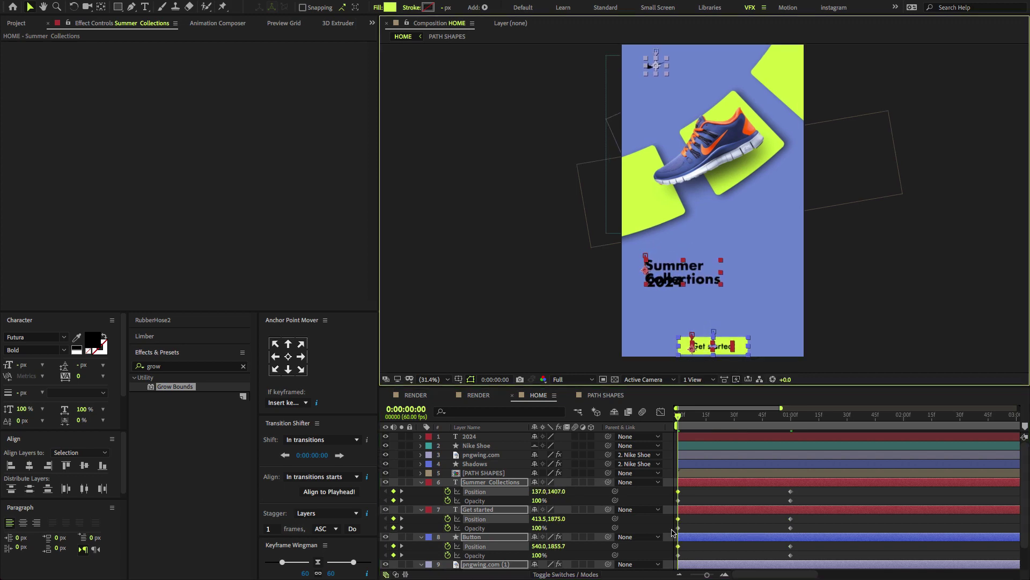
{"action": "left_click", "coordinate": [534, 501]}
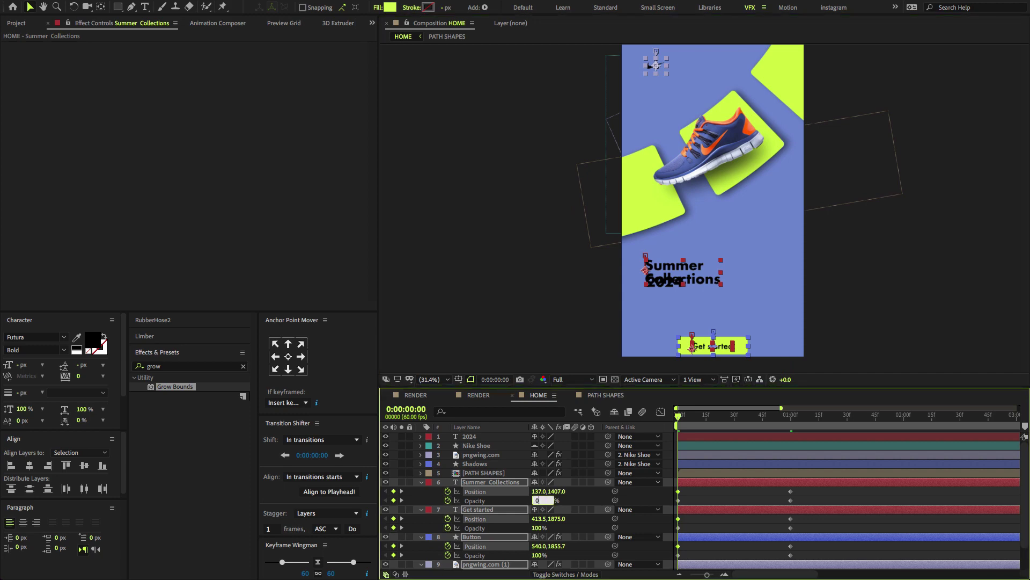
{"action": "key", "text": "Return"}
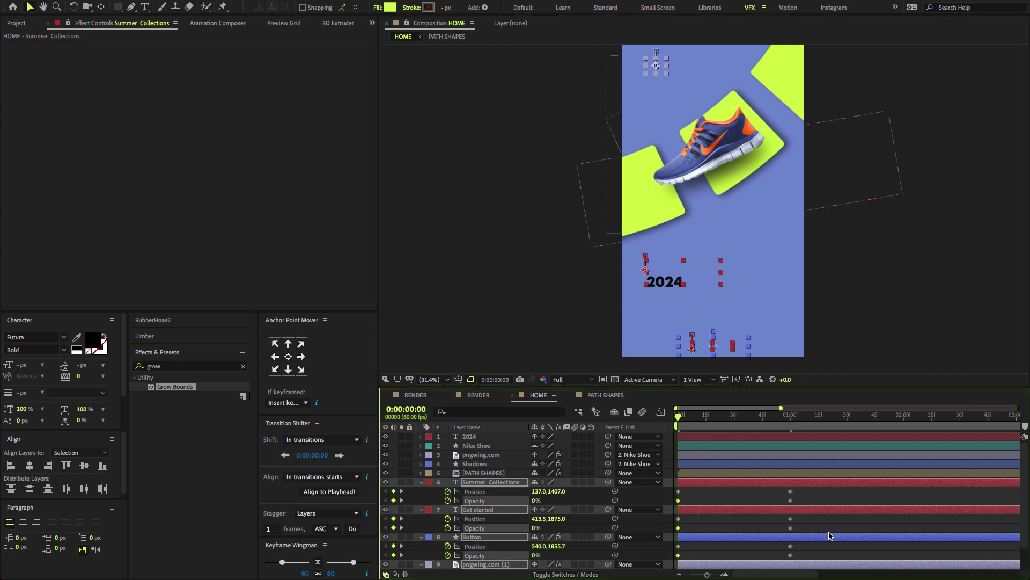
Step: Easy Ease the keyframes and sharpen their speed-curve influence, then preview
{"action": "left_click_drag", "start_coordinate": [815, 491], "coordinate": [664, 562]}
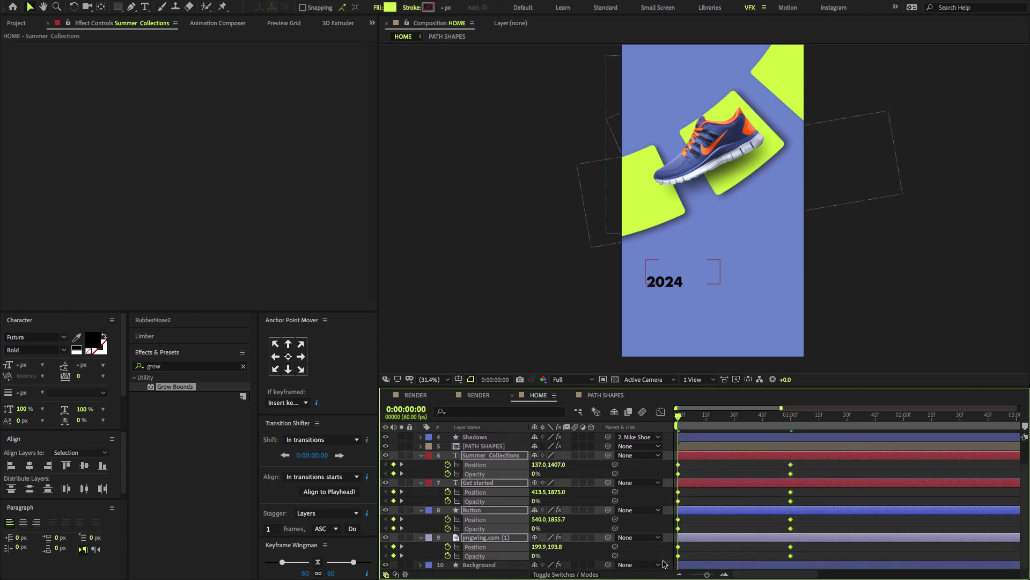
{"action": "key", "text": "F9"}
{"action": "left_click", "coordinate": [661, 412]}
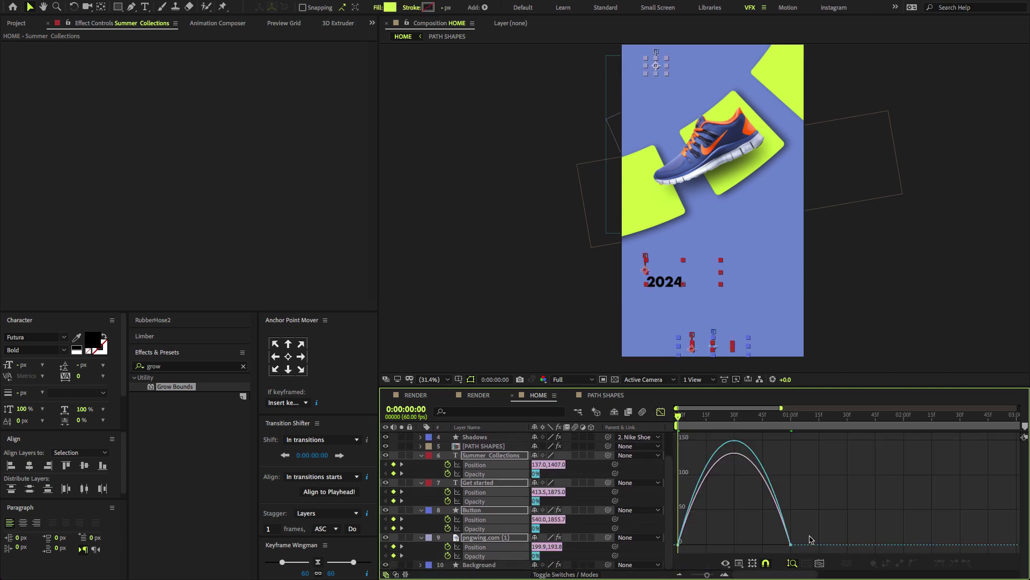
{"action": "left_click_drag", "start_coordinate": [763, 547], "coordinate": [847, 545]}
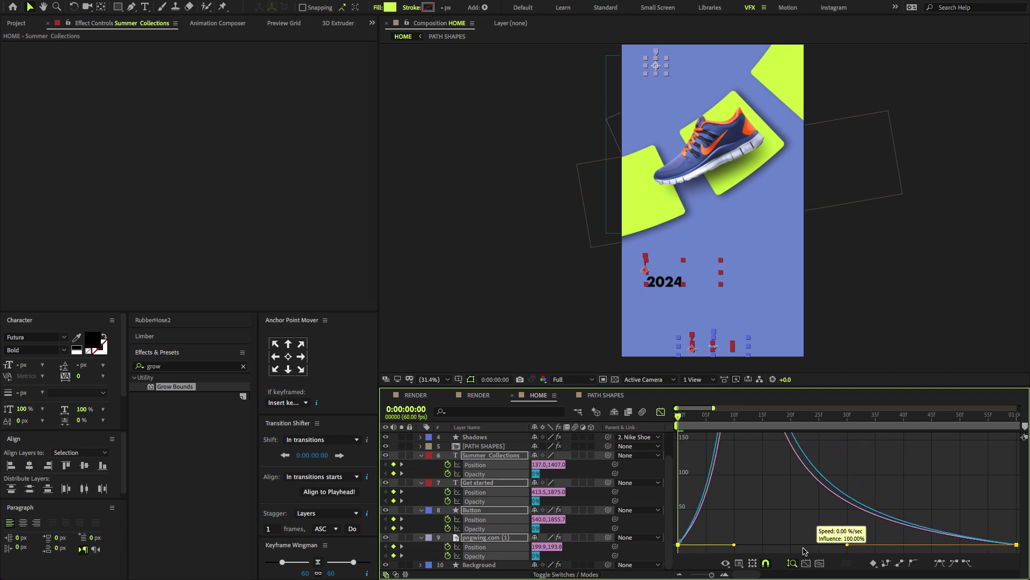
{"action": "left_click_drag", "start_coordinate": [734, 545], "coordinate": [710, 544]}
{"action": "key", "text": "space"}
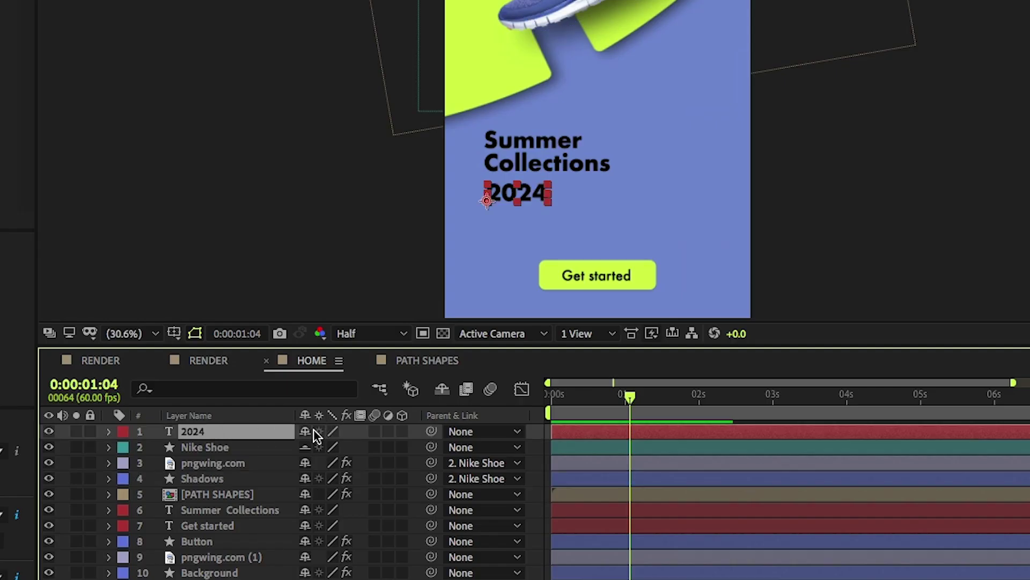
Step: Center the 2024 anchor point and add a text animator with Position and Opacity
{"action": "key", "text": "ctrl+alt+Home"}
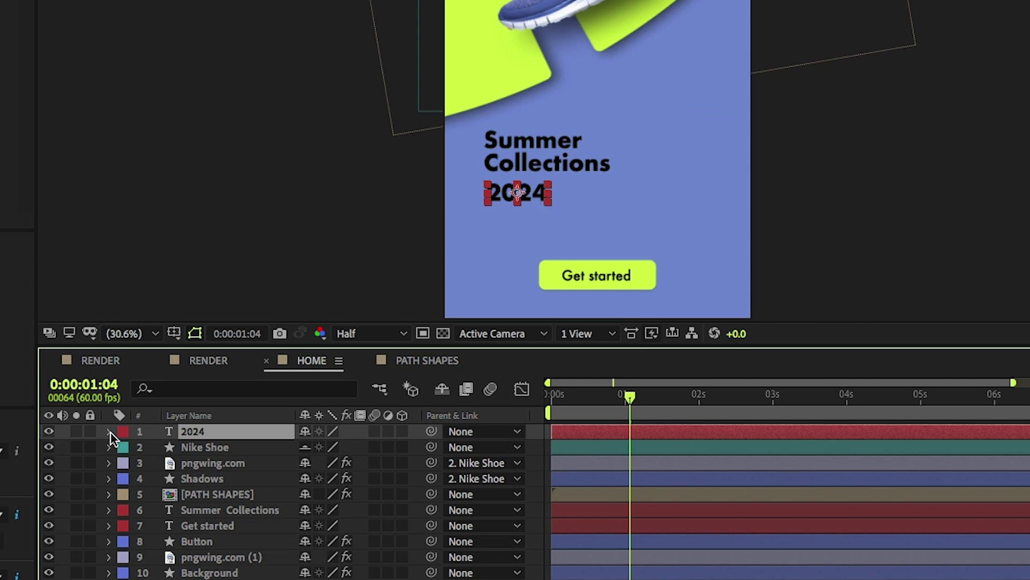
{"action": "left_click", "coordinate": [110, 431]}
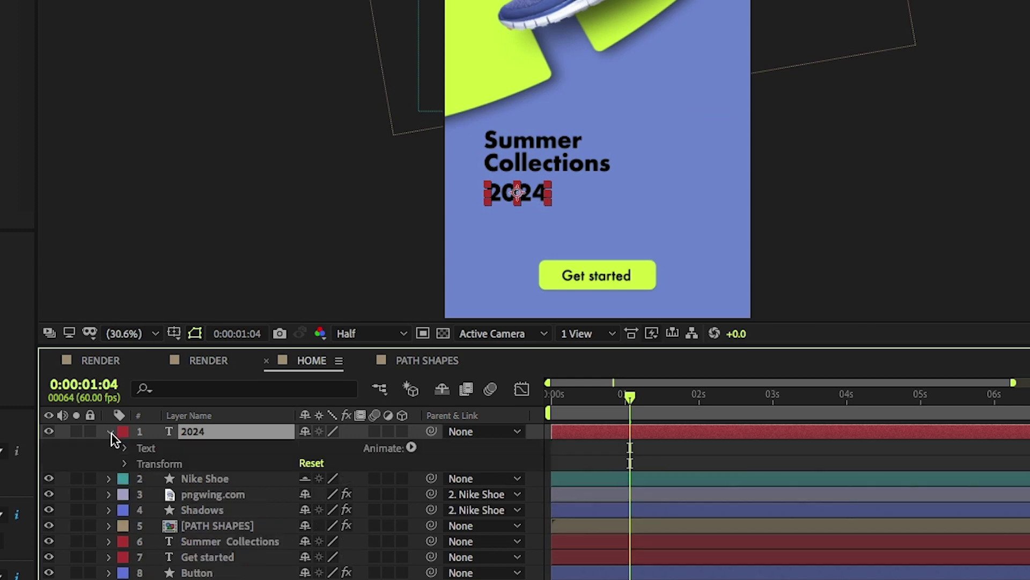
{"action": "left_click", "coordinate": [412, 447]}
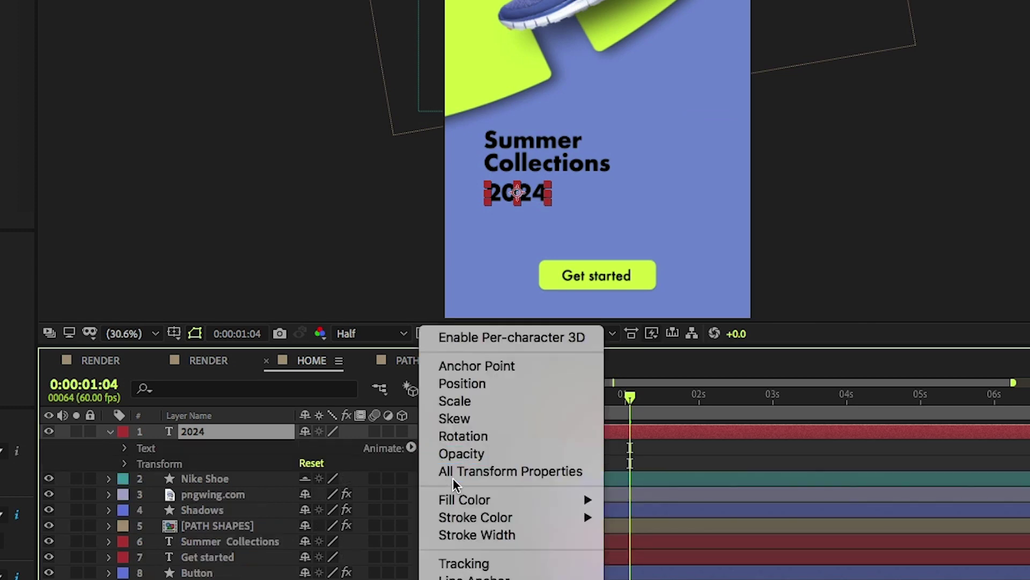
{"action": "left_click", "coordinate": [478, 390]}
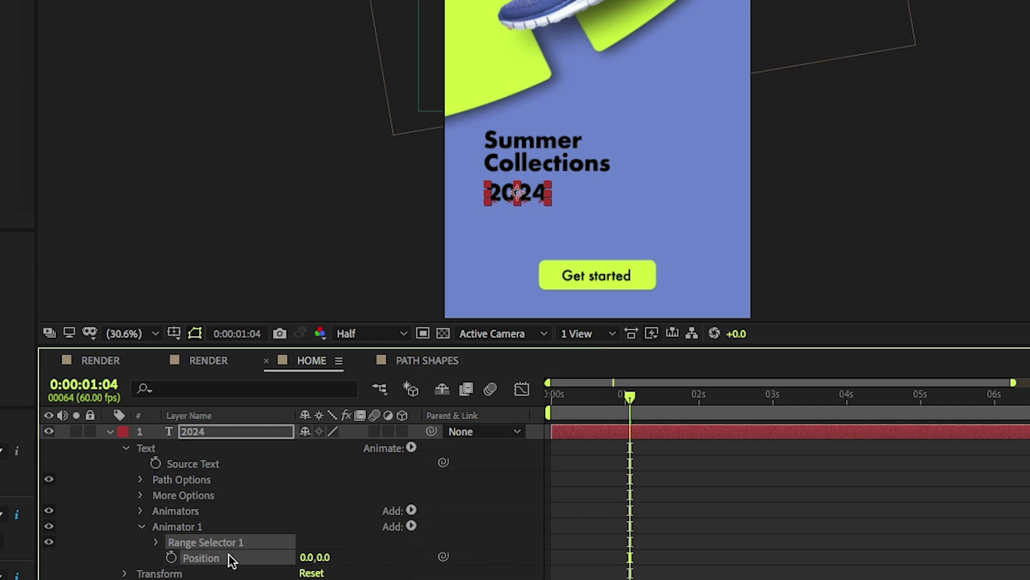
{"action": "left_click", "coordinate": [411, 526]}
{"action": "mouse_move", "coordinate": [451, 528]}
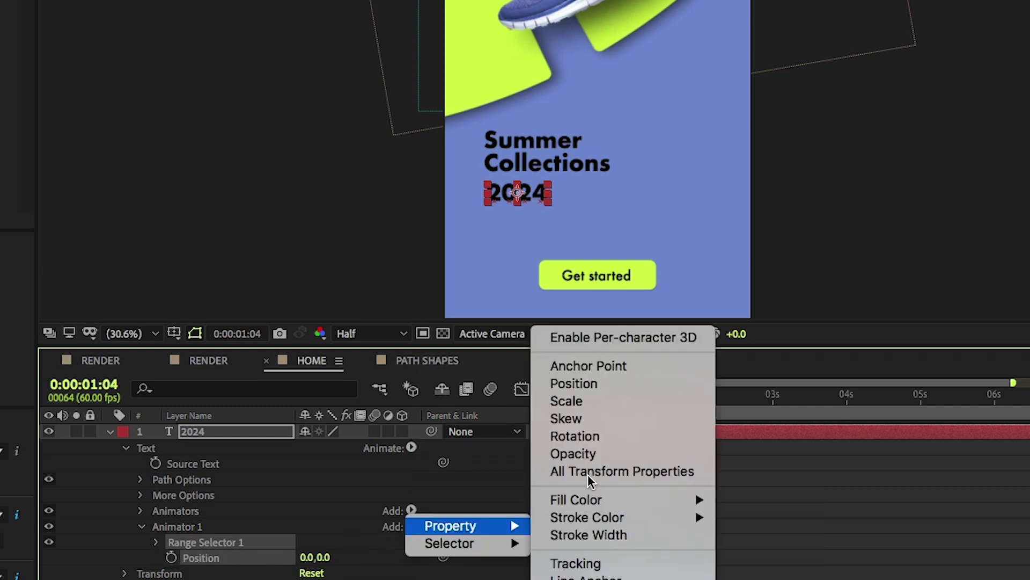
{"action": "left_click", "coordinate": [577, 454]}
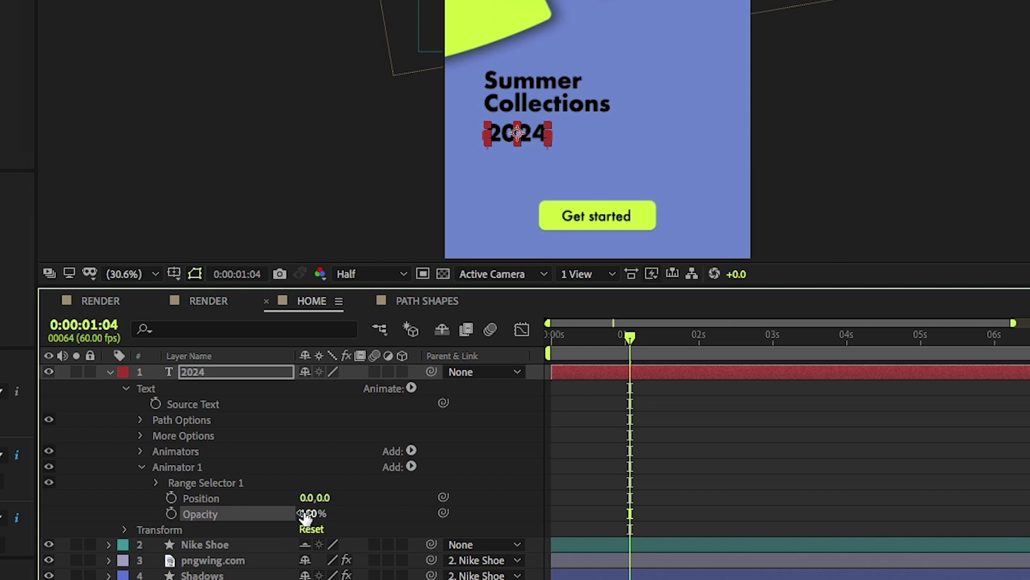
Step: Set the animator Opacity to 0% and Position offset to 0,60
{"action": "left_click", "coordinate": [305, 514]}
{"action": "type", "text": "0"}
{"action": "key", "text": "Return"}
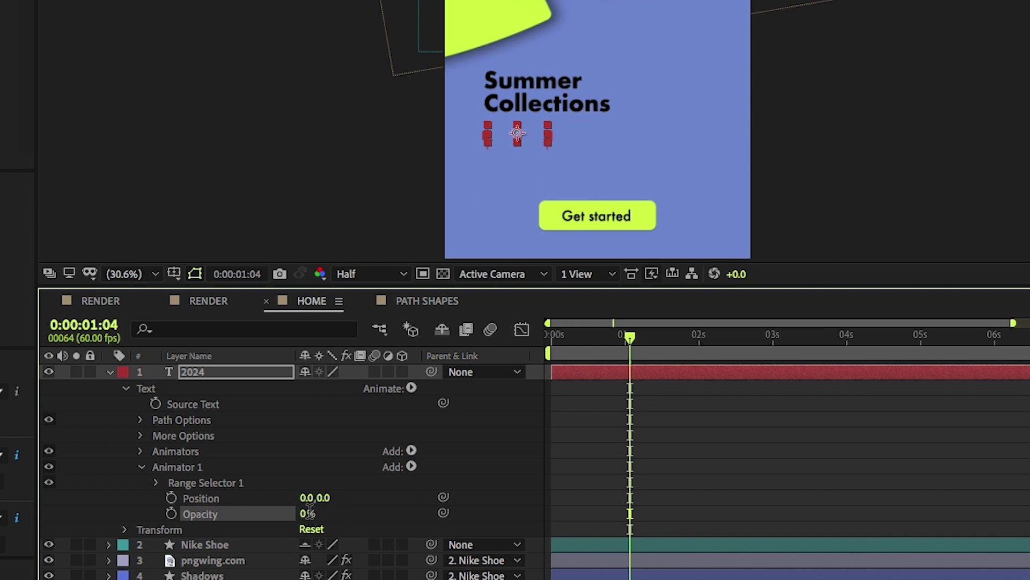
{"action": "left_click", "coordinate": [324, 497]}
{"action": "type", "text": "60"}
{"action": "key", "text": "Return"}
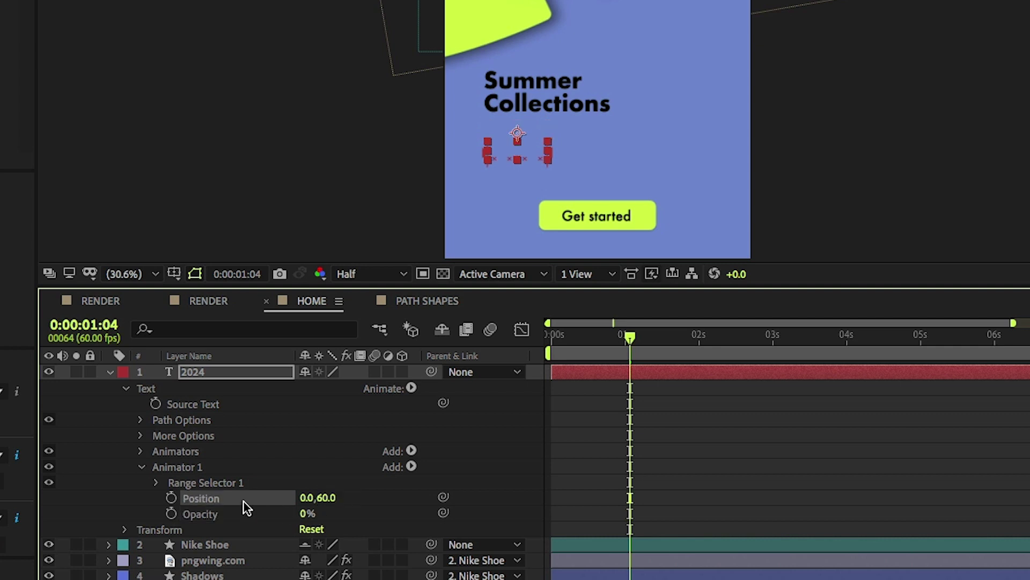
Step: Set Range Selector 1 End to 0% and Start to 100%
{"action": "key", "text": "F2"}
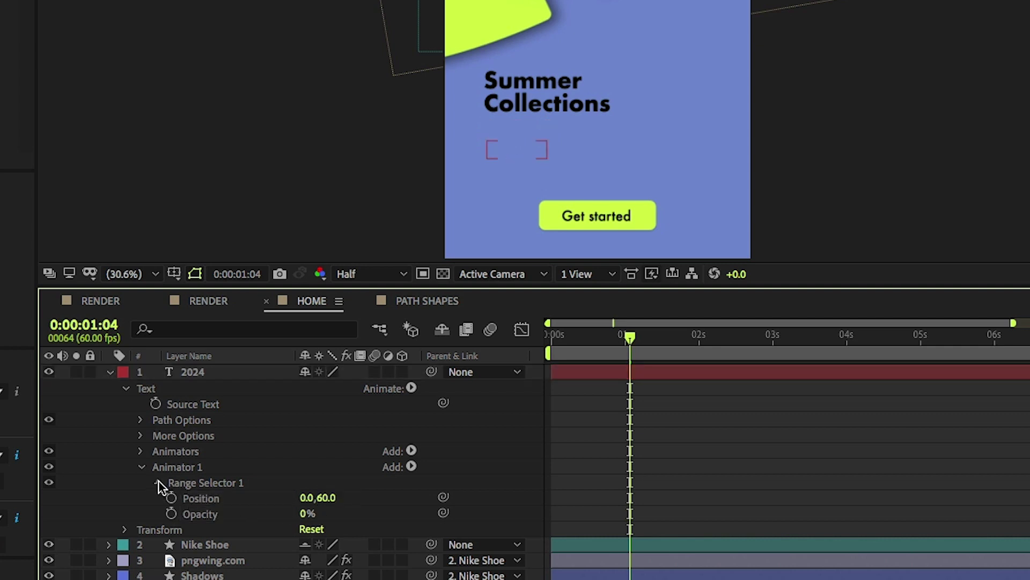
{"action": "left_click", "coordinate": [158, 483]}
{"action": "left_click", "coordinate": [308, 512]}
{"action": "type", "text": "0"}
{"action": "key", "text": "Return"}
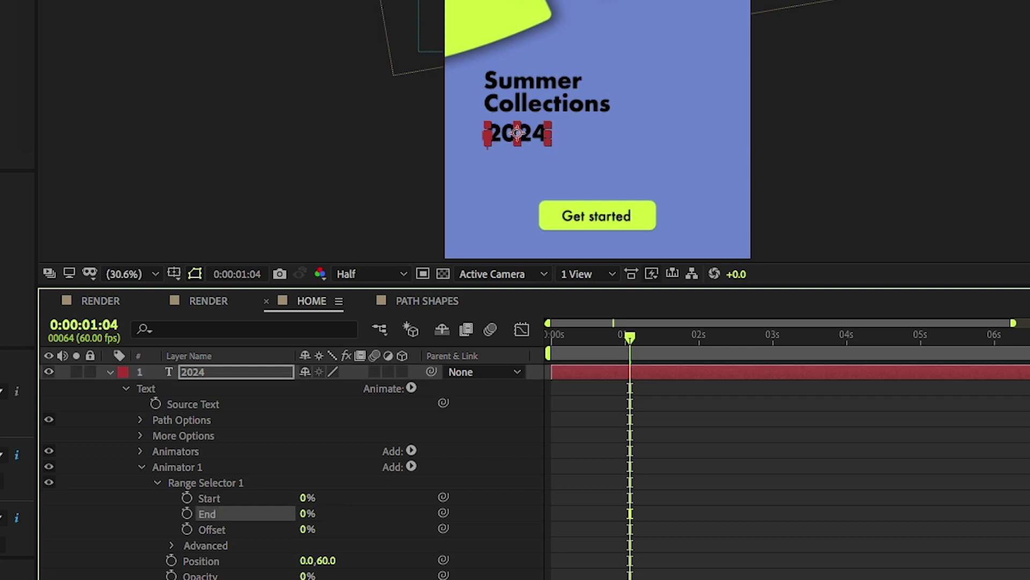
{"action": "left_click", "coordinate": [305, 498]}
{"action": "type", "text": "100"}
{"action": "key", "text": "Return"}
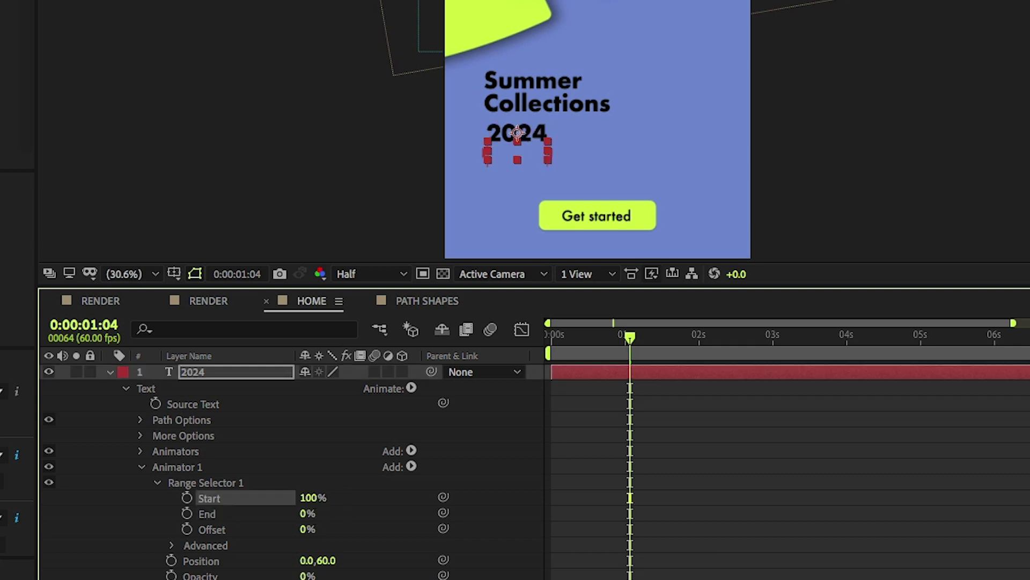
Step: Keyframe the Range Selector End from 0% at 0s to 100% at 1s and preview
{"action": "left_click_drag", "start_coordinate": [585, 338], "coordinate": [520, 341]}
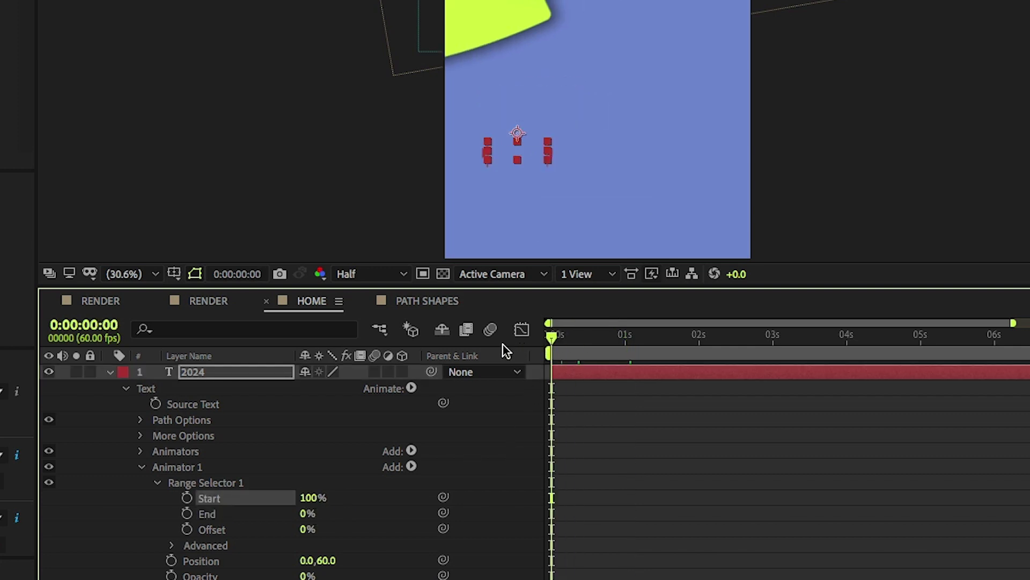
{"action": "left_click", "coordinate": [186, 513]}
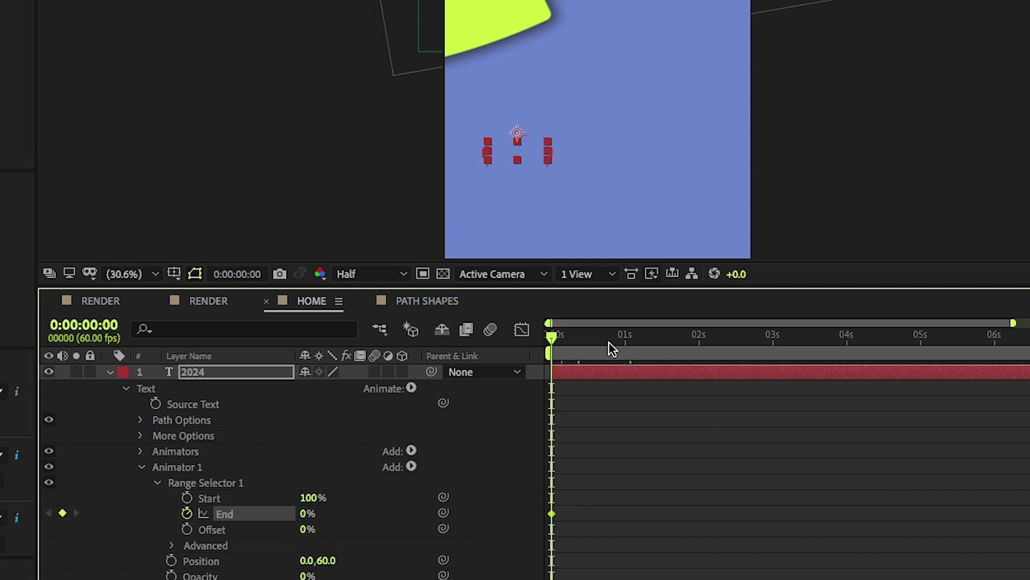
{"action": "left_click_drag", "start_coordinate": [609, 344], "coordinate": [624, 338]}
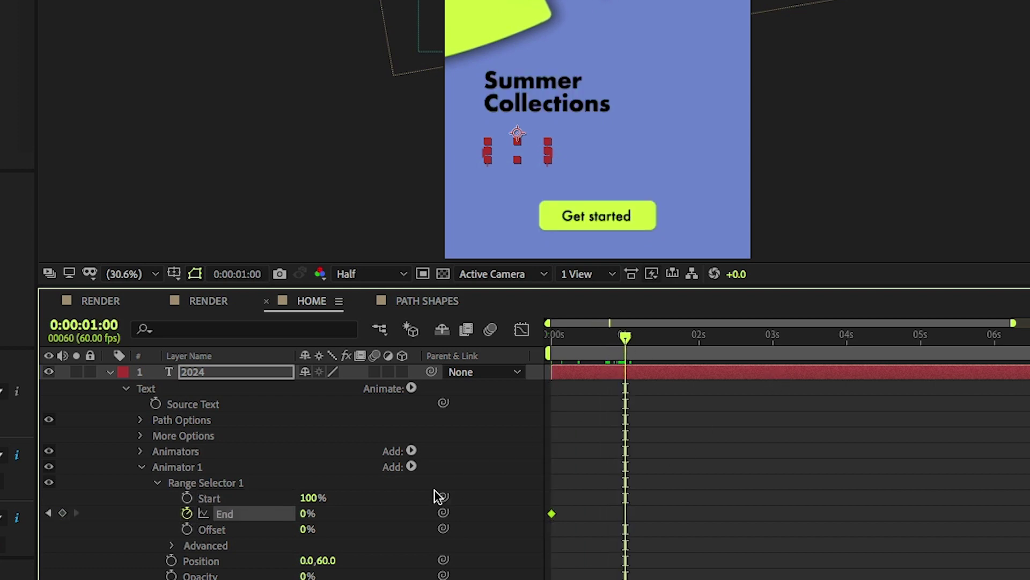
{"action": "left_click", "coordinate": [304, 514]}
{"action": "type", "text": "100"}
{"action": "key", "text": "Return"}
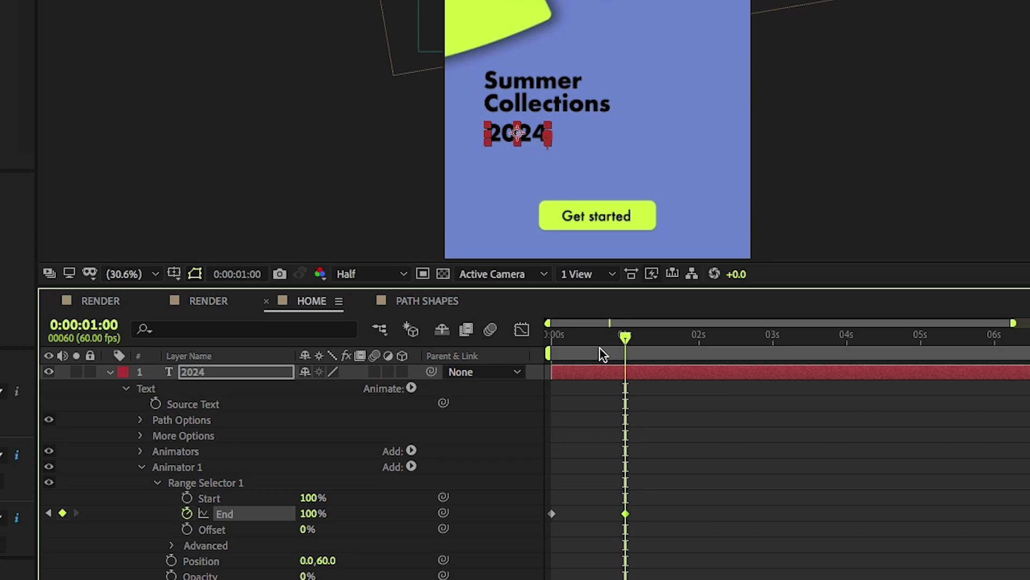
{"action": "key", "text": "Home"}
{"action": "key", "text": "space"}
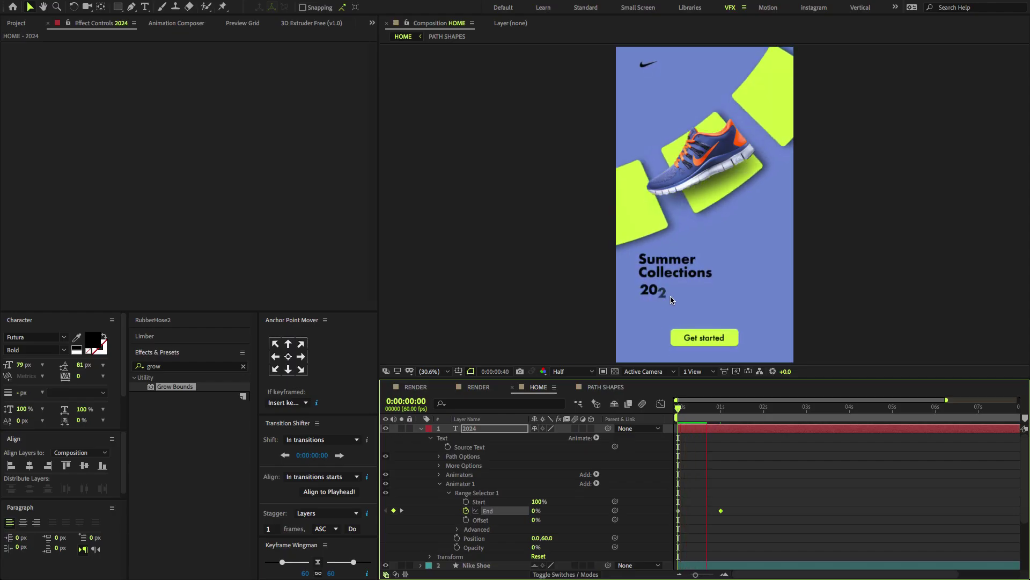
Step: Increase both End keyframes' easing influence in the speed graph
{"action": "left_click_drag", "start_coordinate": [787, 489], "coordinate": [671, 526]}
{"action": "left_click", "coordinate": [660, 404]}
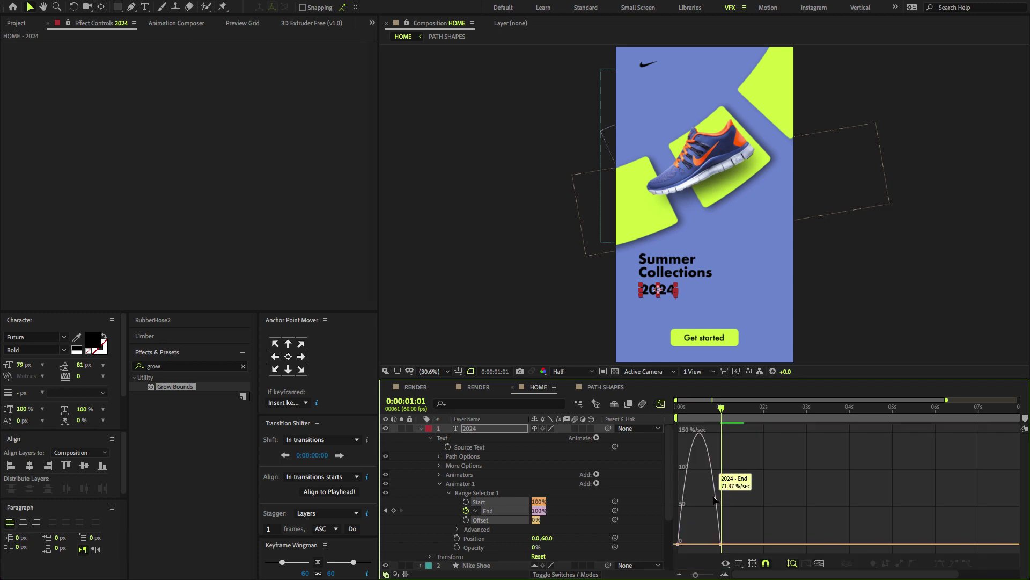
{"action": "scroll", "coordinate": [741, 510], "scroll_direction": "up", "scroll_amount": 5, "text": "alt"}
{"action": "left_click_drag", "start_coordinate": [881, 535], "coordinate": [676, 428]}
{"action": "left_click_drag", "start_coordinate": [707, 544], "coordinate": [738, 544]}
{"action": "left_click_drag", "start_coordinate": [821, 544], "coordinate": [788, 544]}
{"action": "key", "text": "space"}
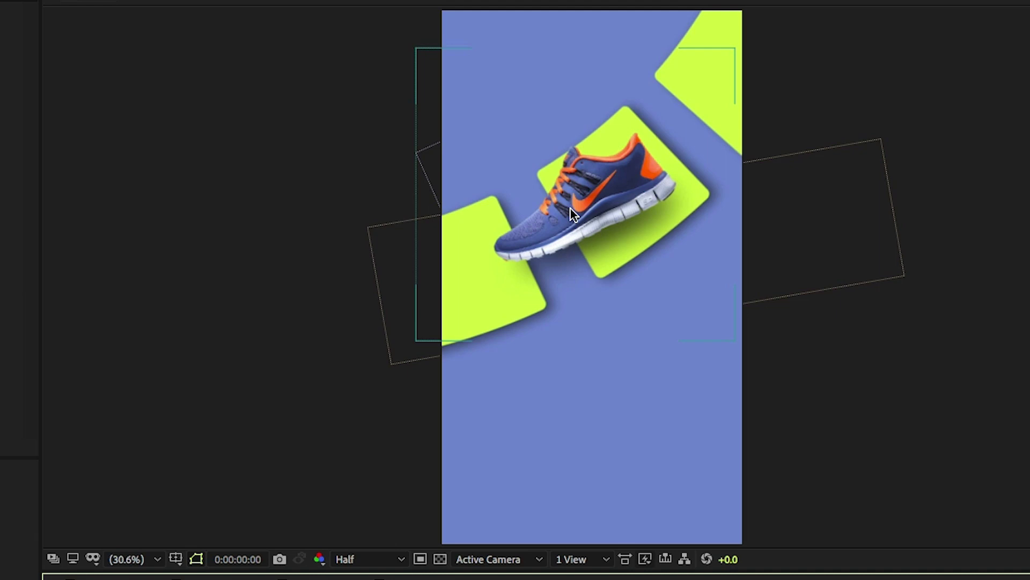
Step: Add a new Null Object and delete the Nike Shoe layer
{"action": "left_click", "coordinate": [573, 213]}
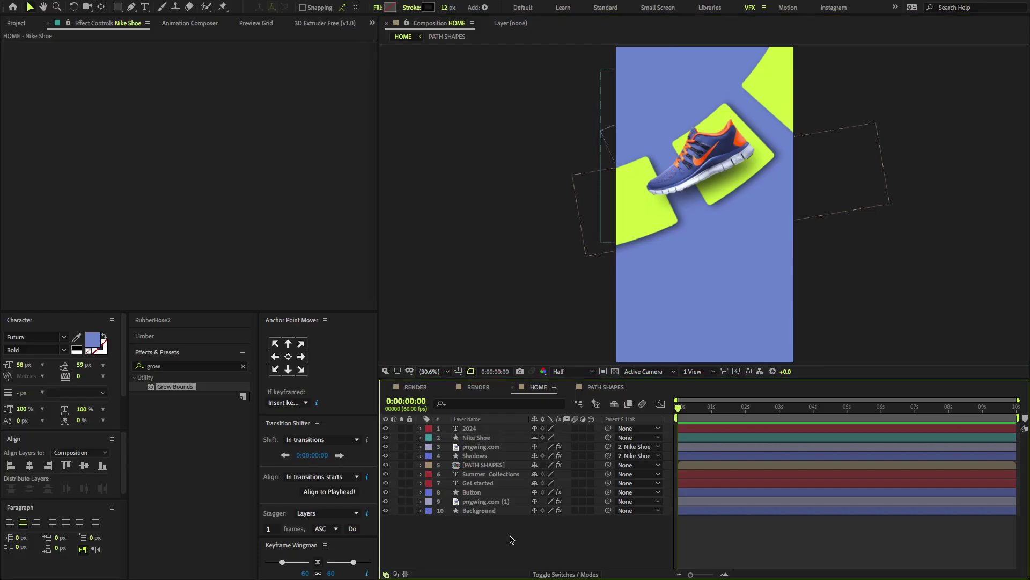
{"action": "right_click", "coordinate": [510, 457]}
{"action": "mouse_move", "coordinate": [537, 462]}
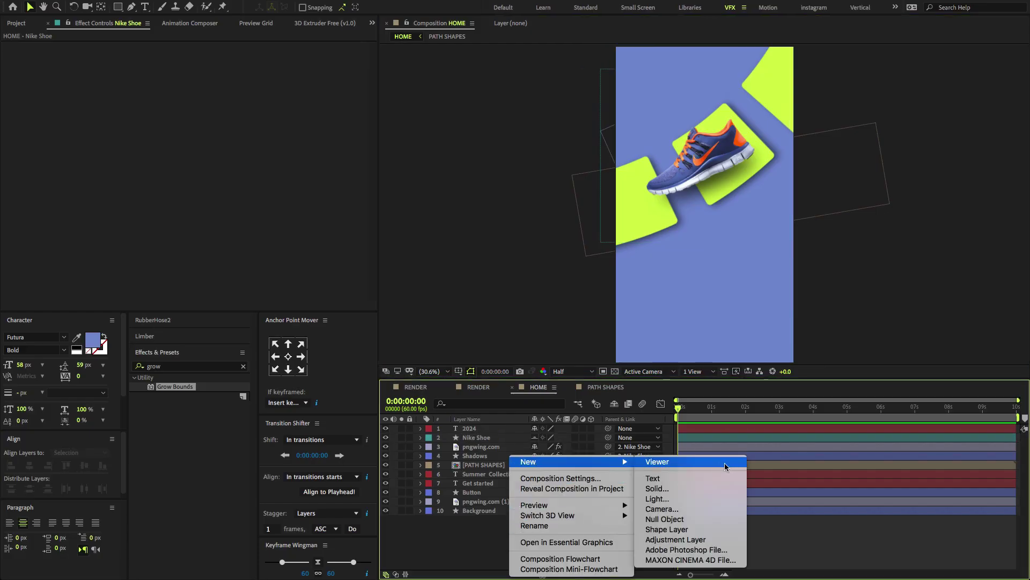
{"action": "left_click", "coordinate": [681, 519]}
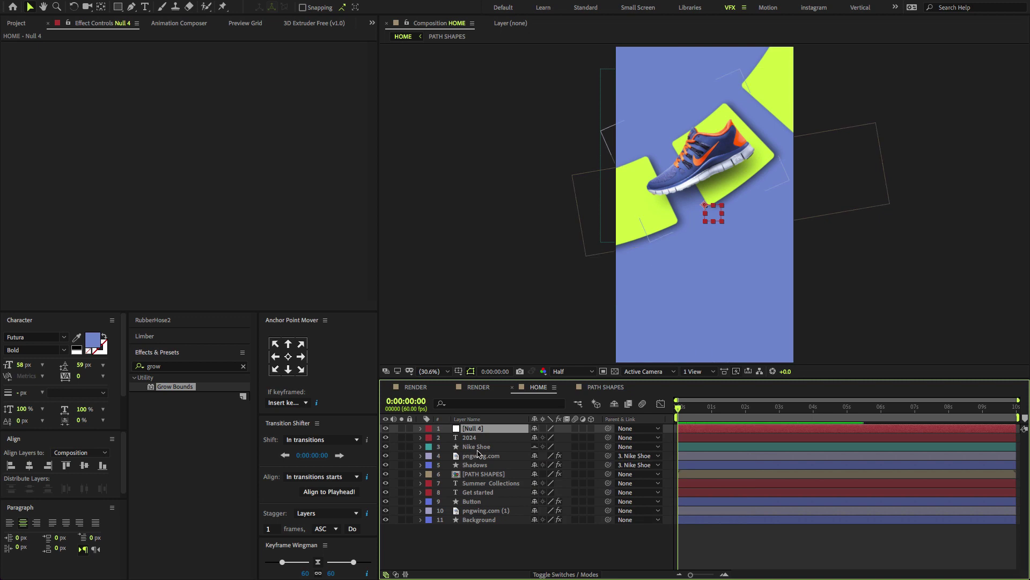
{"action": "left_click", "coordinate": [476, 447]}
{"action": "key", "text": "Delete"}
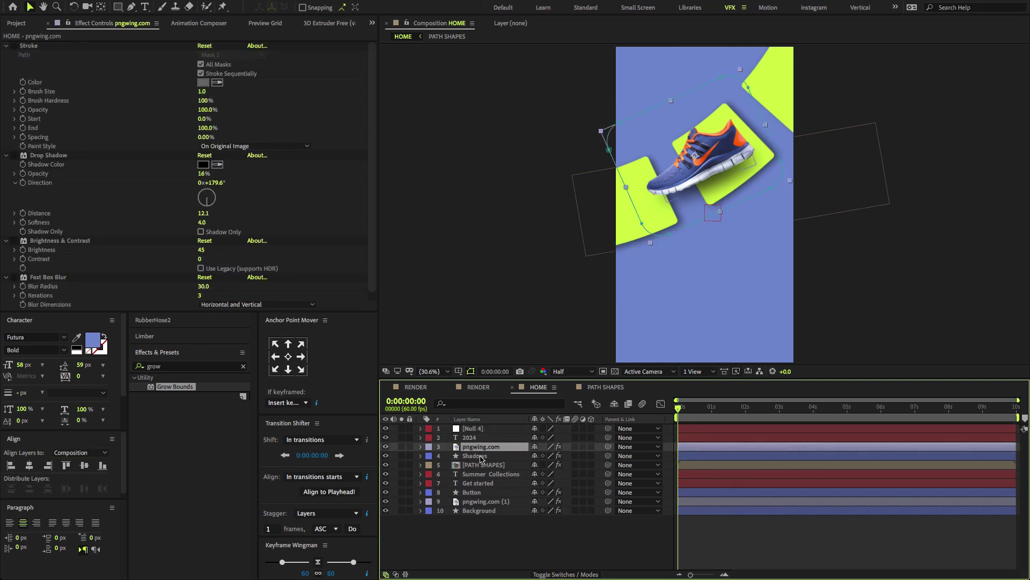
Step: Move pngwing.com and Shadows above 2024 and parent them to Null 4
{"action": "left_click", "coordinate": [482, 456], "text": "shift"}
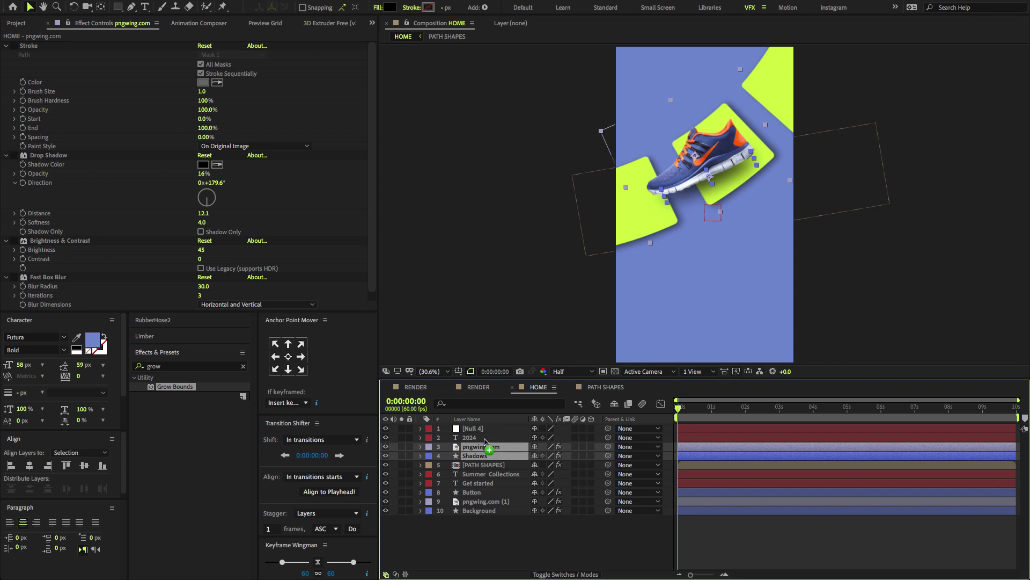
{"action": "left_click_drag", "start_coordinate": [485, 441], "coordinate": [486, 434]}
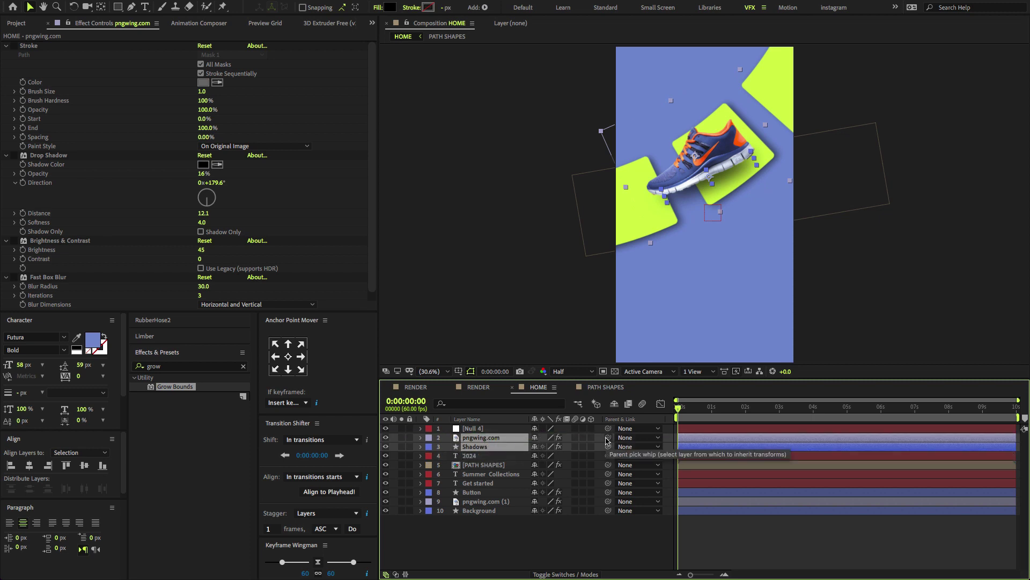
{"action": "left_click_drag", "start_coordinate": [607, 438], "coordinate": [480, 430]}
{"action": "left_click", "coordinate": [481, 429]}
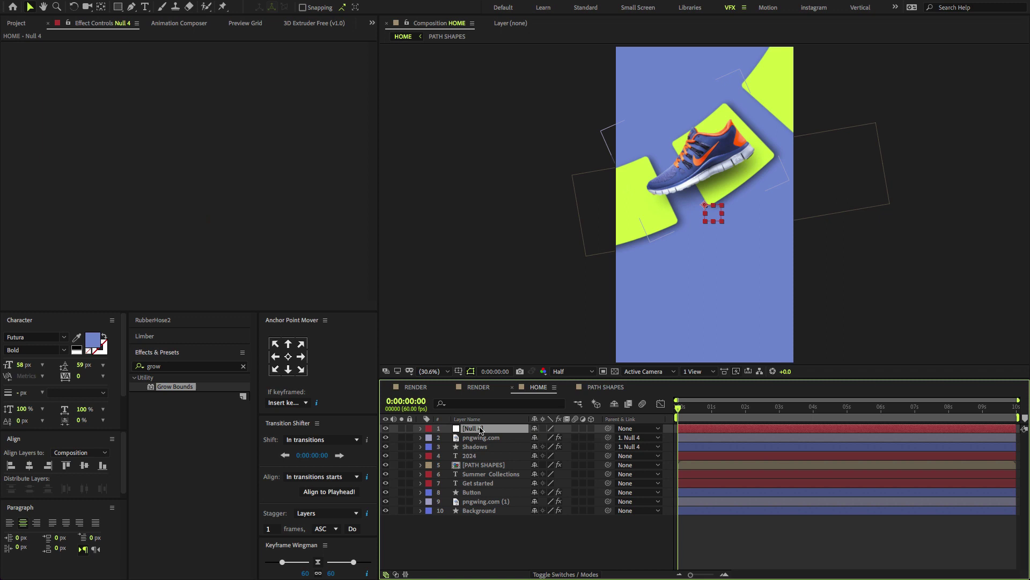
{"action": "key", "text": "Return"}
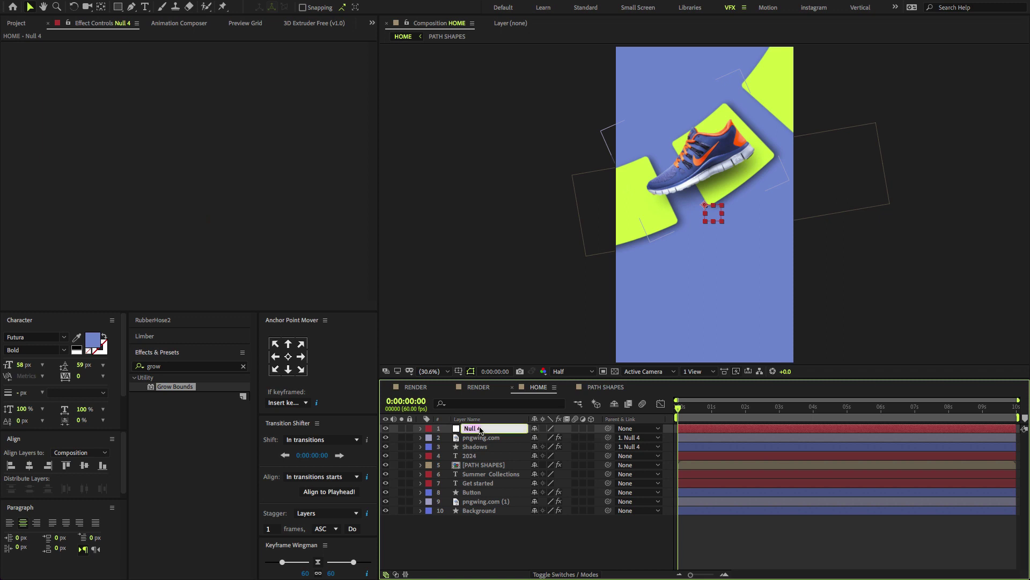
Step: Rename the null to position and keyframe its X from -734 at 0s to 540 at 1s
{"action": "type", "text": "position"}
{"action": "left_click", "coordinate": [489, 552]}
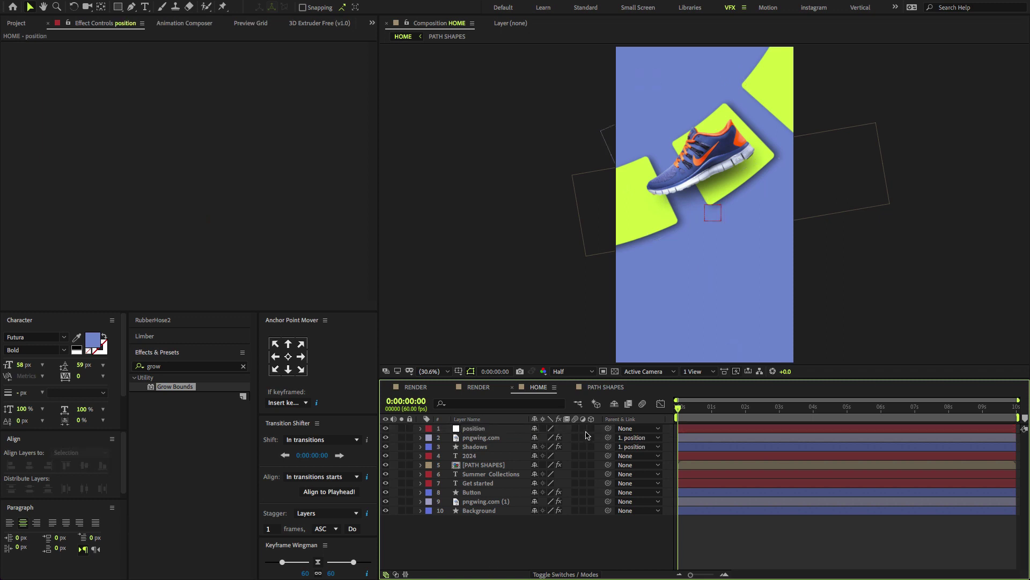
{"action": "left_click", "coordinate": [519, 431]}
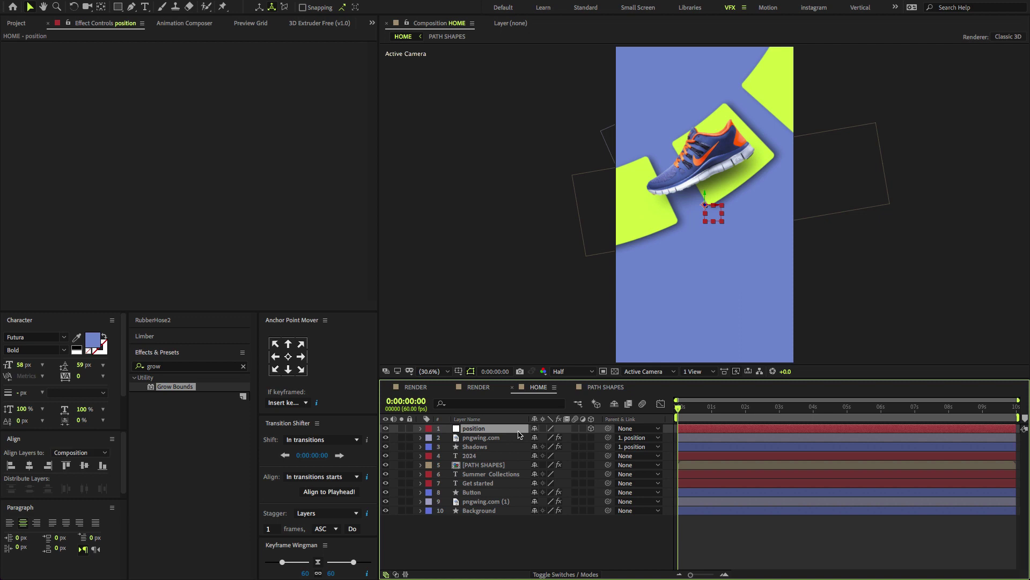
{"action": "key", "text": "p"}
{"action": "left_click", "coordinate": [448, 438]}
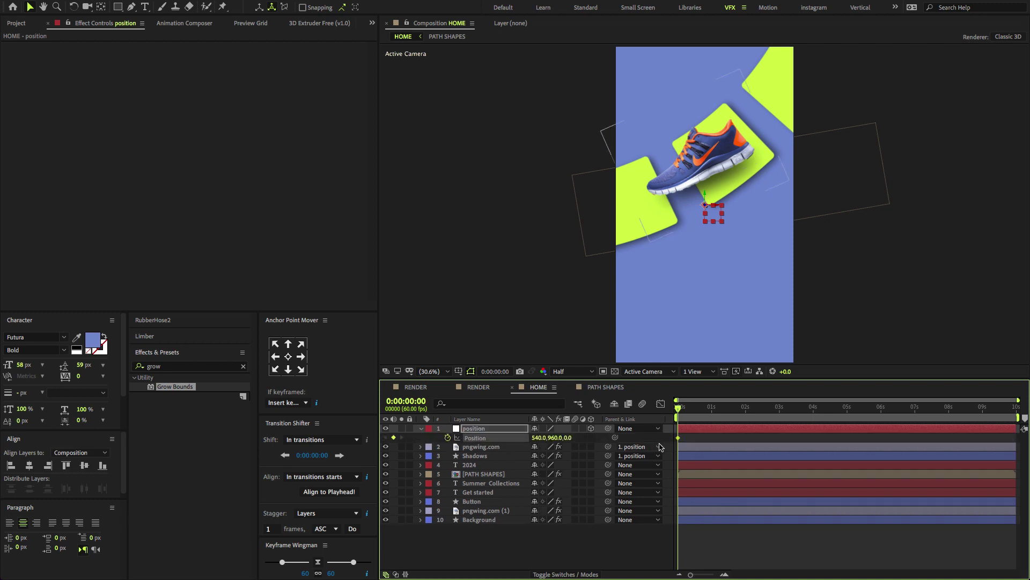
{"action": "key", "text": "space"}
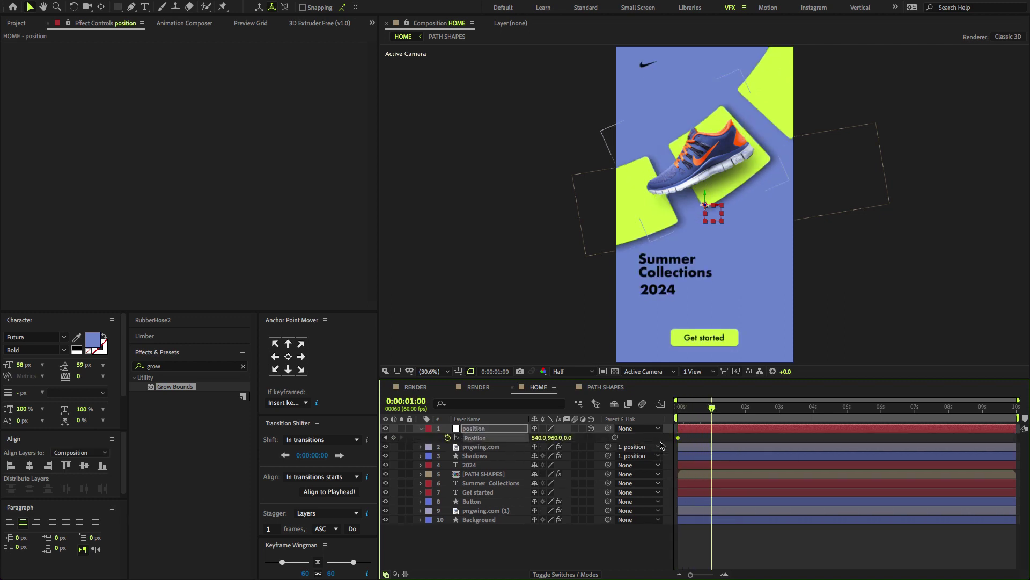
{"action": "left_click", "coordinate": [385, 438]}
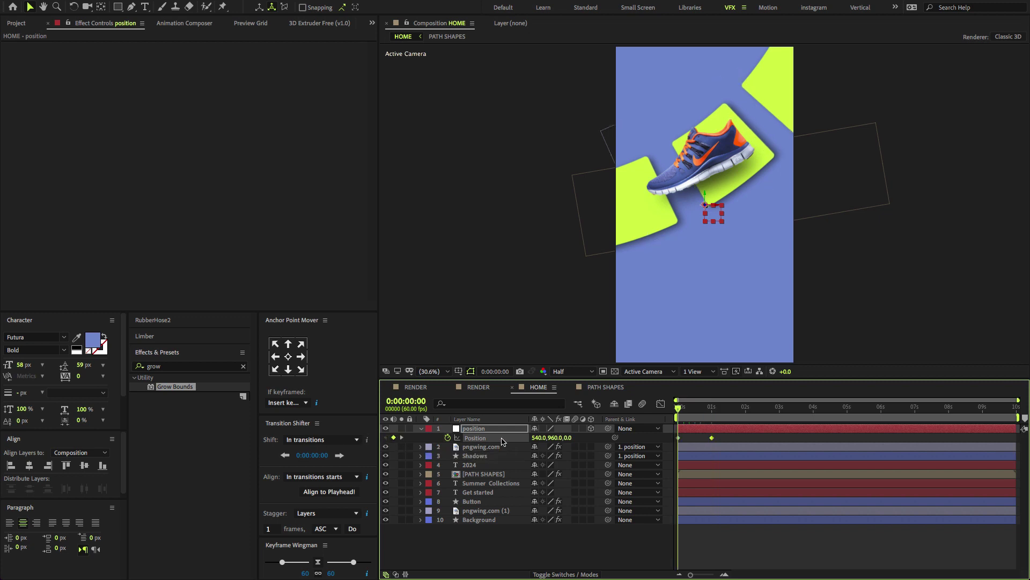
{"action": "left_click_drag", "start_coordinate": [533, 437], "coordinate": [452, 438]}
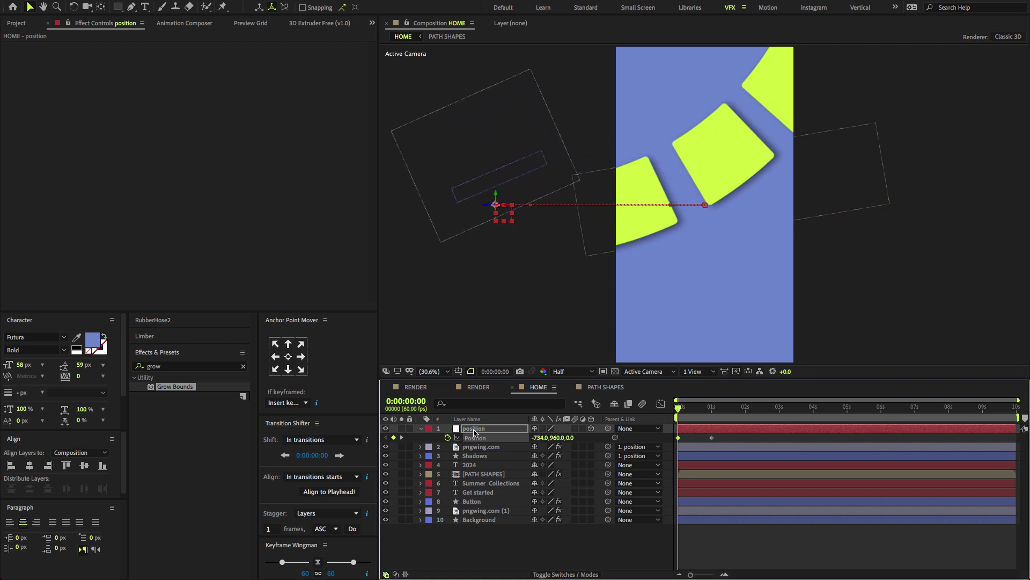
Step: Keyframe pngwing.com and Shadows Rotation from 0° at 0s to -24°/-23° at 1s
{"action": "left_click", "coordinate": [480, 448]}
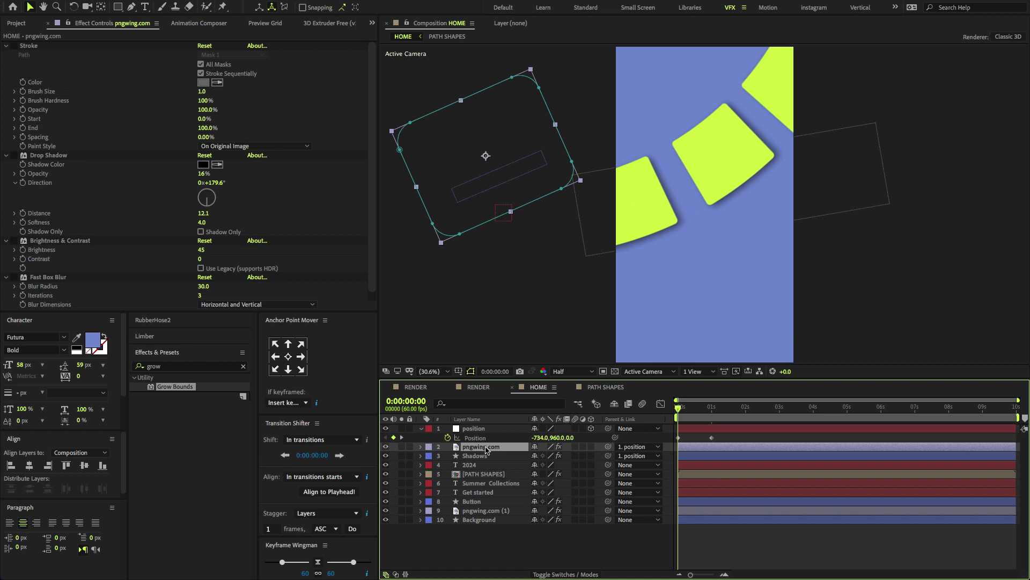
{"action": "left_click", "coordinate": [486, 456], "text": "shift"}
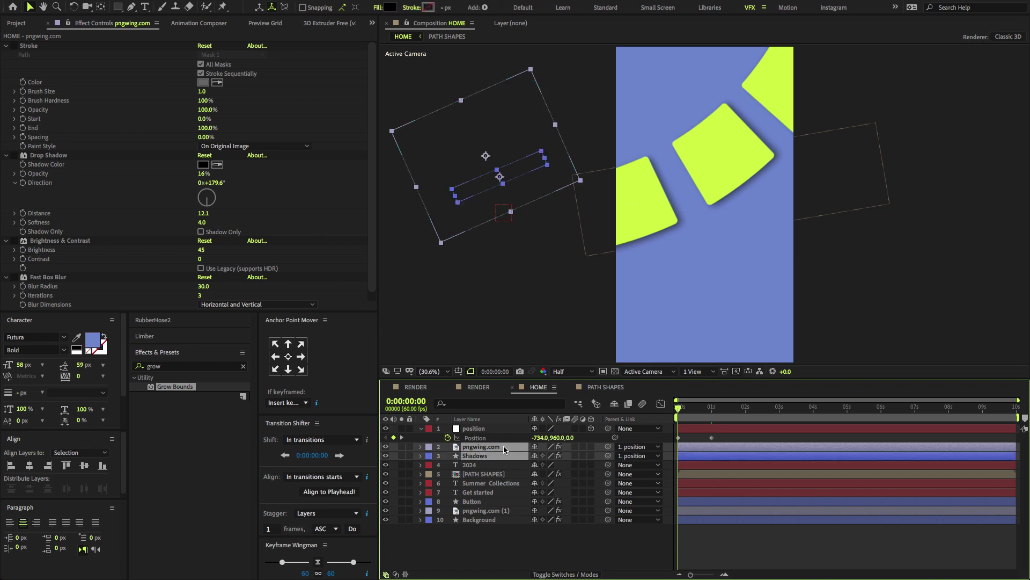
{"action": "key", "text": "r"}
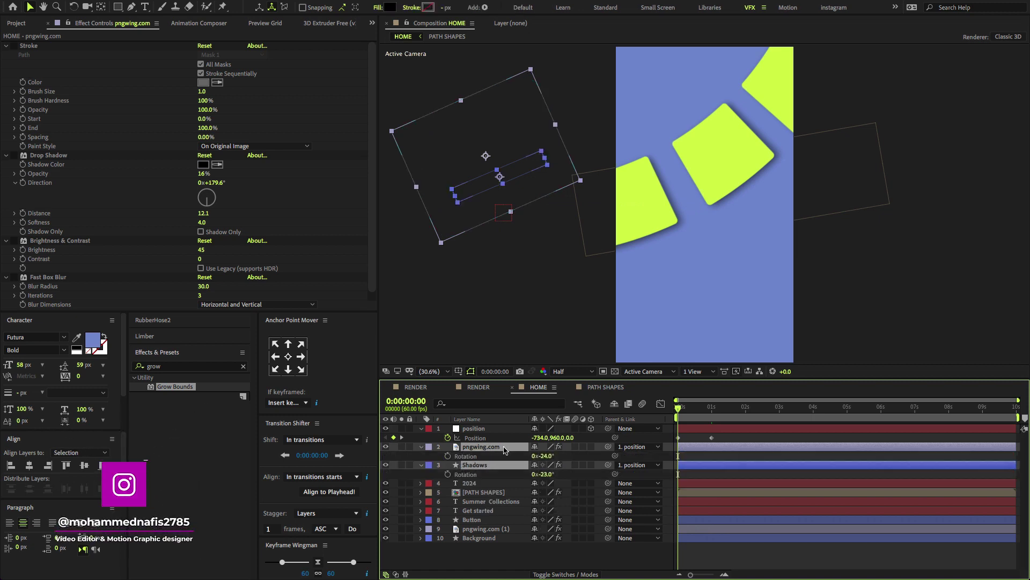
{"action": "left_click", "coordinate": [448, 474]}
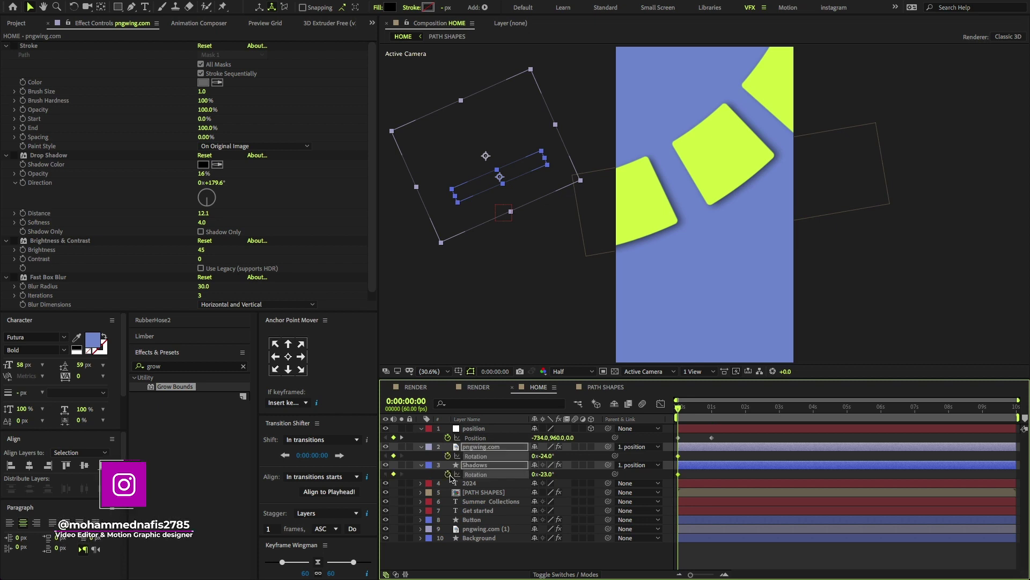
{"action": "key", "text": "space"}
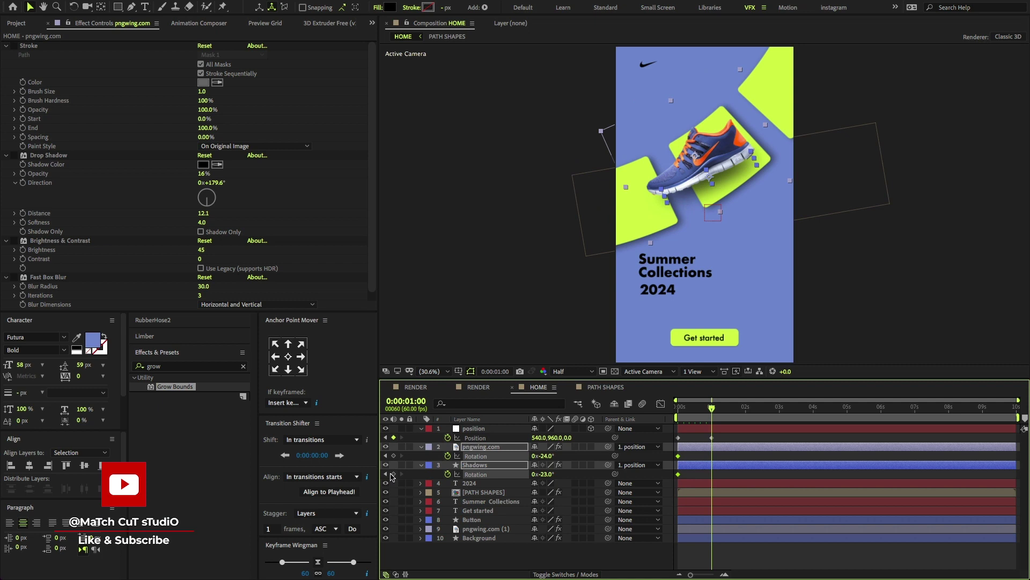
{"action": "left_click", "coordinate": [388, 475]}
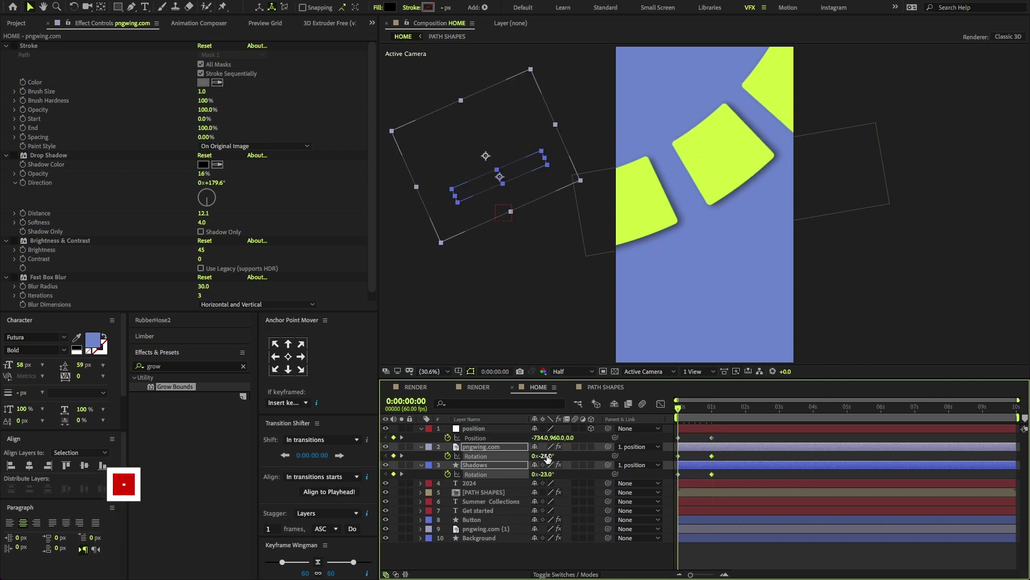
{"action": "left_click", "coordinate": [547, 456]}
{"action": "type", "text": "0"}
{"action": "key", "text": "Return"}
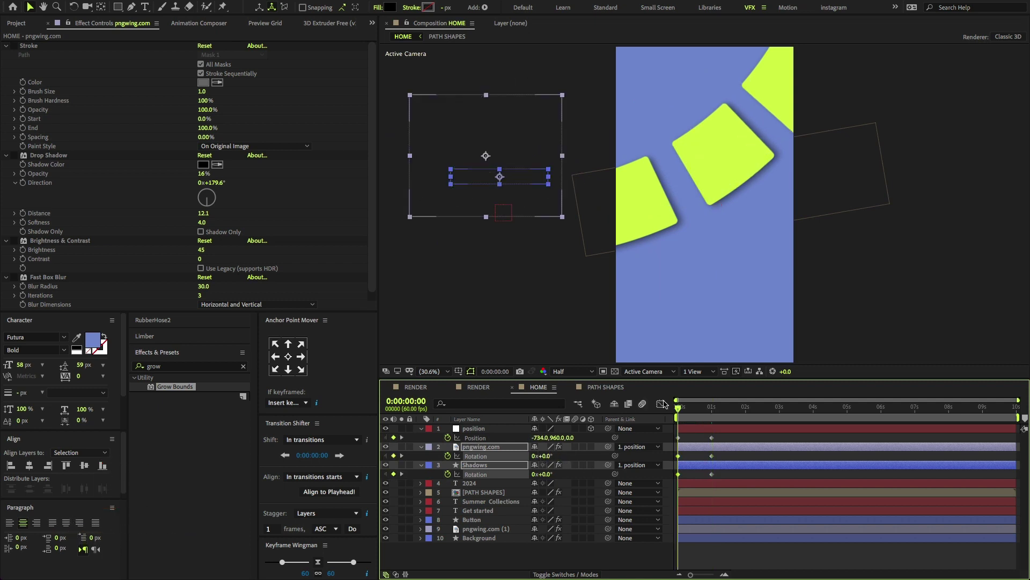
{"action": "key", "text": "space"}
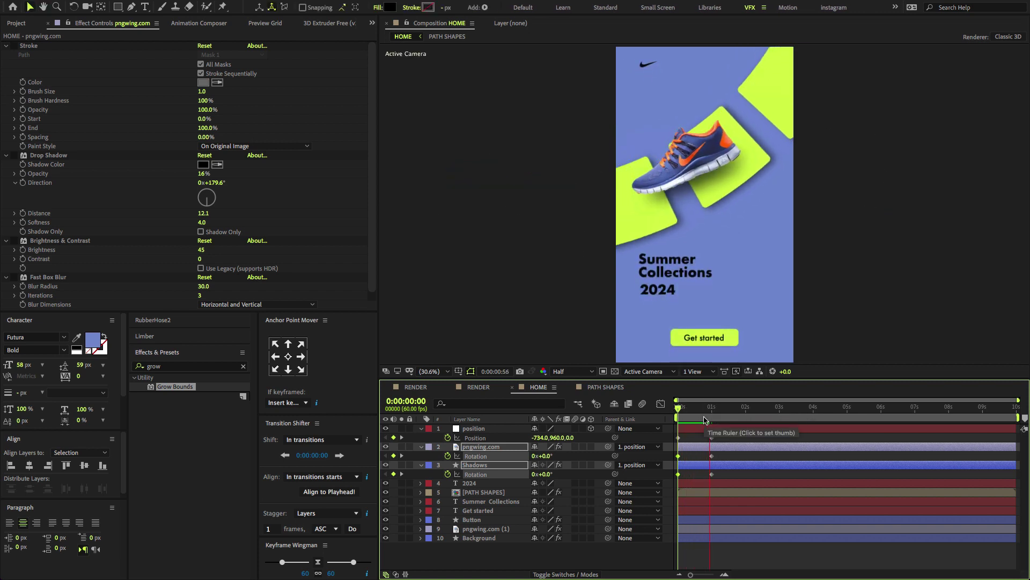
Step: Easy Ease the shoe keyframes and stretch the final influence for a long, slow settle
{"action": "key", "text": "space"}
{"action": "left_click_drag", "start_coordinate": [730, 482], "coordinate": [664, 425]}
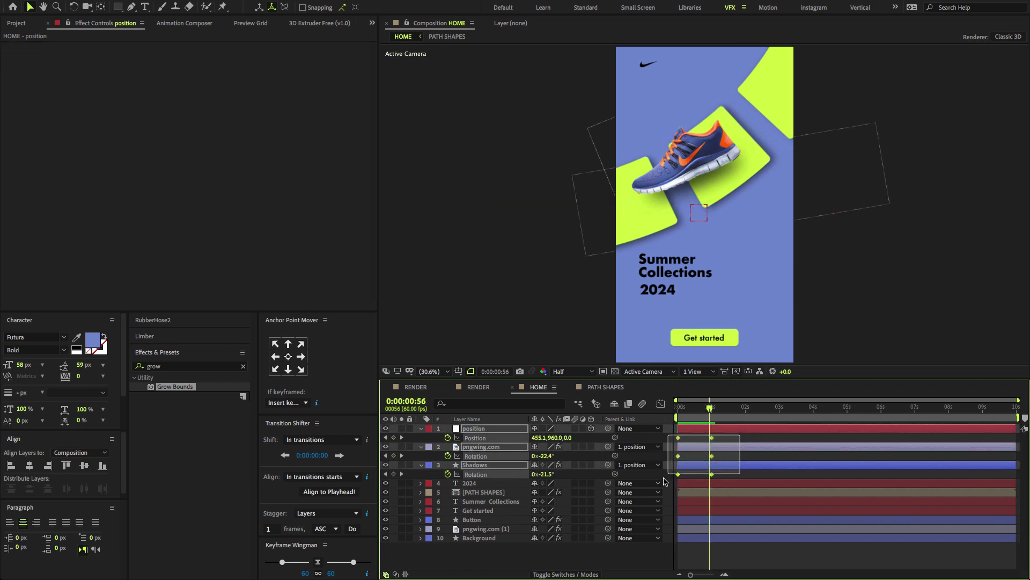
{"action": "key", "text": "F9"}
{"action": "left_click", "coordinate": [661, 404]}
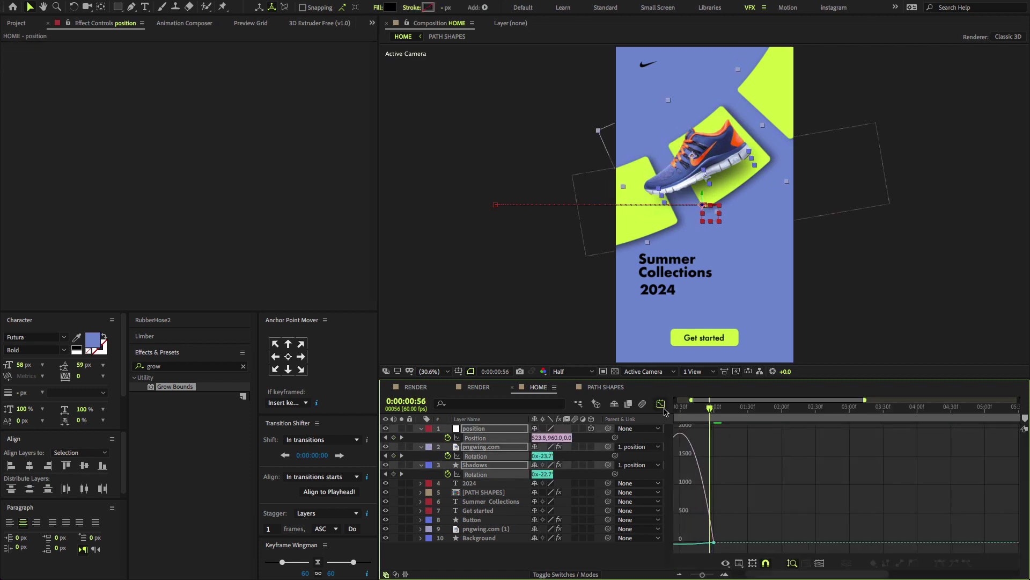
{"action": "left_click", "coordinate": [817, 562]}
{"action": "left_click", "coordinate": [816, 562]}
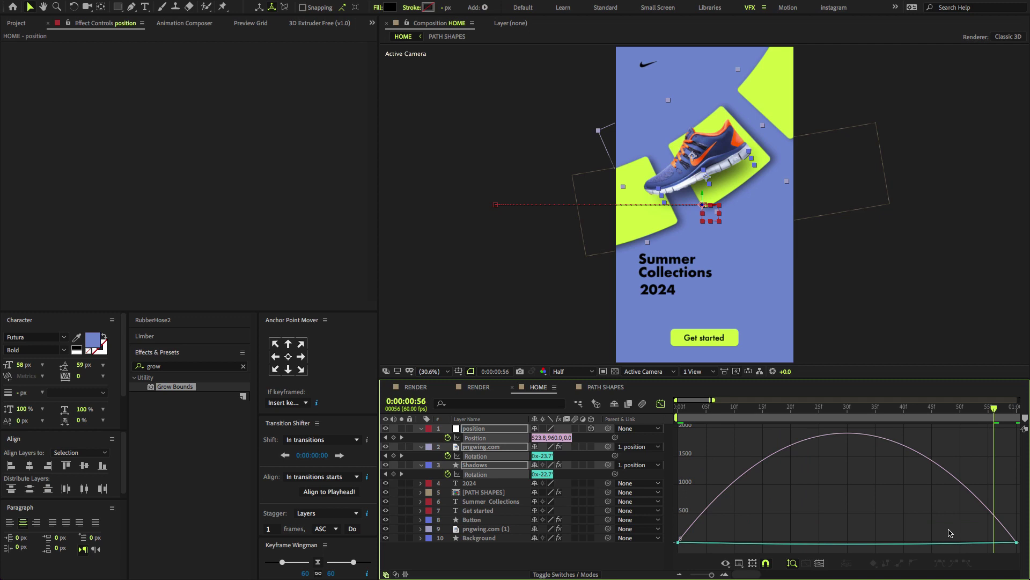
{"action": "left_click_drag", "start_coordinate": [990, 536], "coordinate": [734, 543]}
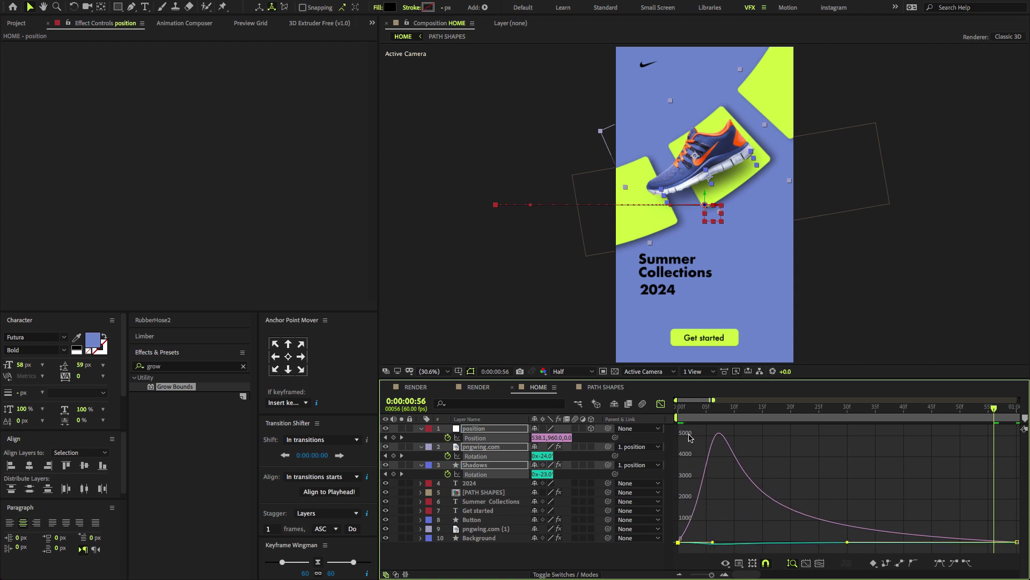
Step: Preview the shoe's eased slide and rotation from the first frame
{"action": "key", "text": "Home"}
{"action": "key", "text": "semicolon"}
{"action": "key", "text": "space"}
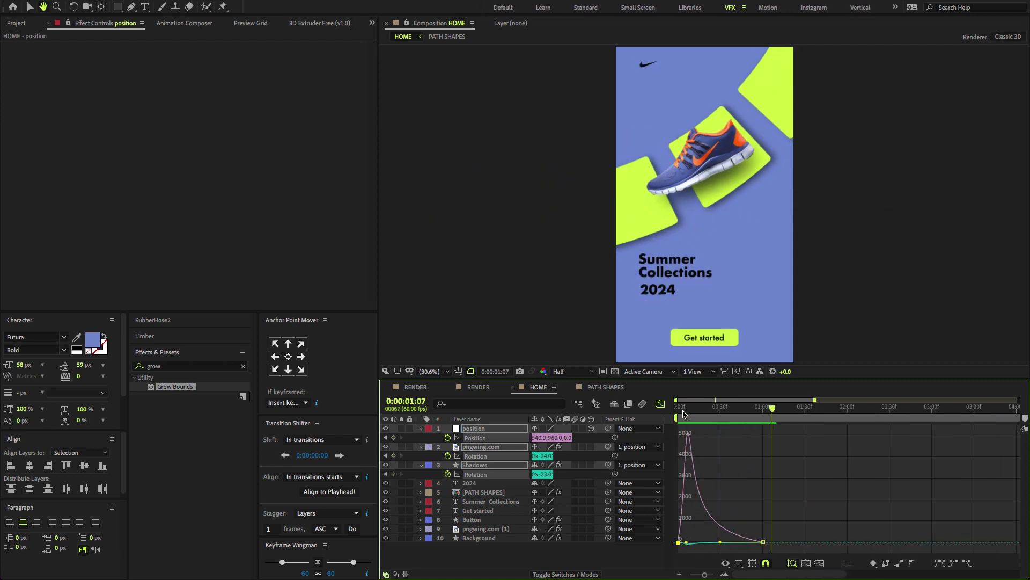
{"action": "key", "text": "space"}
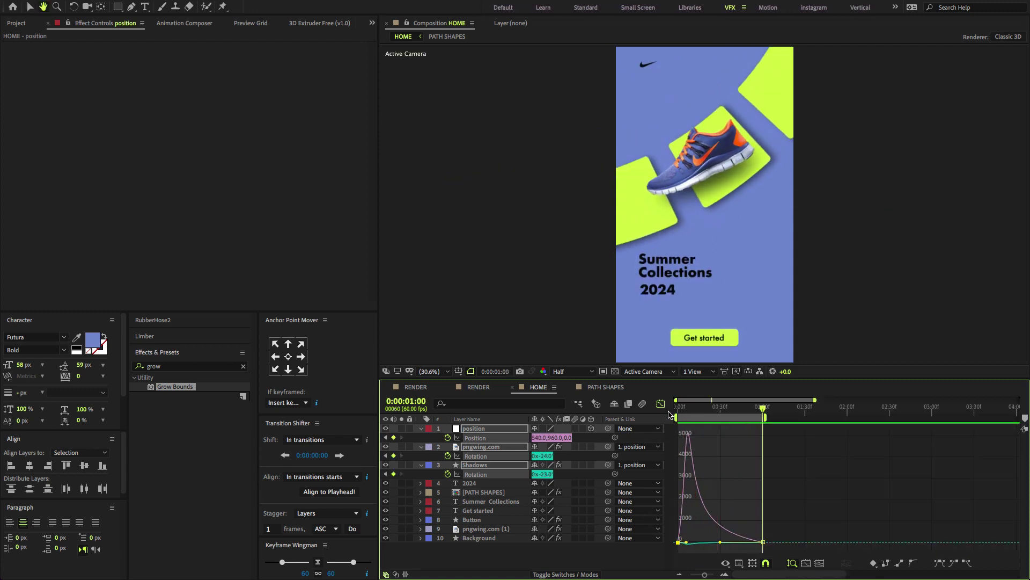
{"action": "key", "text": "space"}
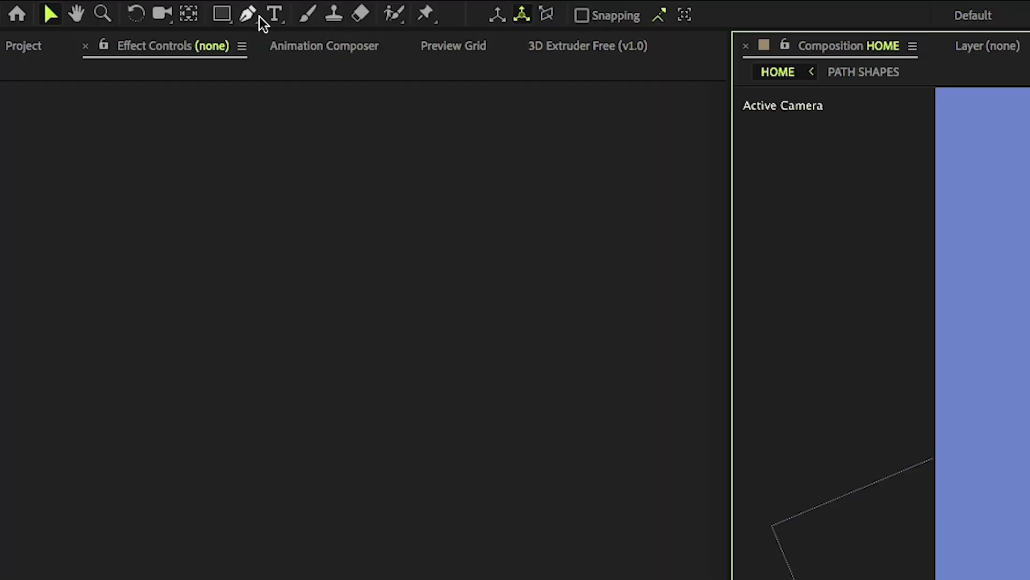
Step: Draw a curved pen path above the shoe with no fill and a solid stroke
{"action": "left_click", "coordinate": [249, 15]}
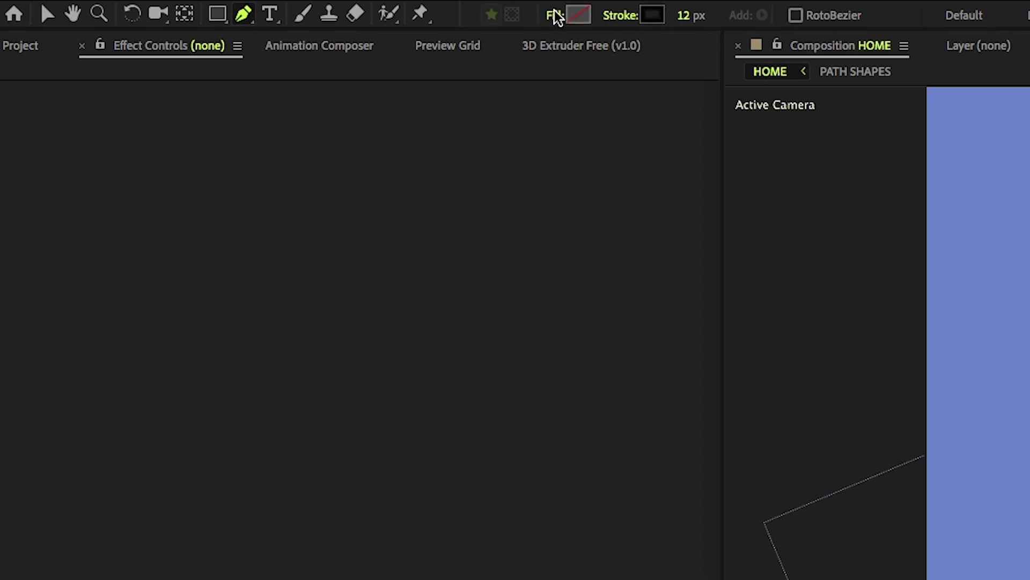
{"action": "left_click", "coordinate": [560, 15]}
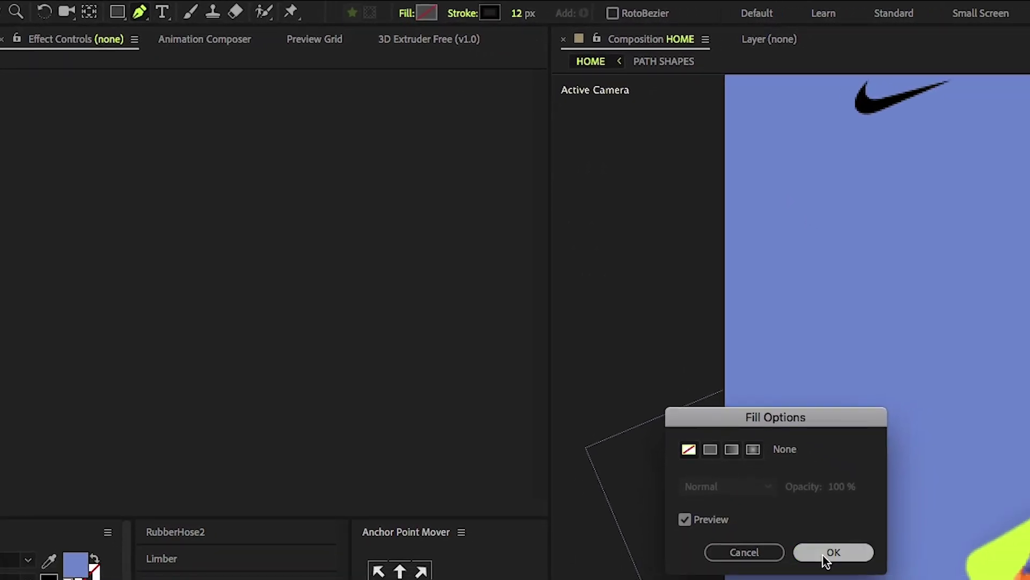
{"action": "left_click", "coordinate": [826, 557]}
{"action": "left_click", "coordinate": [465, 14]}
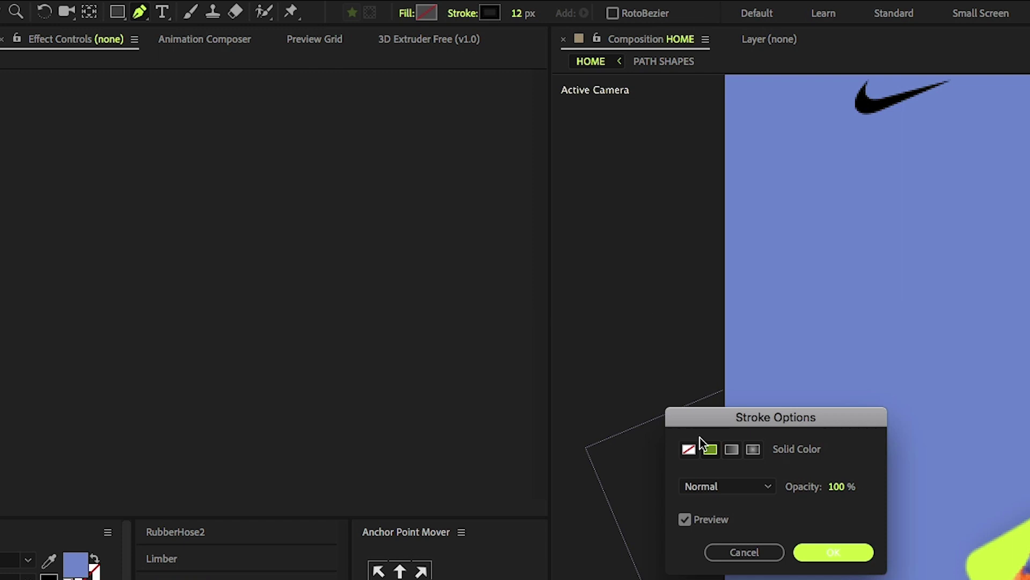
{"action": "left_click", "coordinate": [833, 552]}
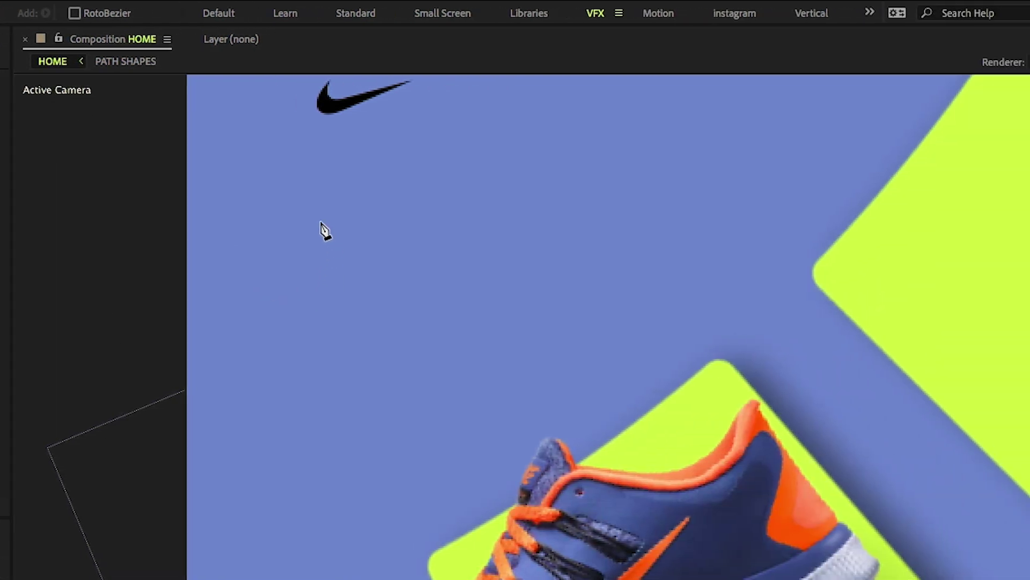
{"action": "left_click", "coordinate": [476, 211]}
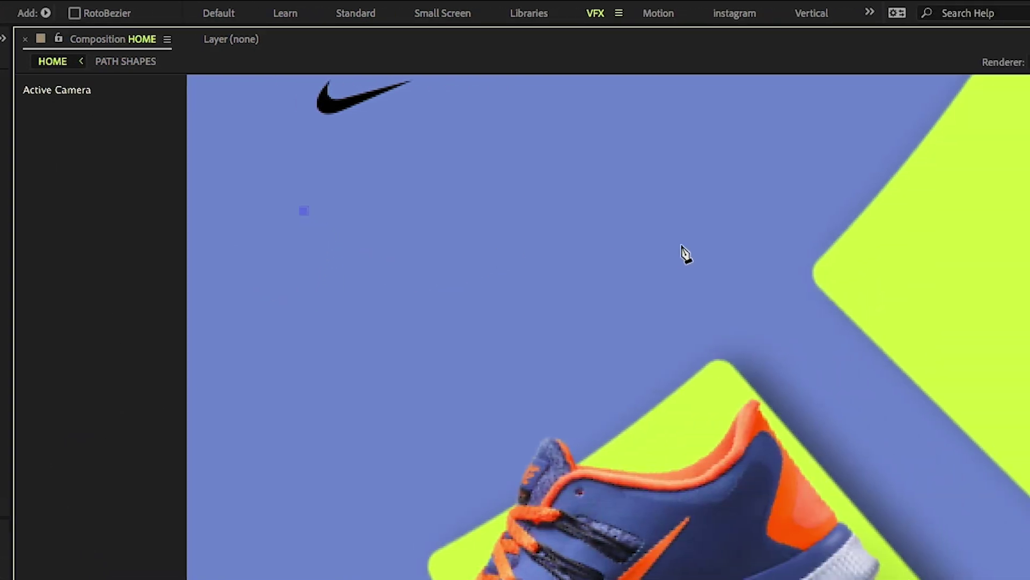
{"action": "left_click_drag", "start_coordinate": [808, 214], "coordinate": [565, 341]}
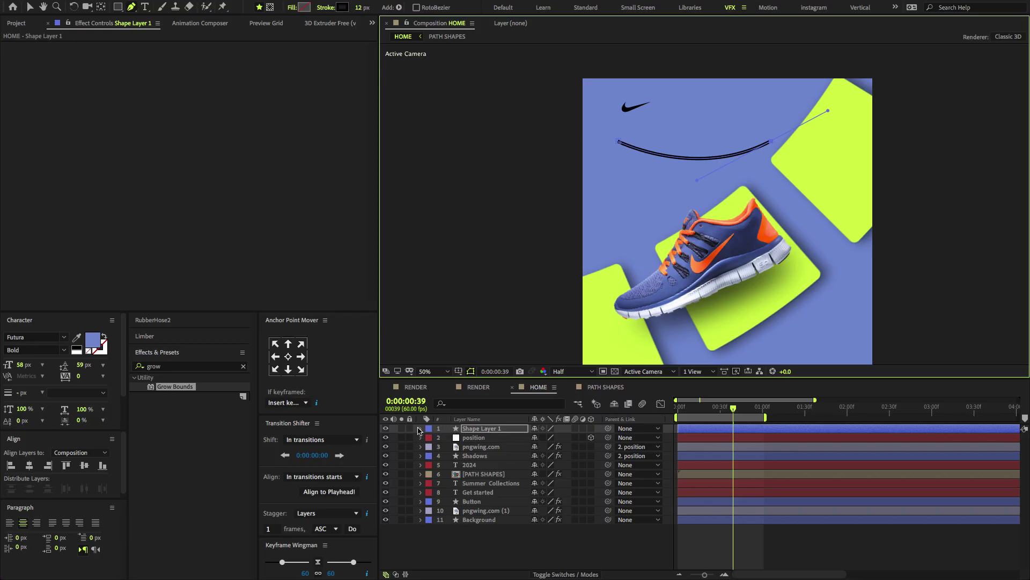
Step: Give Stroke 1 round caps and add dashes with Dash length 35
{"action": "left_click", "coordinate": [420, 428]}
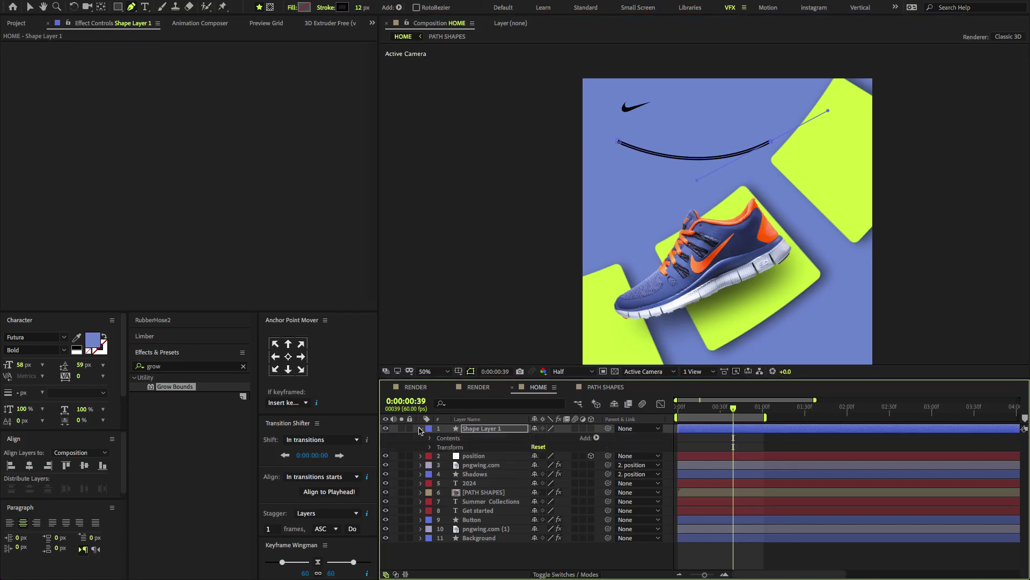
{"action": "left_click", "coordinate": [430, 439]}
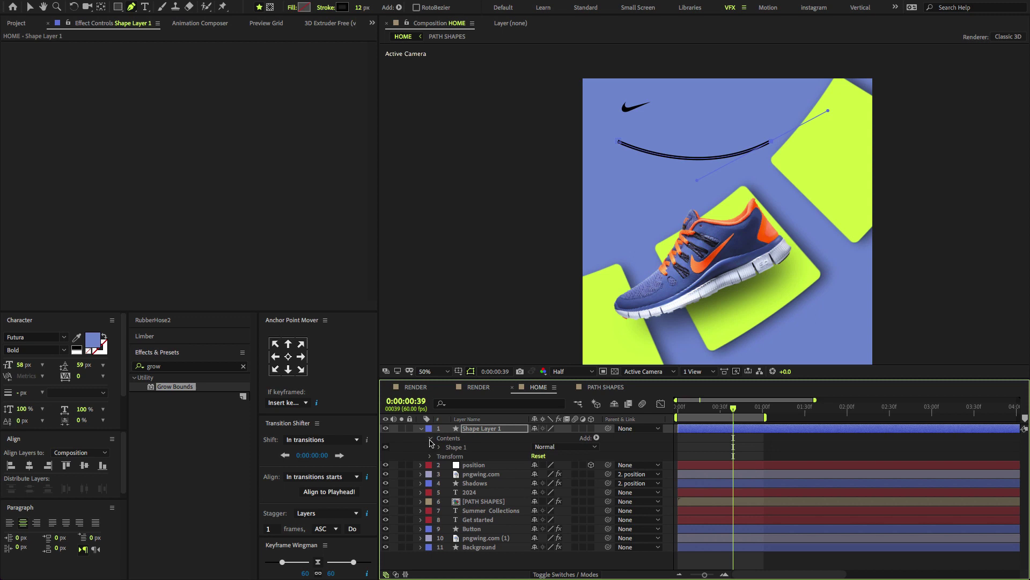
{"action": "left_click", "coordinate": [439, 448]}
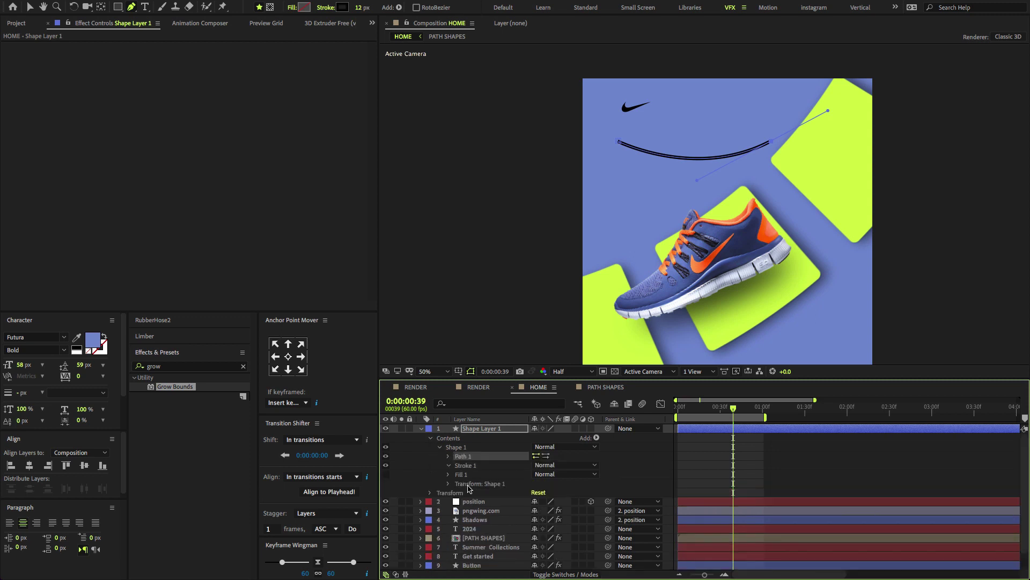
{"action": "left_click", "coordinate": [564, 510]}
{"action": "left_click", "coordinate": [554, 531]}
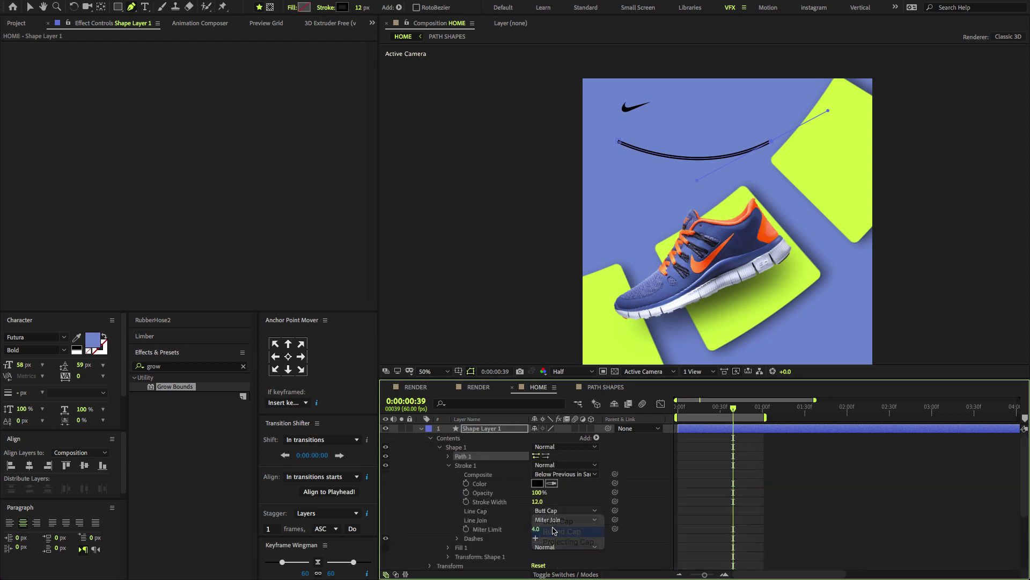
{"action": "left_click", "coordinate": [536, 538]}
{"action": "key", "text": "period"}
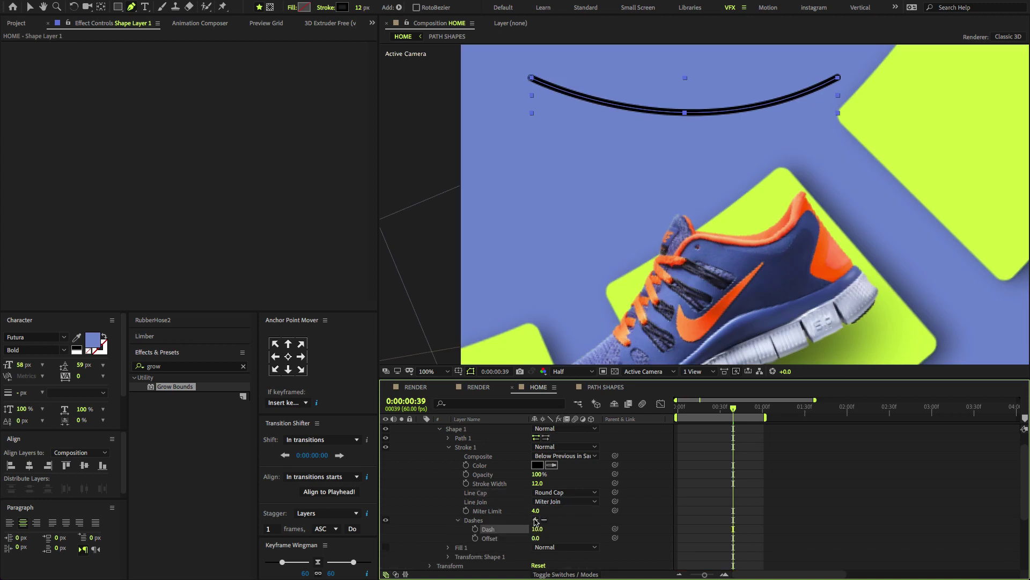
{"action": "left_click_drag", "start_coordinate": [543, 528], "coordinate": [550, 529]}
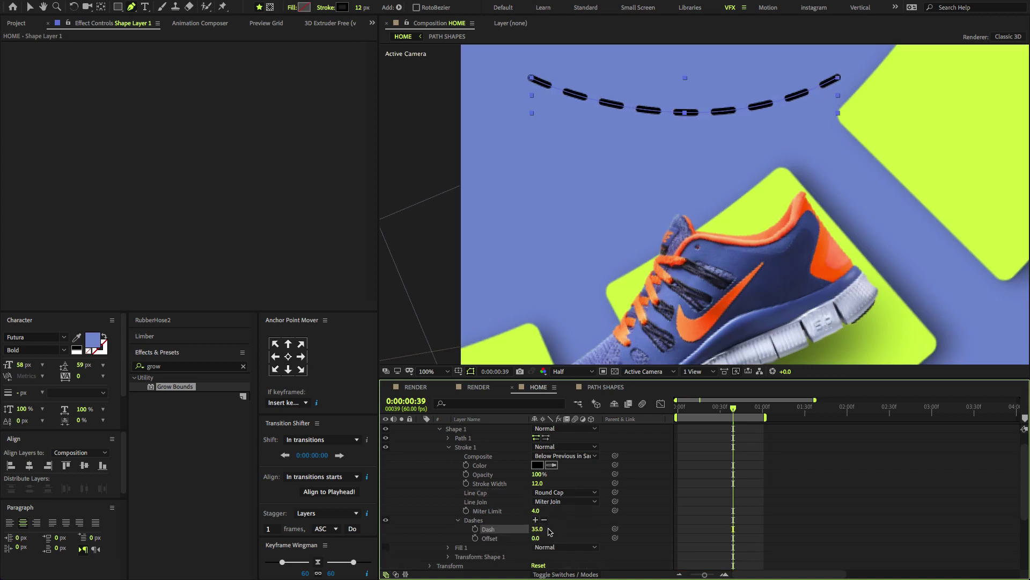
Step: Keyframe the dash Offset from 0 at frame 0 to 172 near frame 30, shift the end key later, and preview
{"action": "key", "text": "Home"}
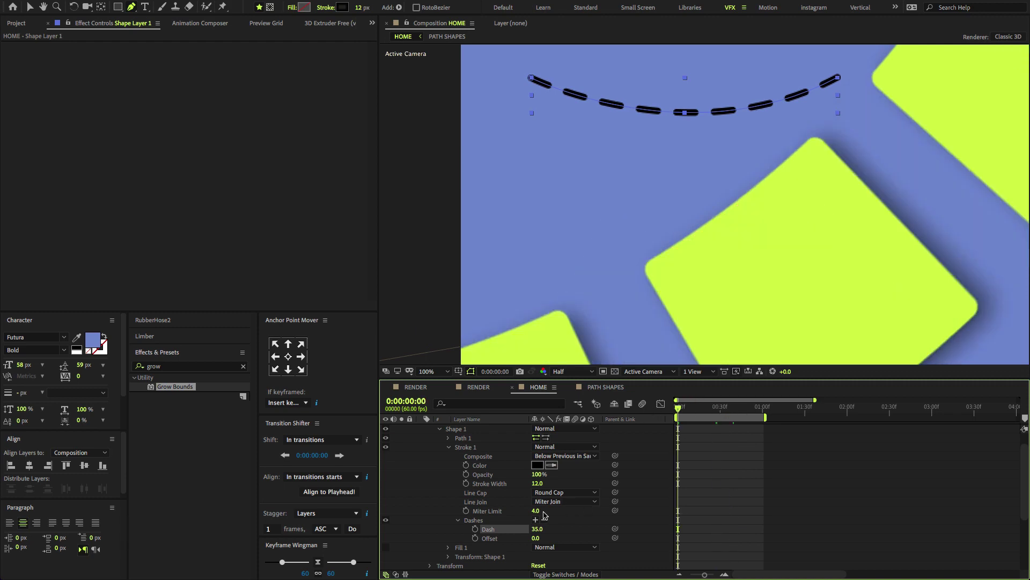
{"action": "left_click", "coordinate": [475, 538]}
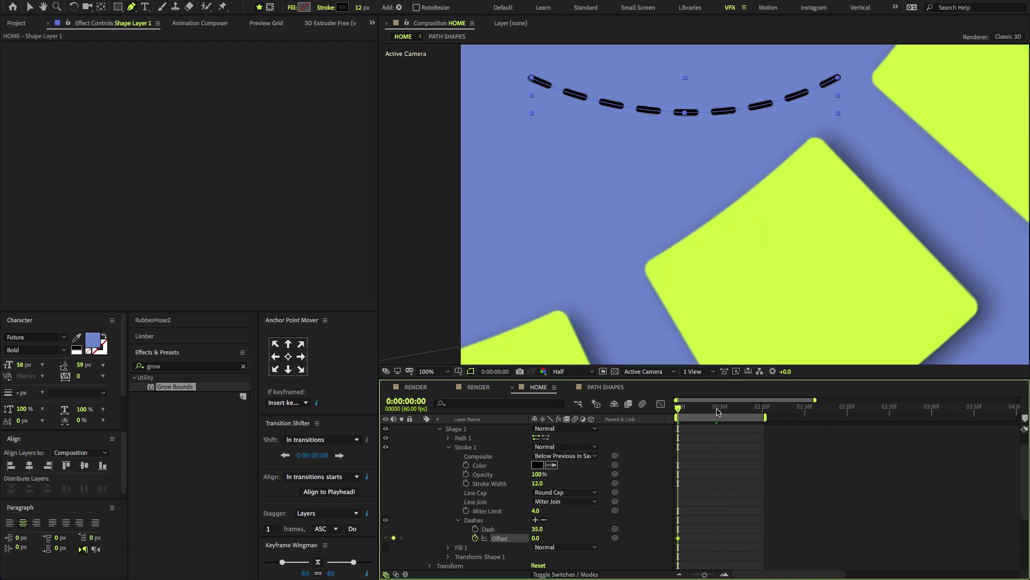
{"action": "left_click_drag", "start_coordinate": [717, 412], "coordinate": [664, 415]}
{"action": "key", "text": "space"}
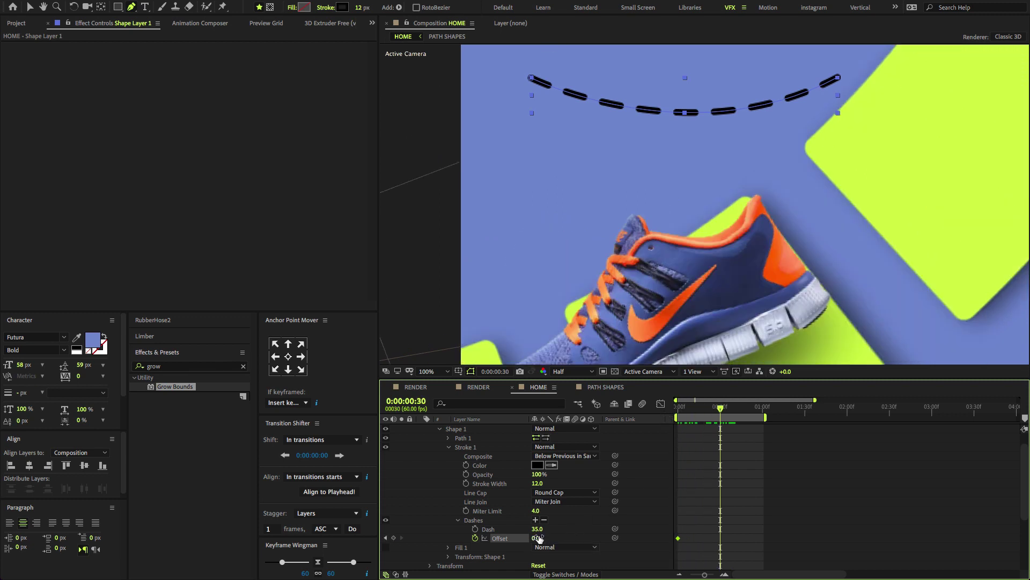
{"action": "left_click_drag", "start_coordinate": [539, 536], "coordinate": [621, 528]}
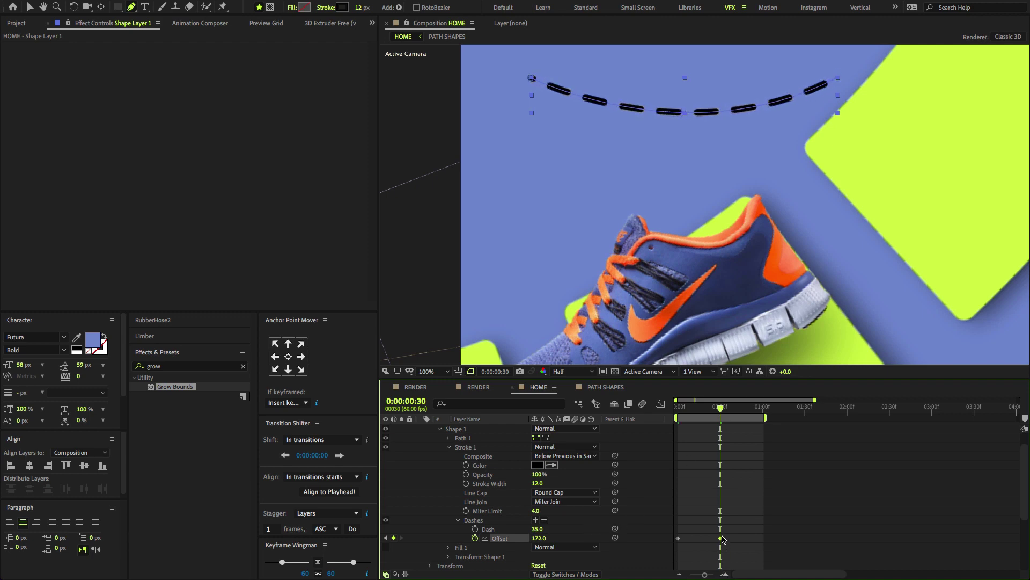
{"action": "left_click_drag", "start_coordinate": [722, 539], "coordinate": [759, 537]}
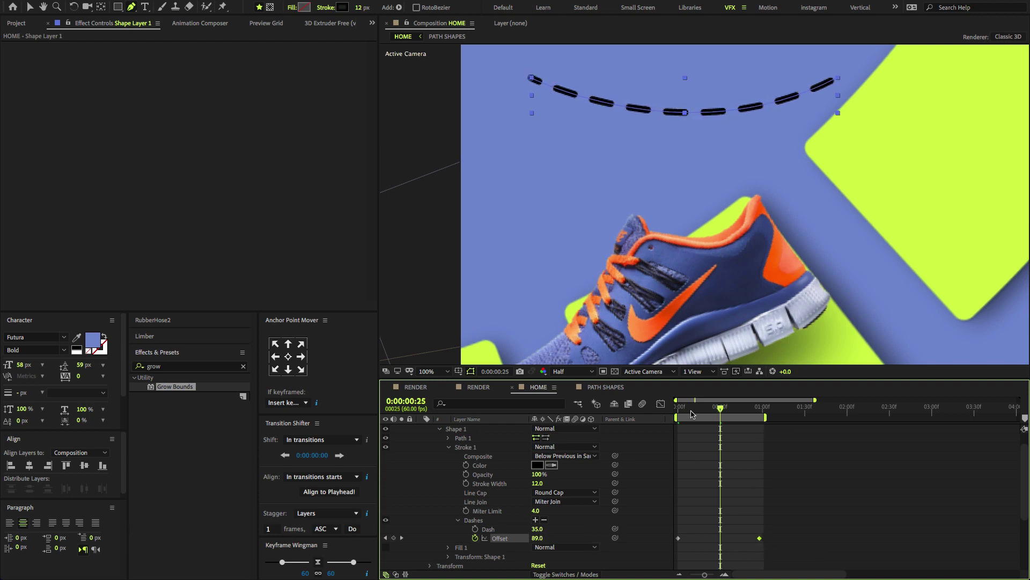
{"action": "key", "text": "space"}
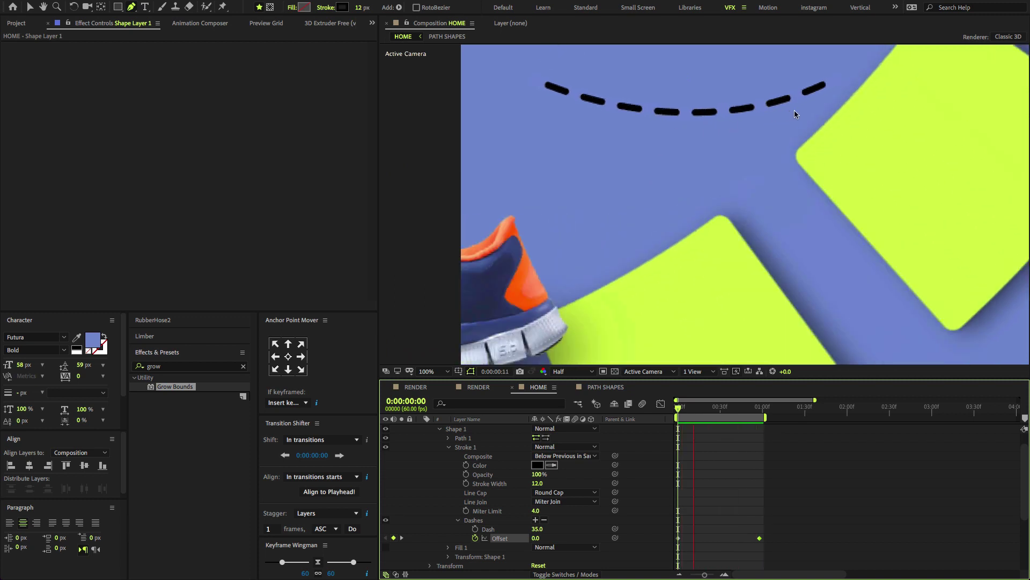
Step: Collapse all layer properties in the HOME timeline and deselect the layers
{"action": "scroll", "coordinate": [421, 448], "scroll_direction": "up", "scroll_amount": 1}
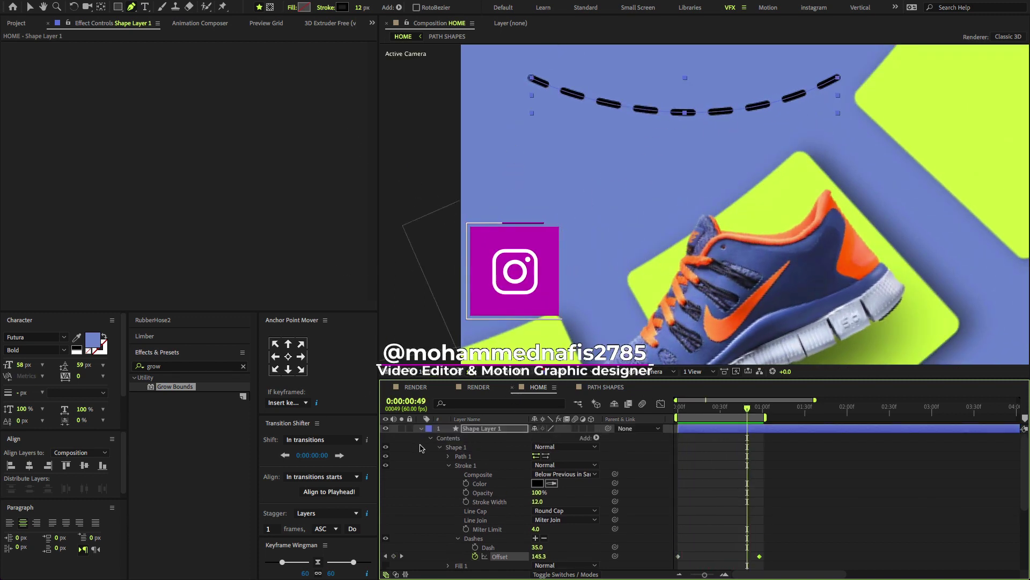
{"action": "key", "text": "ctrl+a"}
{"action": "key", "text": "u"}
{"action": "scroll", "coordinate": [422, 448], "scroll_direction": "up", "scroll_amount": 1}
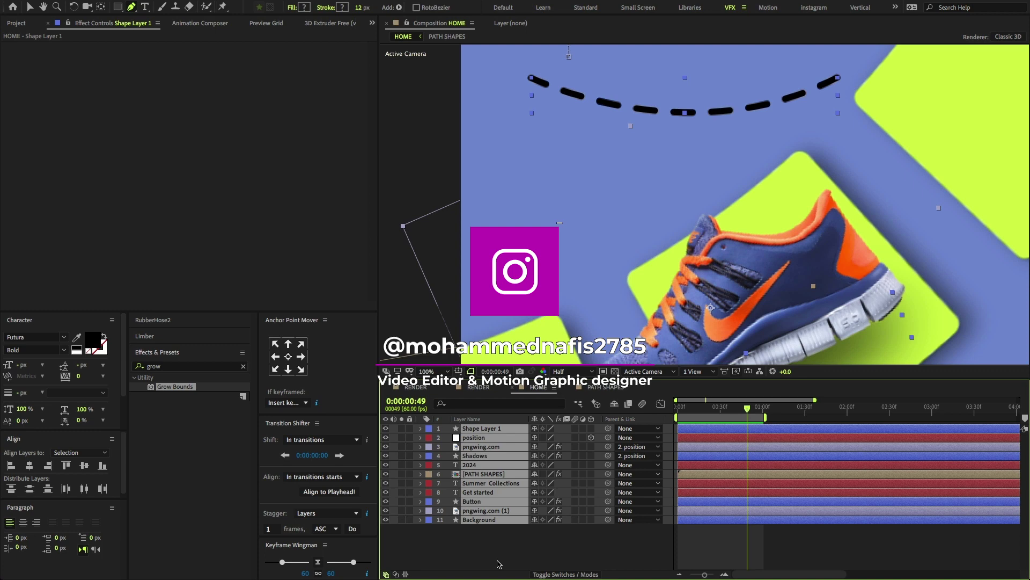
{"action": "left_click", "coordinate": [498, 563]}
Step: Delete the dashed Shape Layer 1 and fit the whole poster in the viewer
{"action": "left_click", "coordinate": [481, 429]}
{"action": "key", "text": "Delete"}
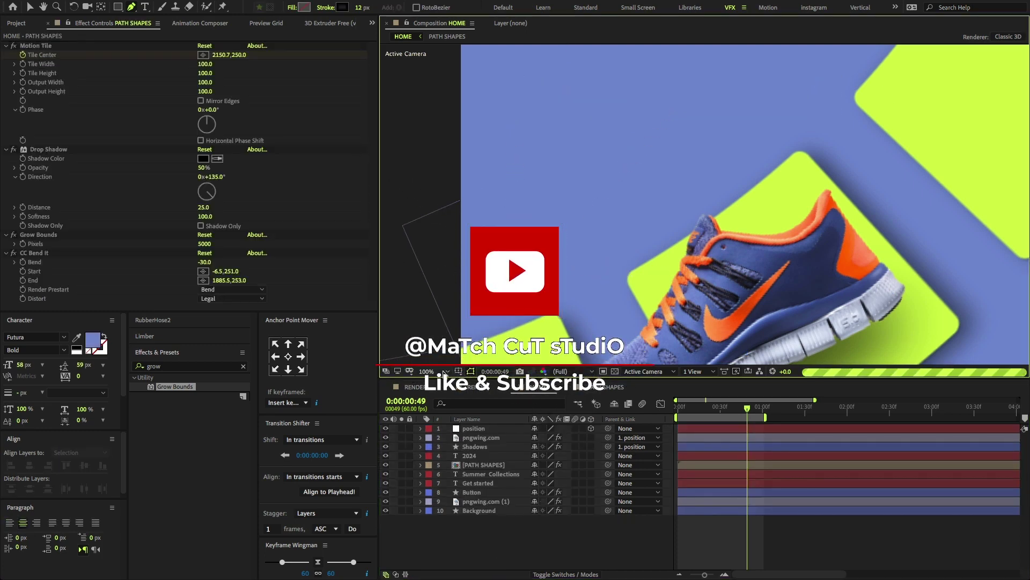
{"action": "key", "text": "shift+slash"}
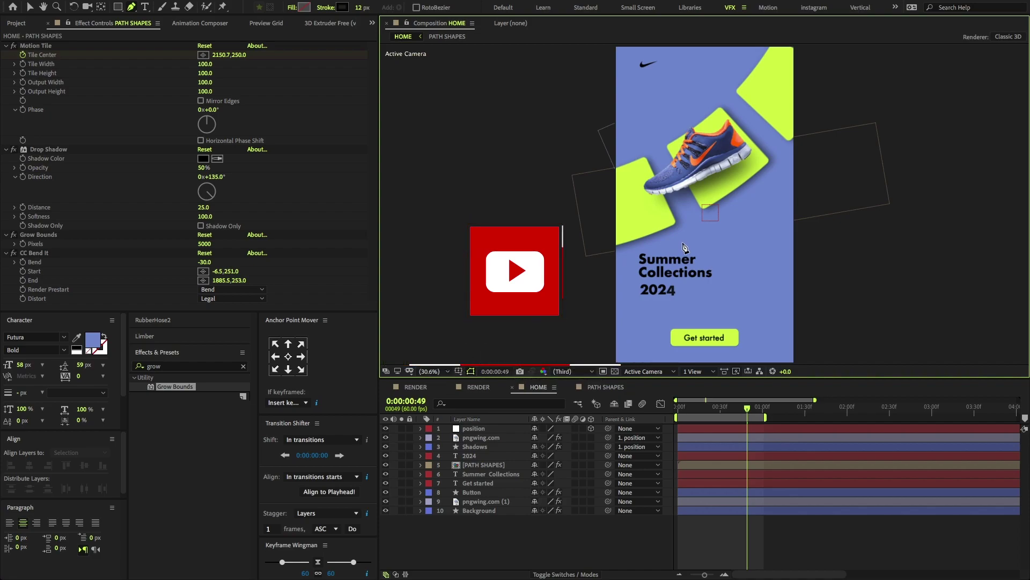